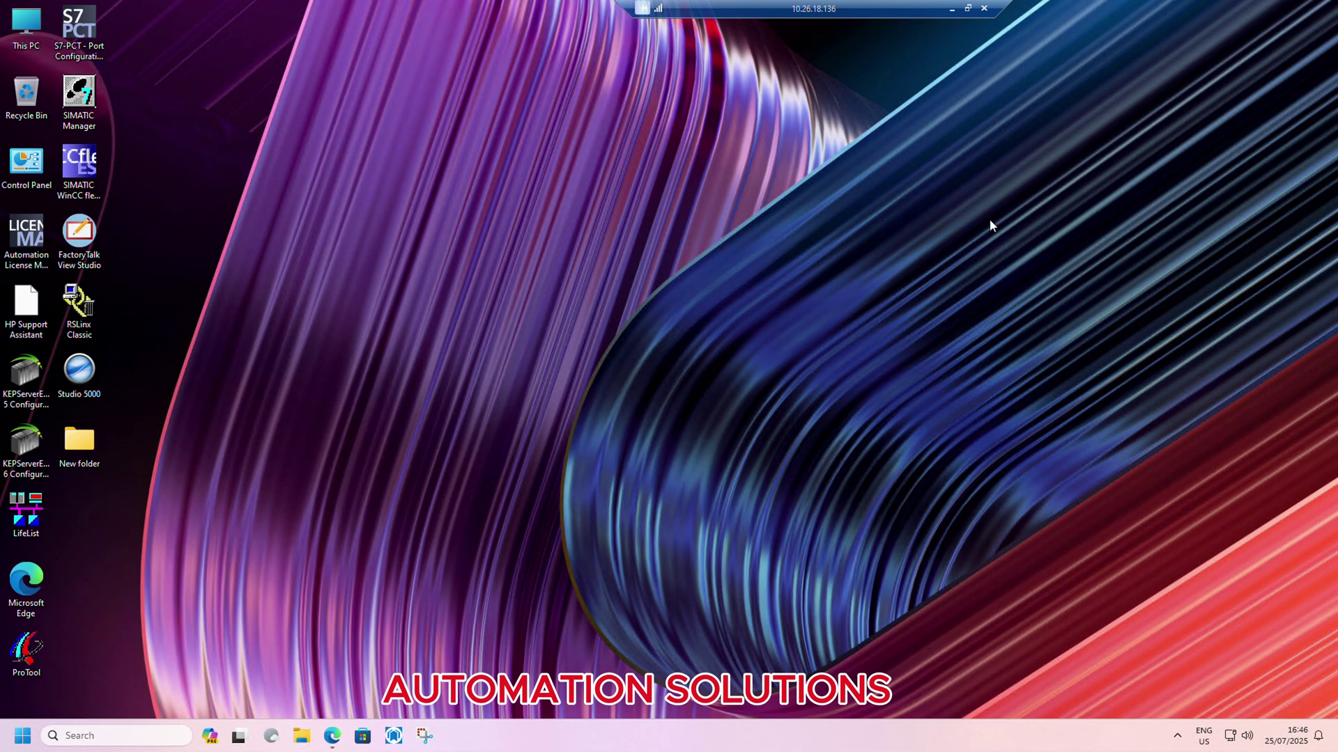
Launch SIMATIC Manager and create project 'Upload' stored in the desktop's New folder.
{"action": "double_click", "coordinate": [90, 95]}
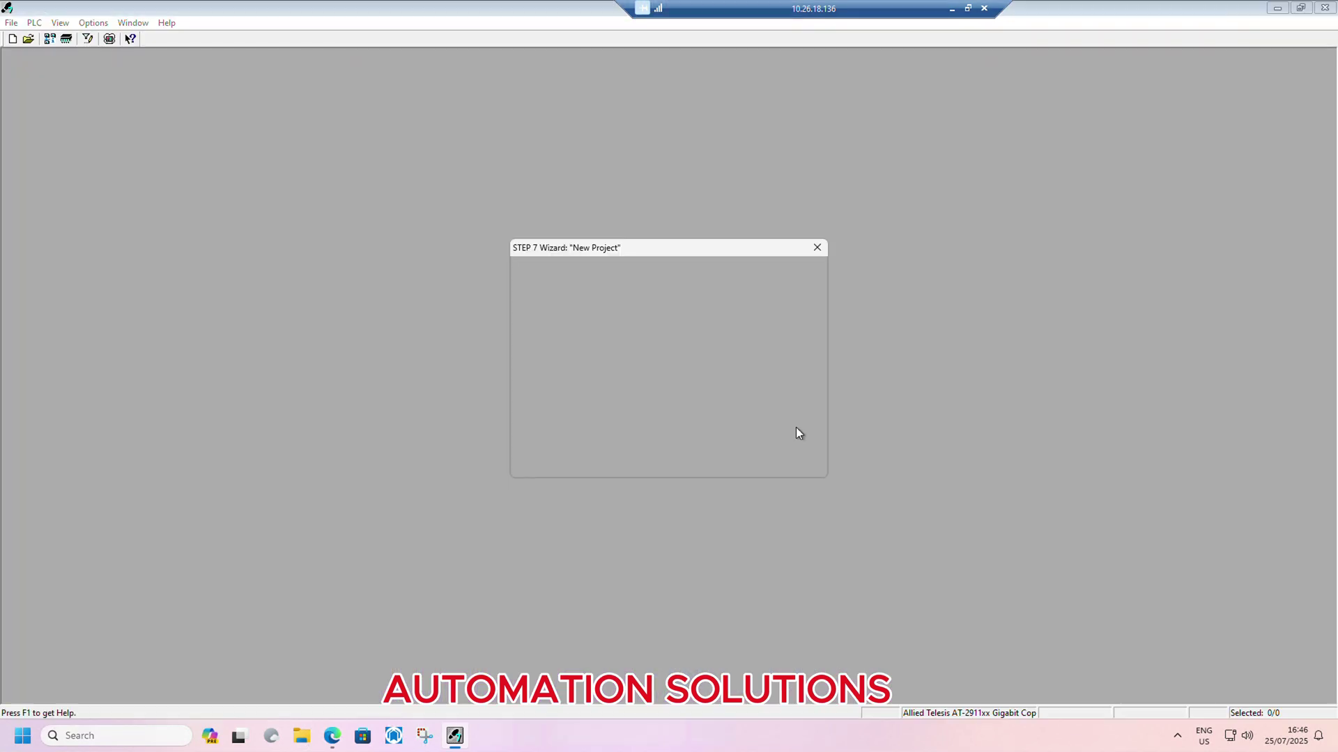
{"action": "left_click", "coordinate": [737, 469]}
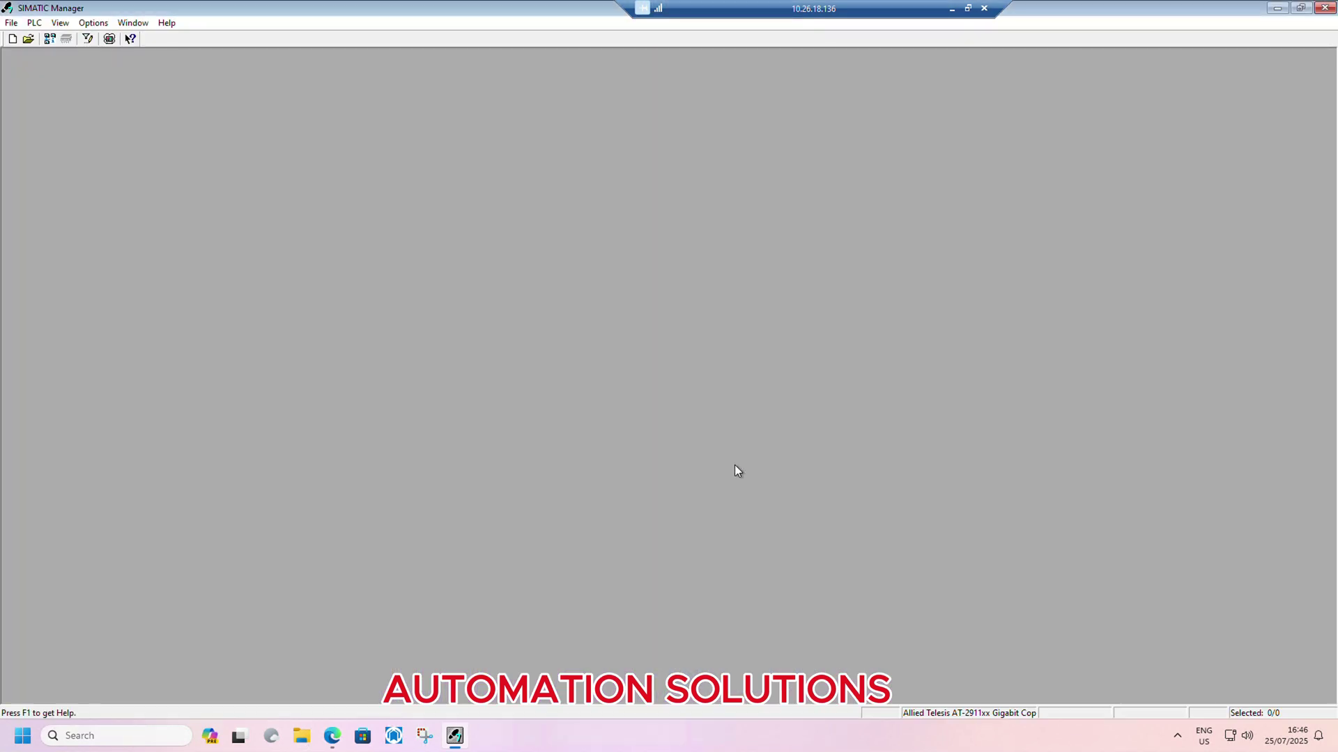
{"action": "left_click", "coordinate": [13, 40]}
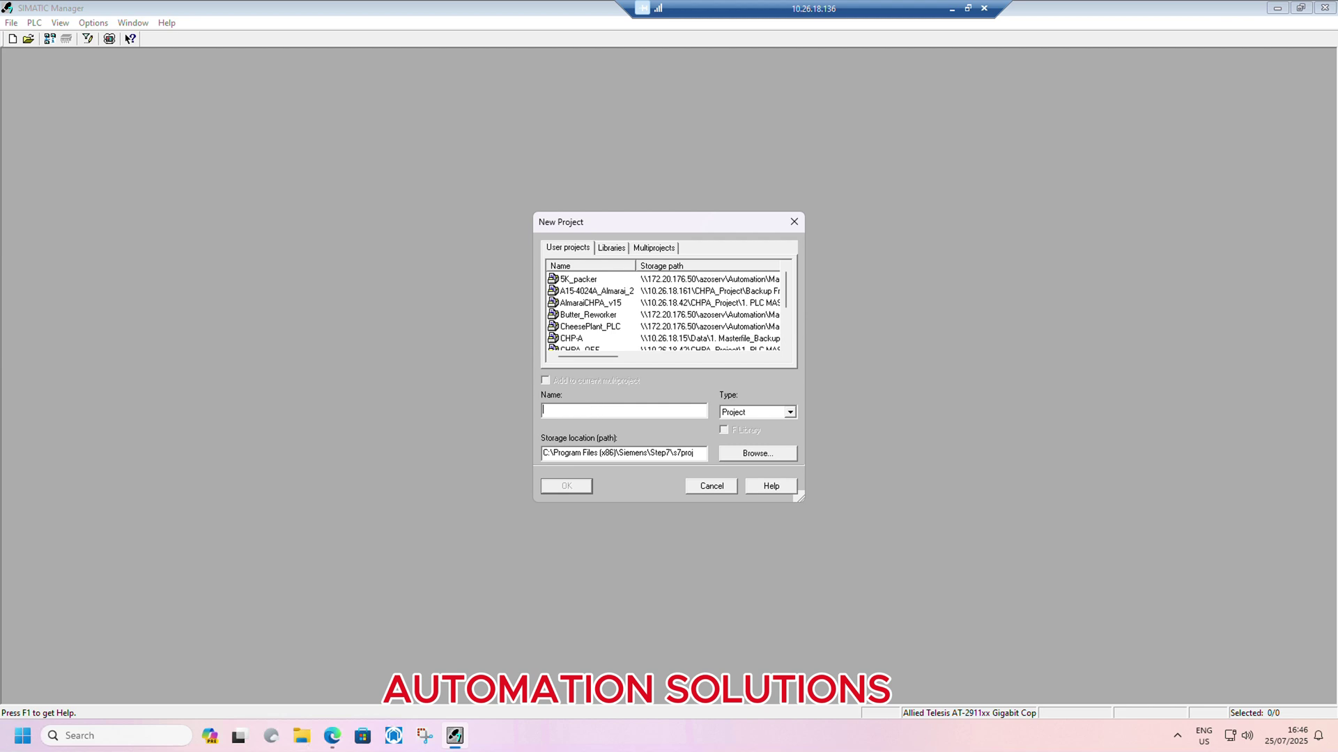
{"action": "type", "text": "Upl"}
{"action": "type", "text": "oad"}
{"action": "left_click", "coordinate": [787, 458]}
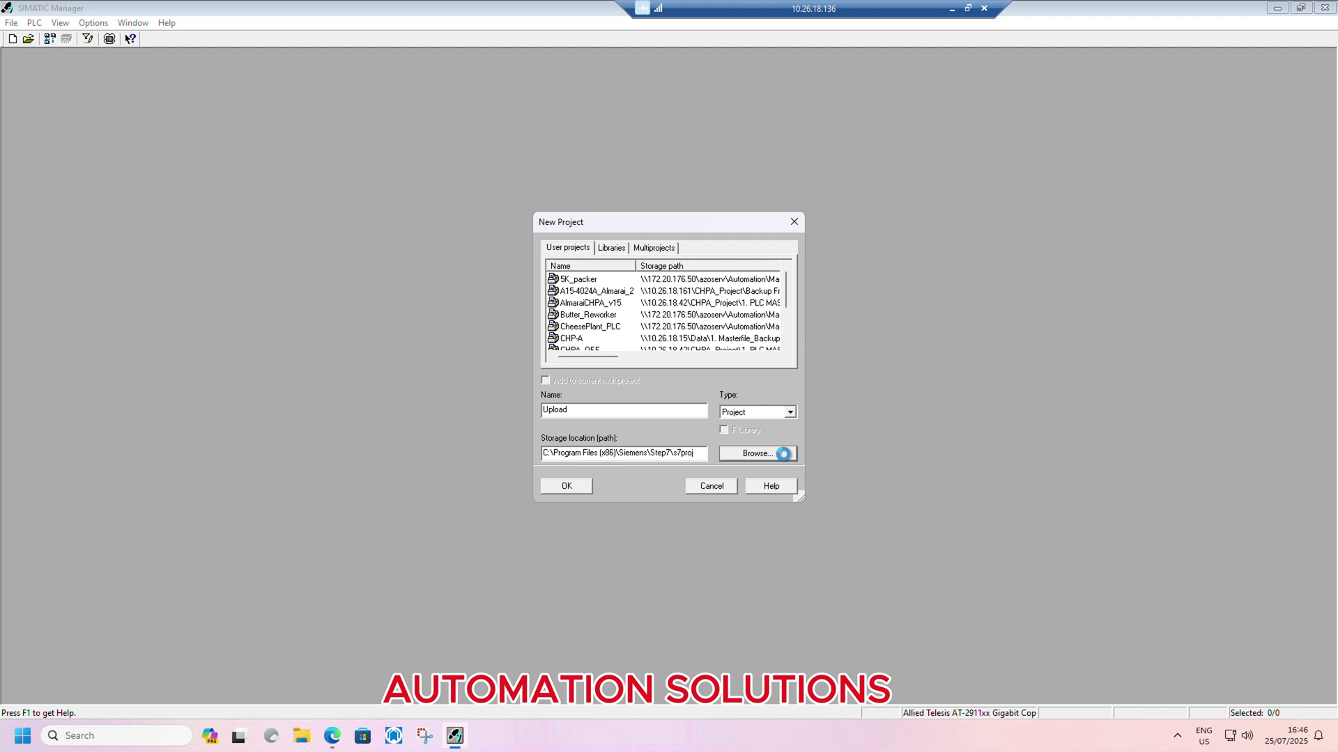
{"action": "scroll", "coordinate": [758, 342], "scroll_direction": "up", "scroll_amount": 4}
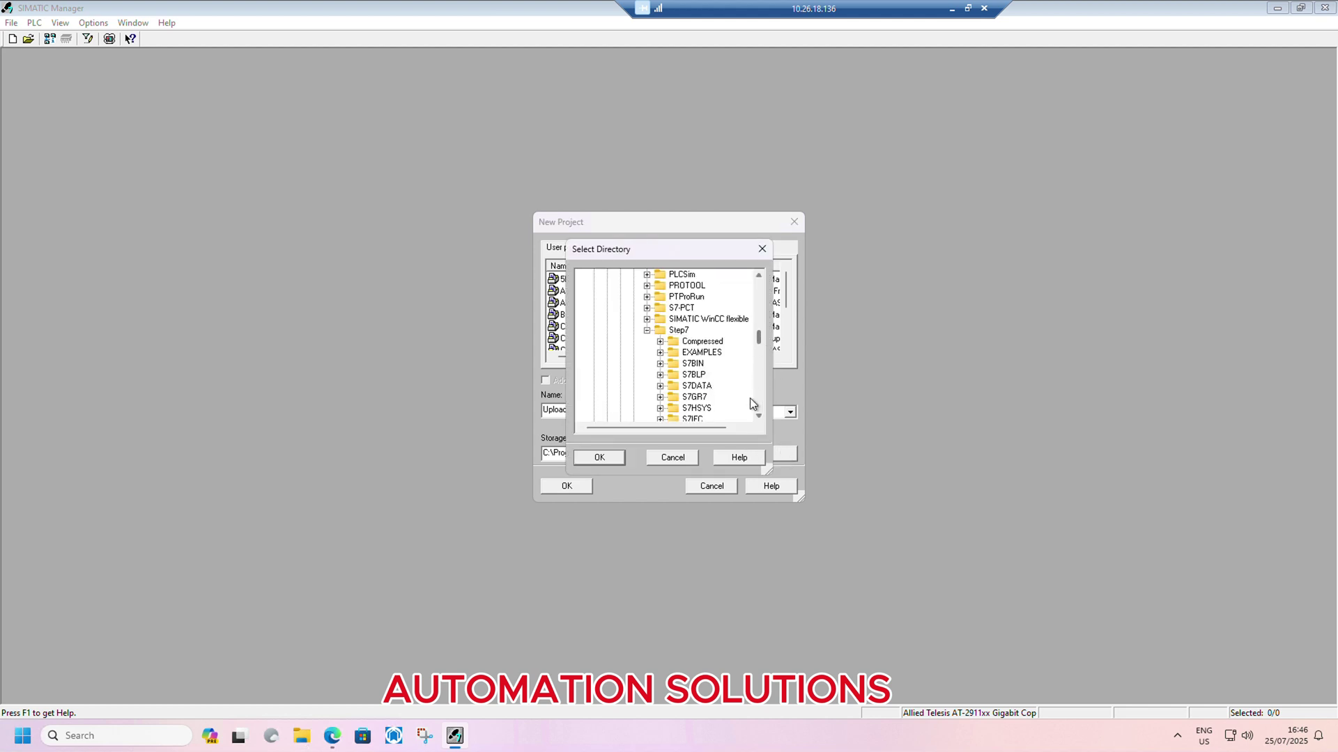
{"action": "left_click_drag", "start_coordinate": [759, 349], "coordinate": [758, 420]}
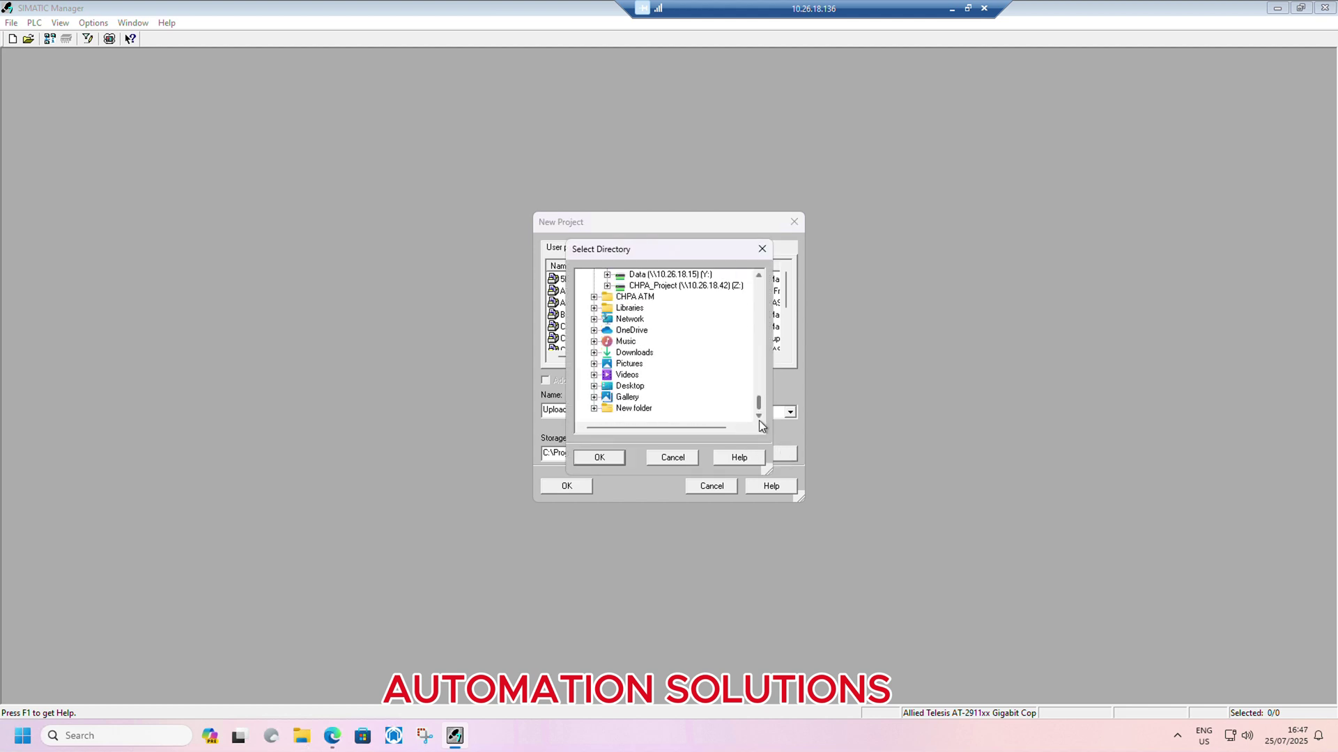
{"action": "left_click", "coordinate": [651, 409]}
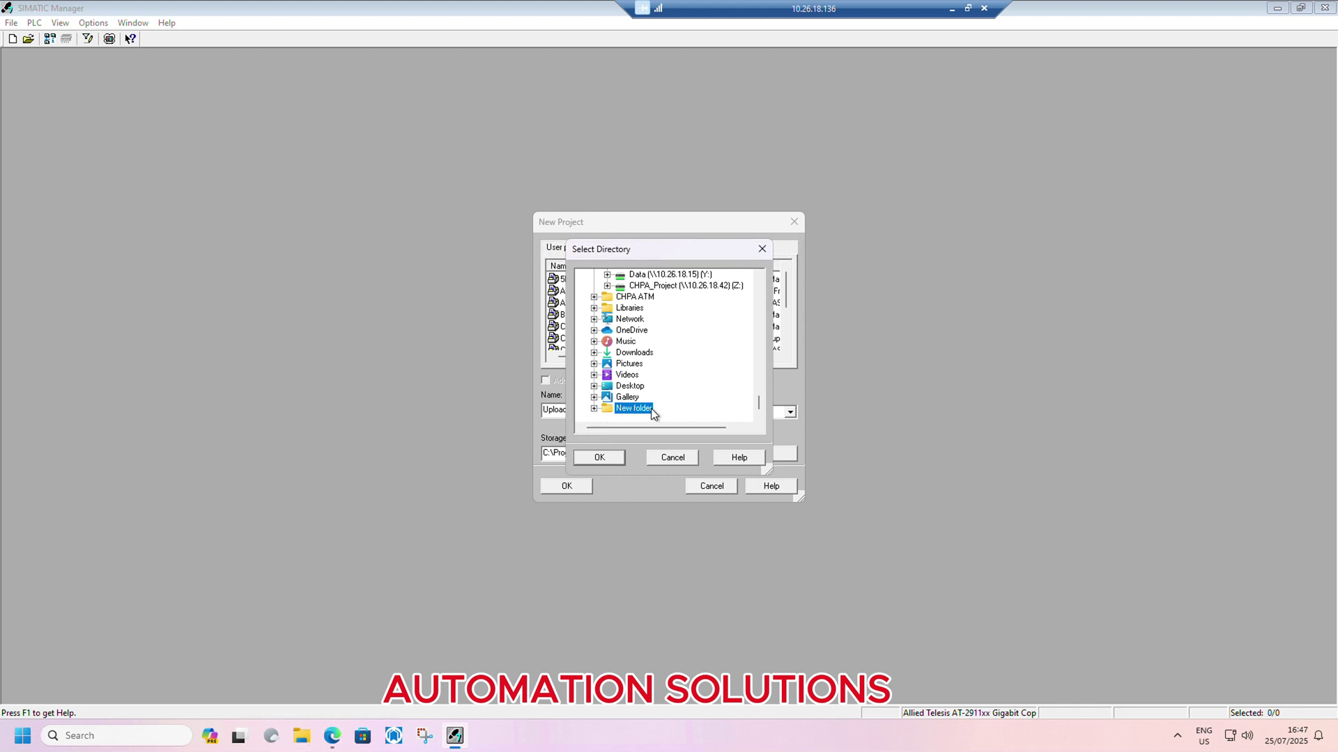
{"action": "left_click", "coordinate": [605, 461]}
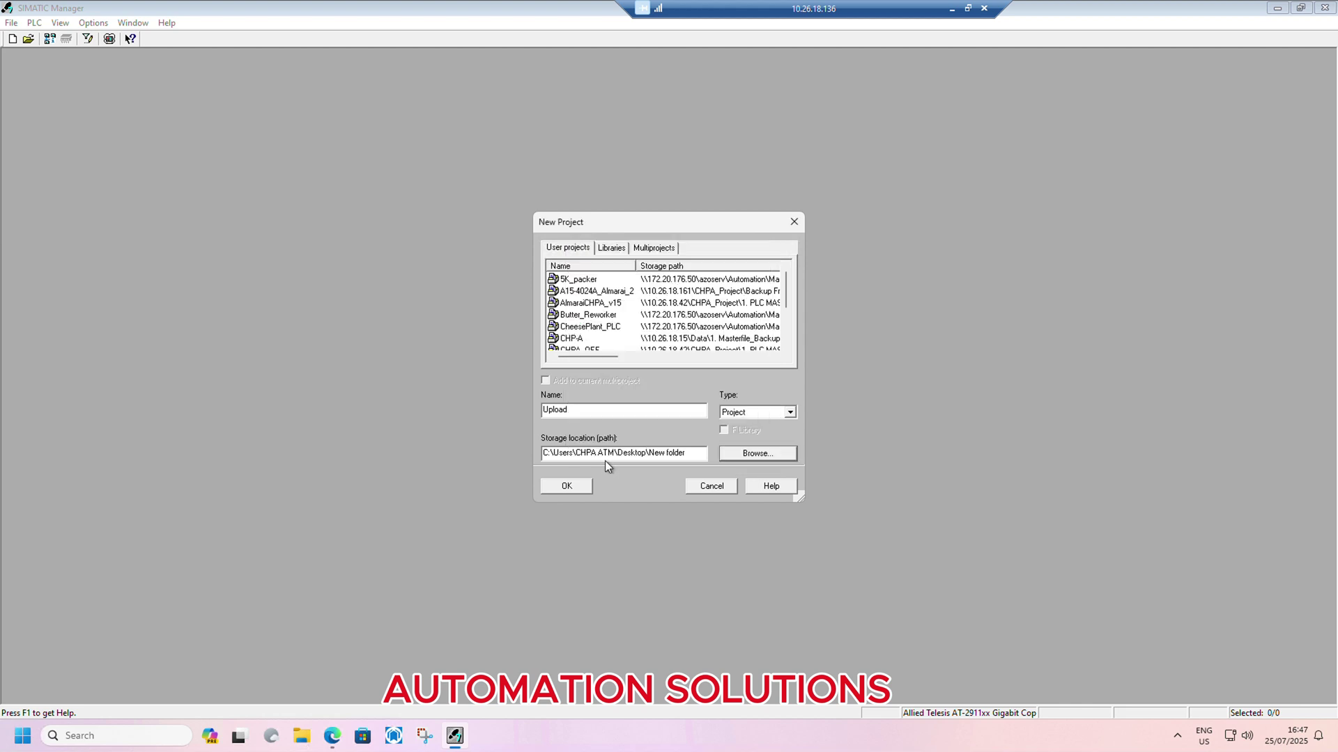
{"action": "left_click", "coordinate": [578, 484]}
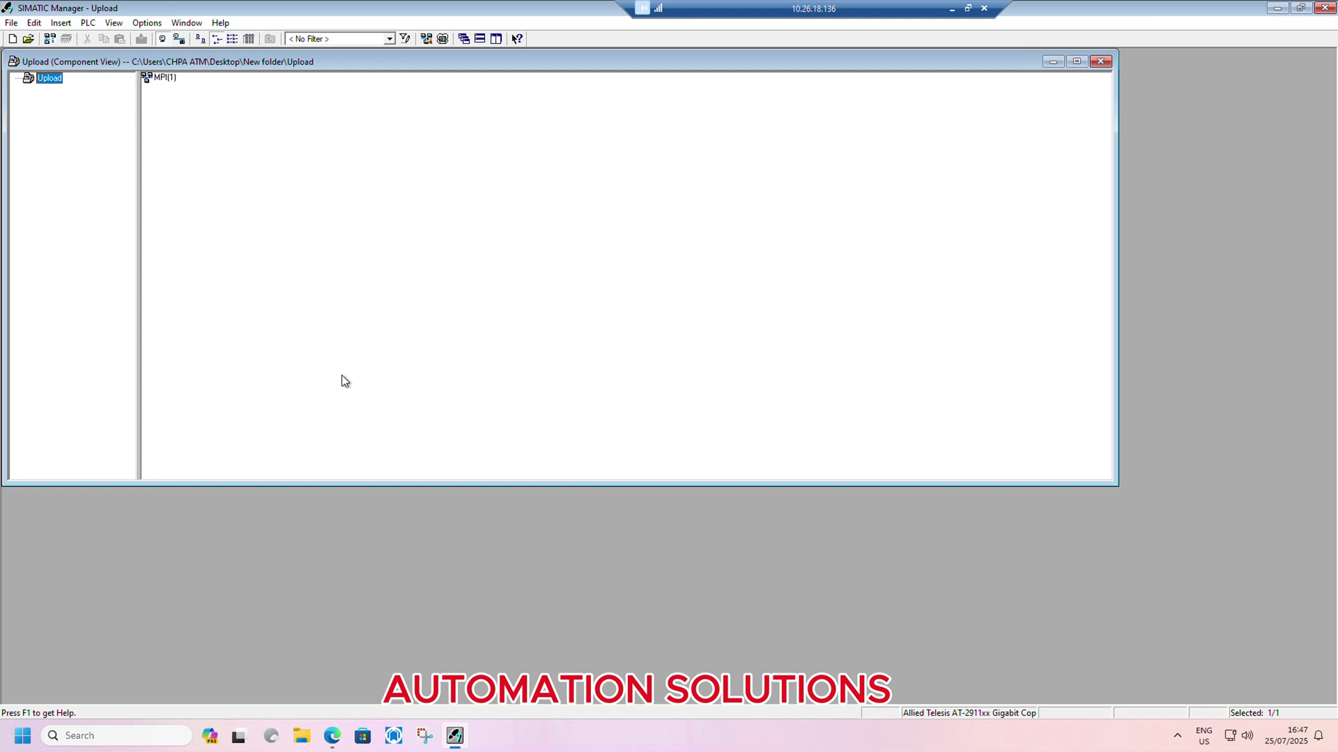
{"action": "left_click", "coordinate": [61, 23]}
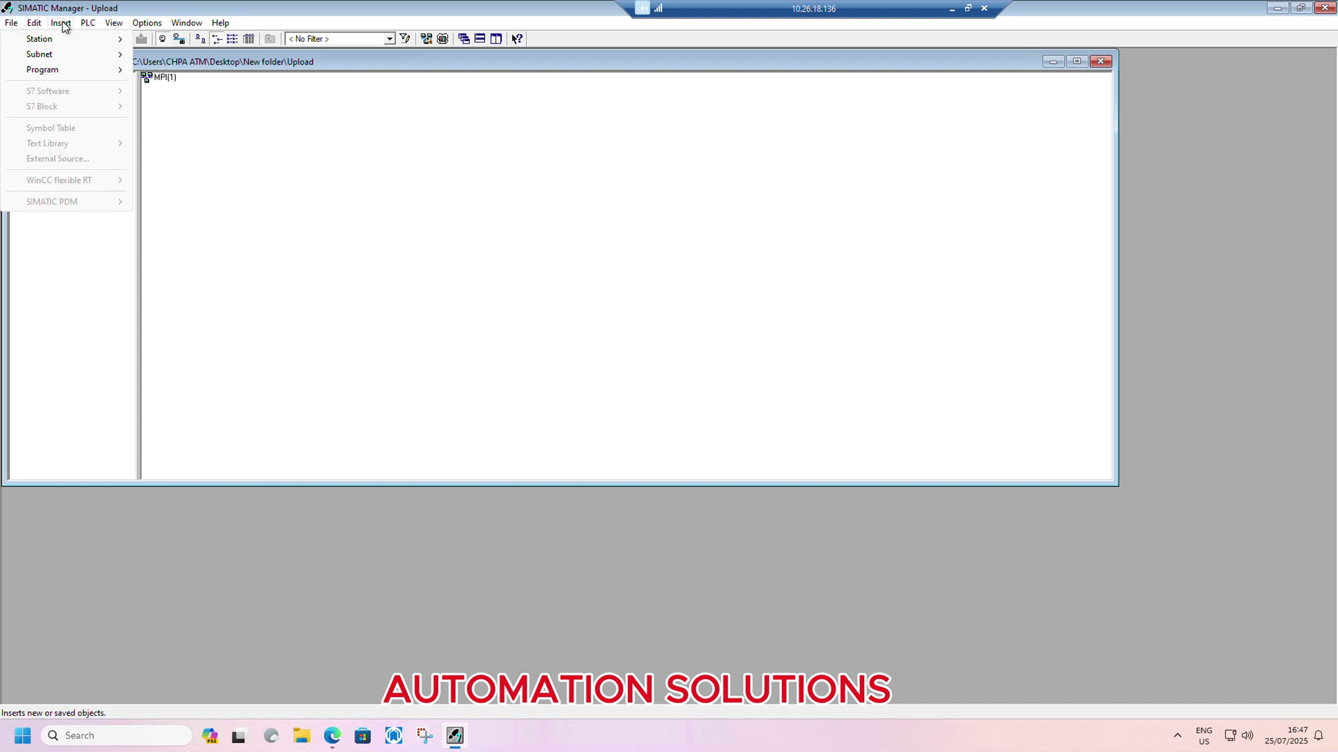
{"action": "mouse_move", "coordinate": [88, 22]}
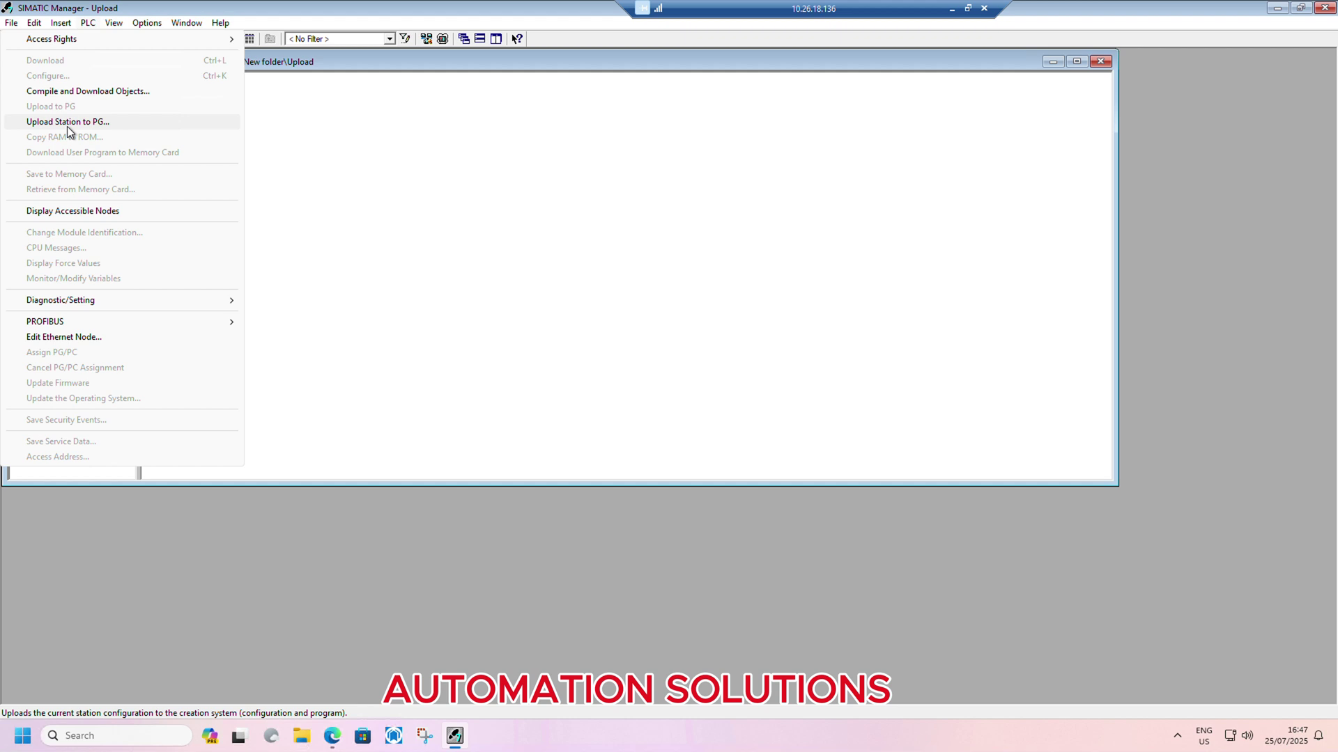
{"action": "left_click", "coordinate": [67, 127]}
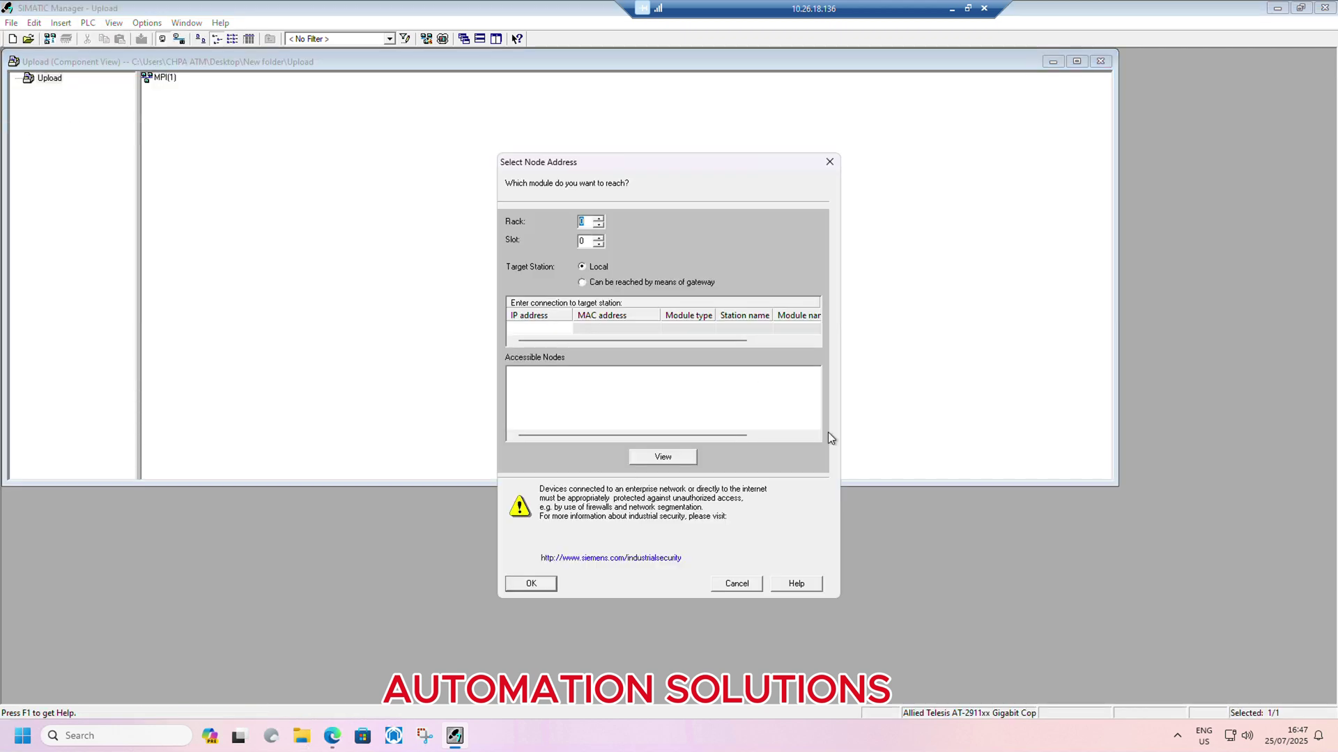
{"action": "left_click", "coordinate": [745, 584]}
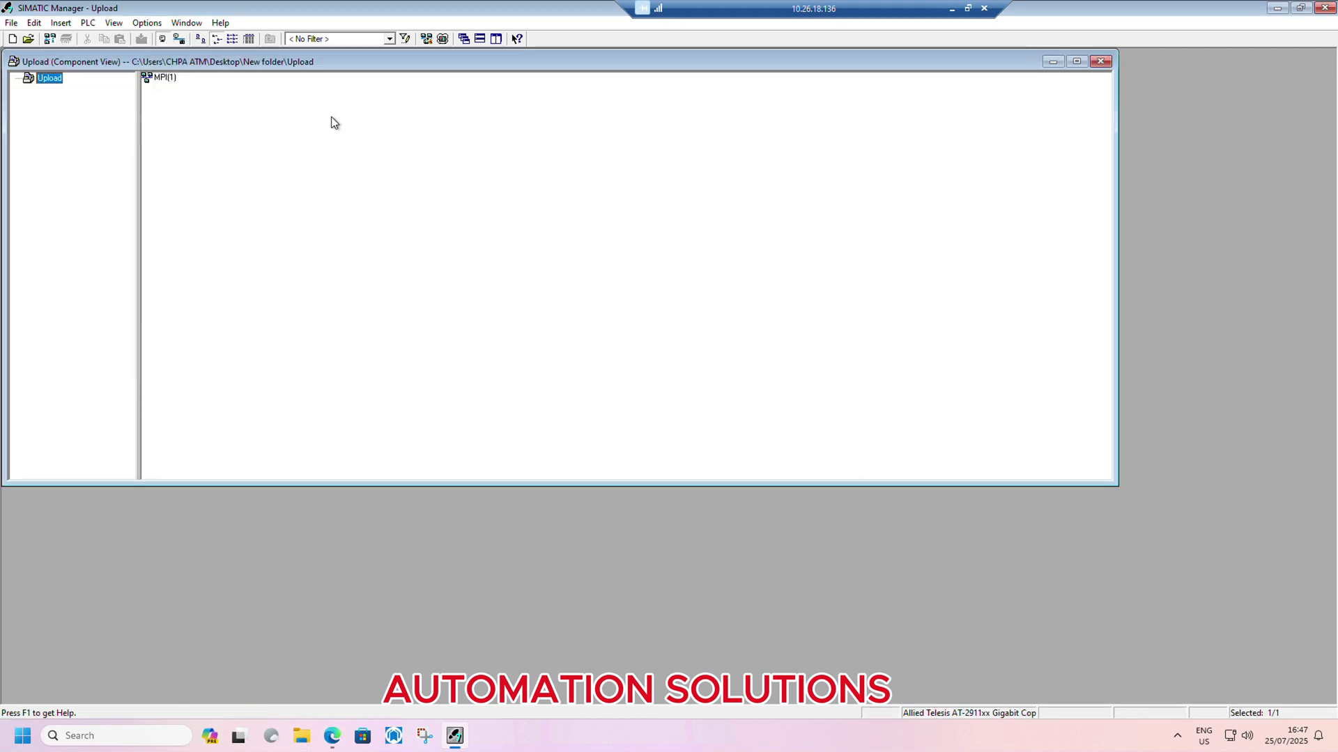
{"action": "left_click", "coordinate": [155, 25]}
{"action": "left_click", "coordinate": [115, 376]}
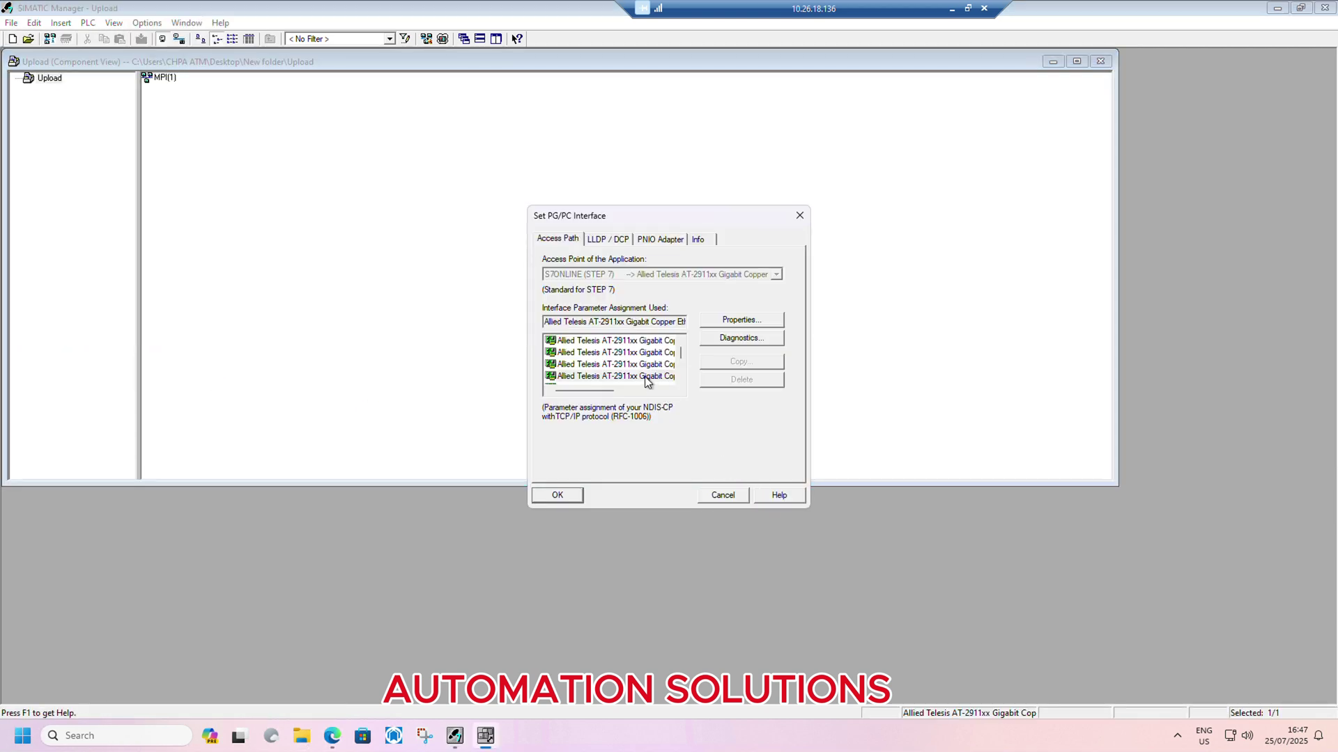
{"action": "left_click", "coordinate": [755, 343]}
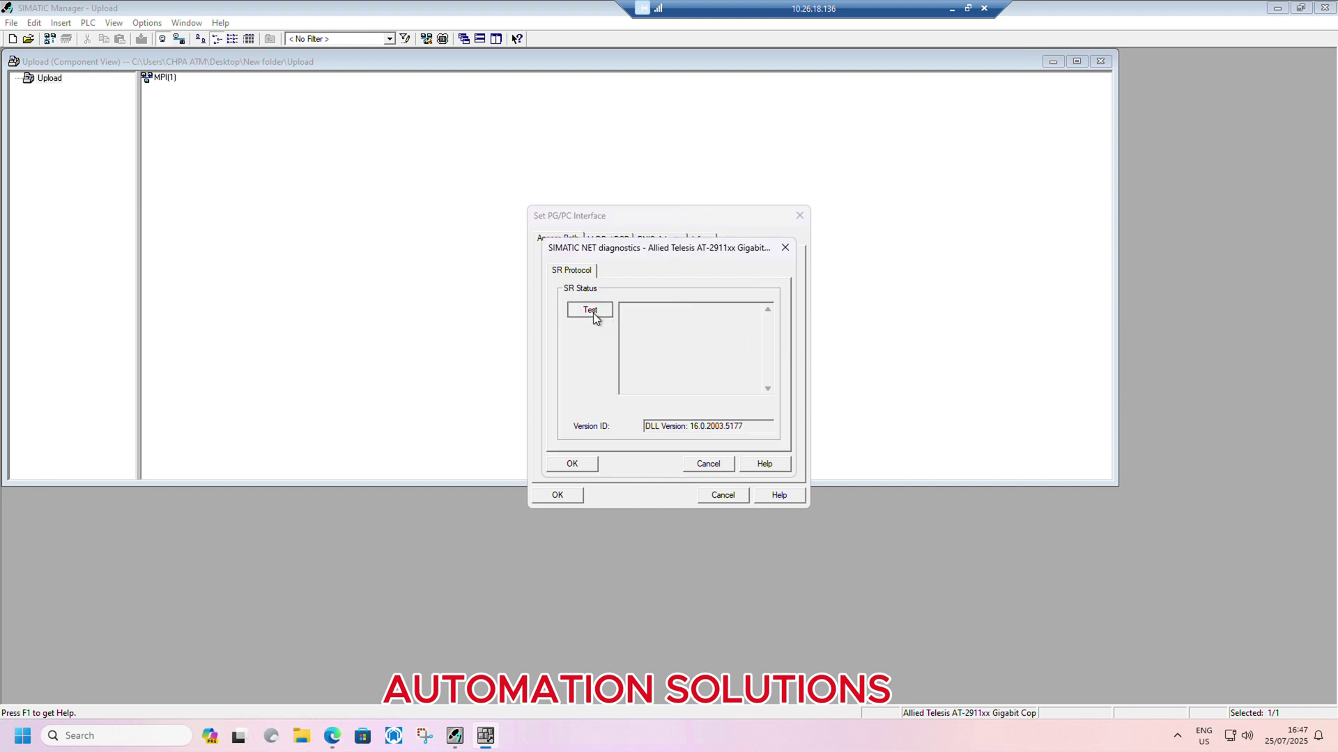
{"action": "left_click", "coordinate": [593, 313]}
{"action": "left_click", "coordinate": [782, 249]}
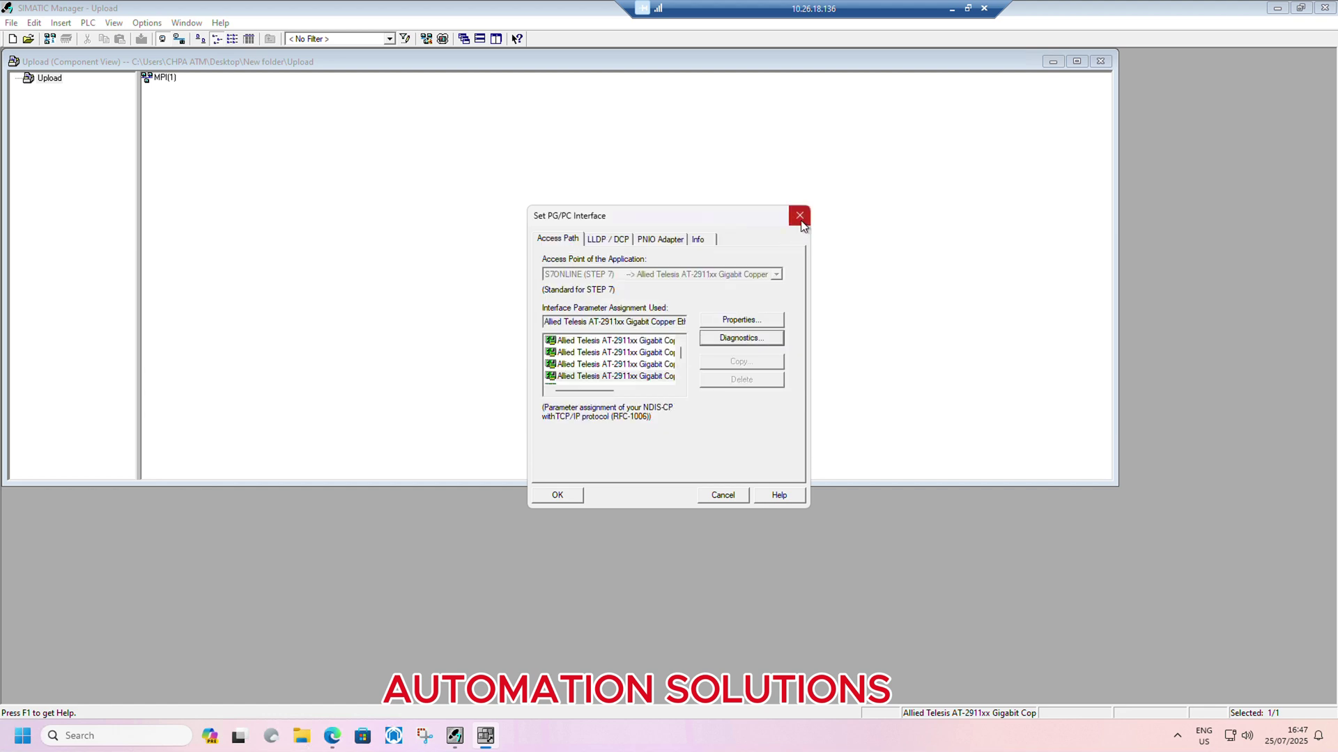
{"action": "left_click", "coordinate": [801, 220]}
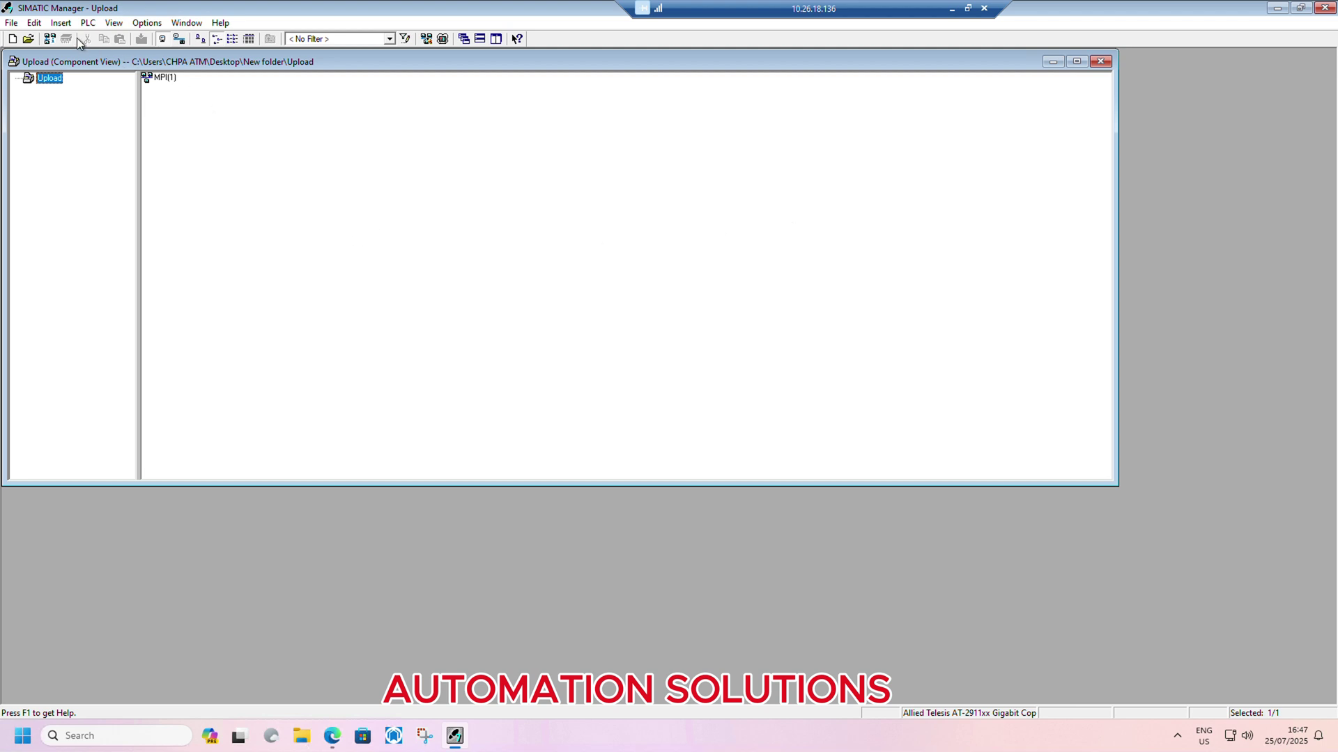
Set up a station upload for rack 0, slot 2, IP 172.20.176.247, and find the CPU Filler node.
{"action": "left_click", "coordinate": [88, 23]}
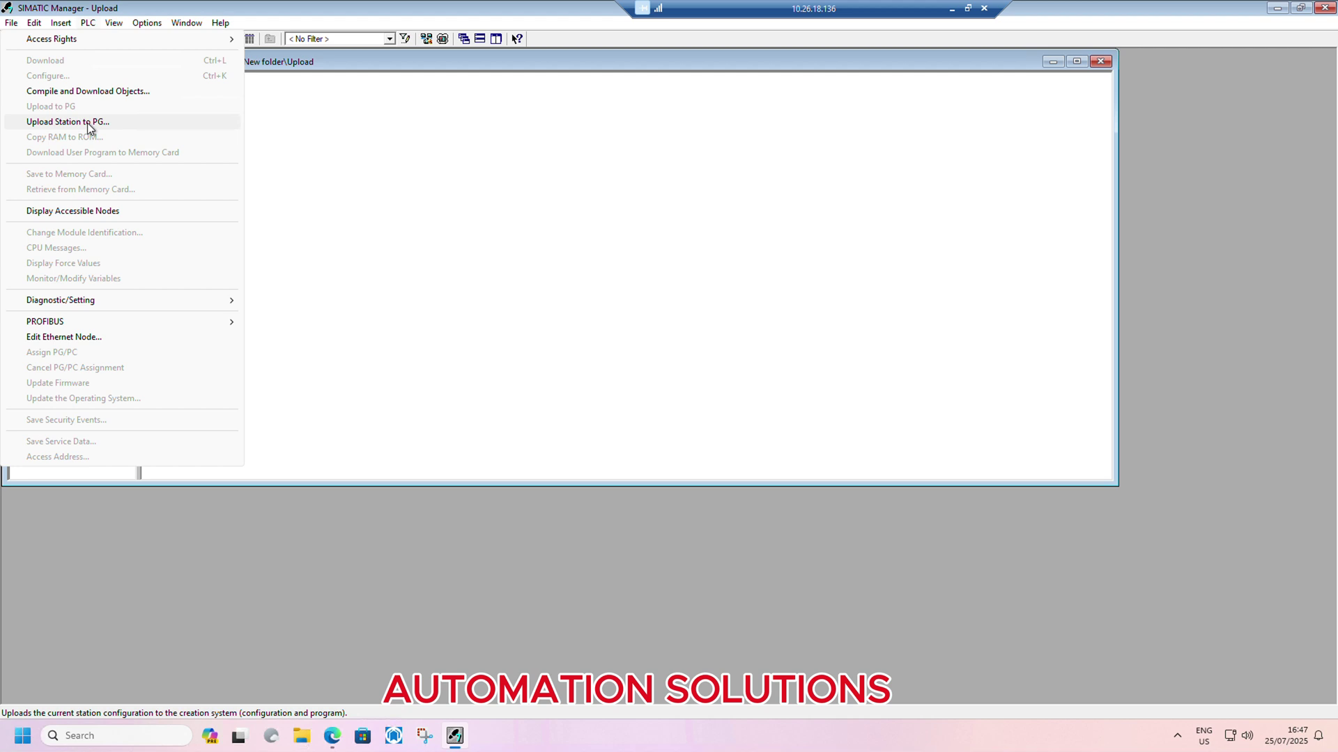
{"action": "left_click", "coordinate": [67, 122]}
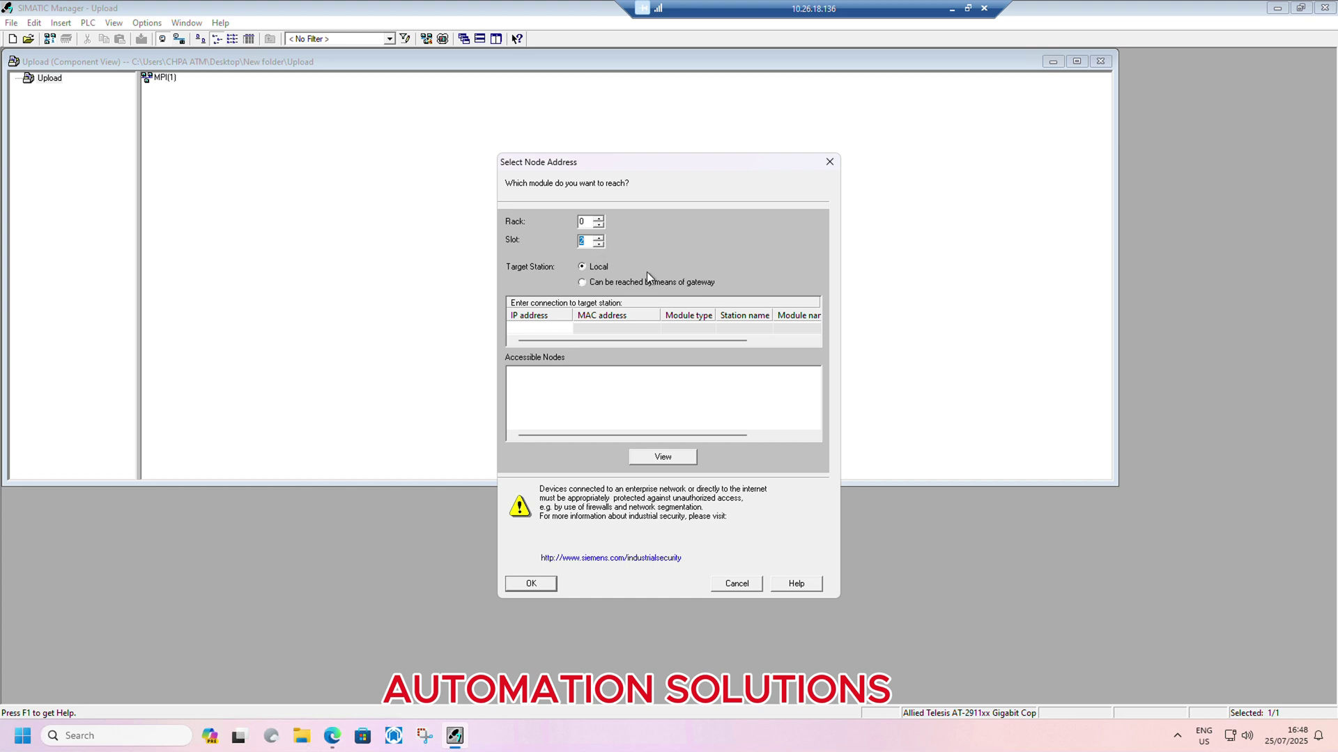
{"action": "left_click", "coordinate": [543, 328]}
{"action": "type", "text": "172."}
{"action": "type", "text": "20.17"}
{"action": "type", "text": "6.2"}
{"action": "type", "text": "47"}
{"action": "mouse_move", "coordinate": [745, 340]}
{"action": "left_click", "coordinate": [682, 457]}
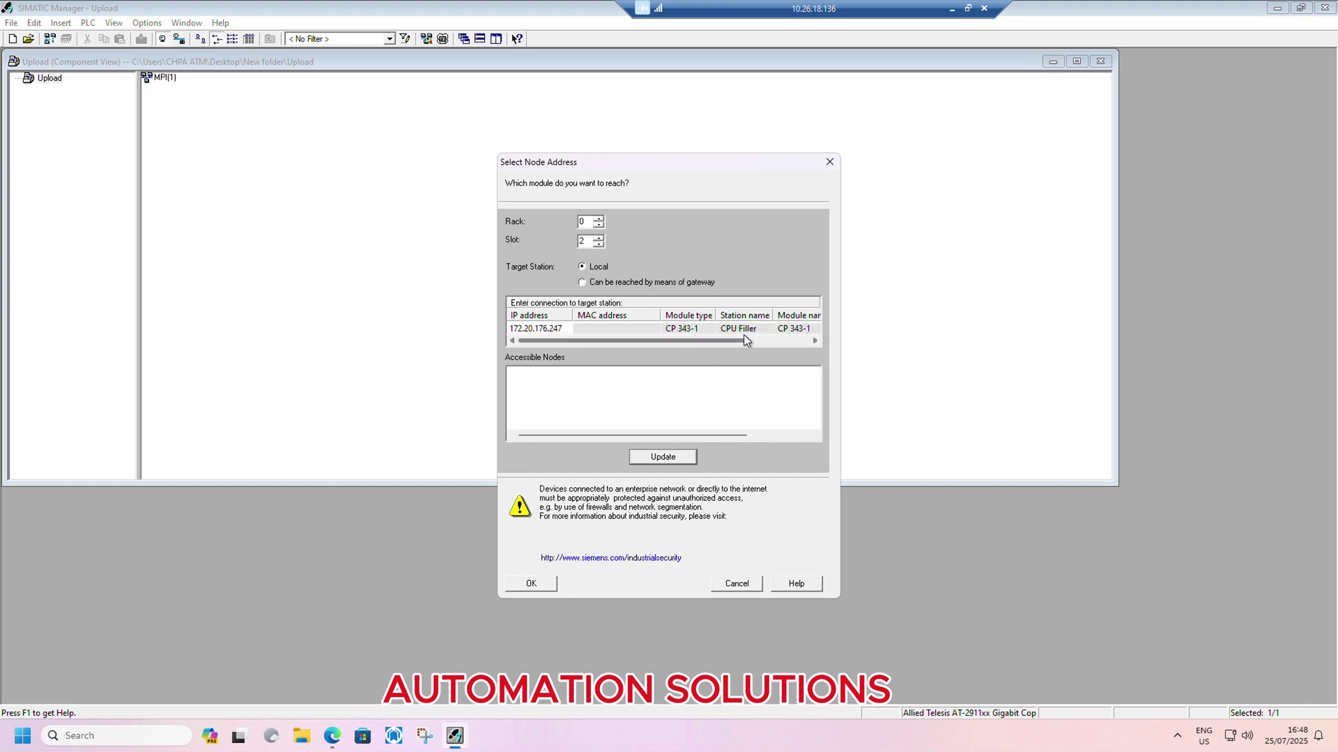
{"action": "left_click_drag", "start_coordinate": [724, 340], "coordinate": [733, 343]}
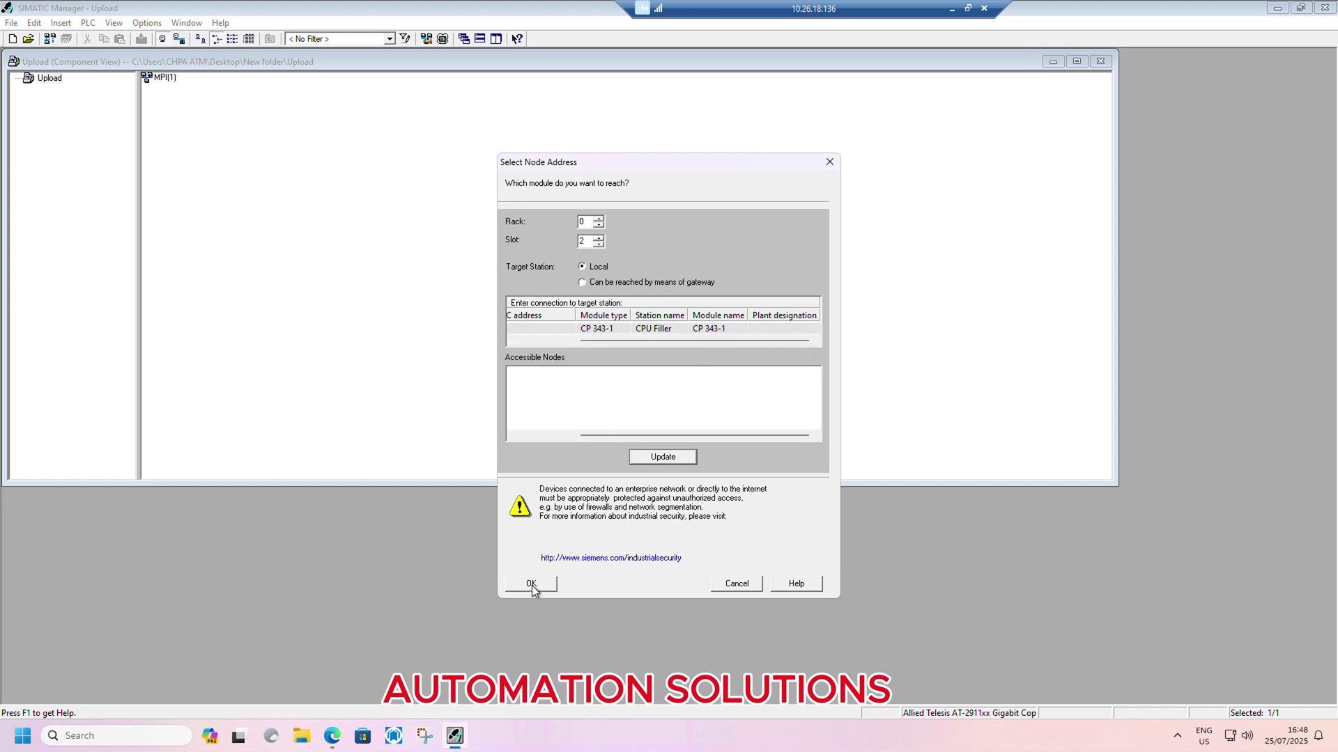
{"action": "left_click_drag", "start_coordinate": [653, 338], "coordinate": [553, 340]}
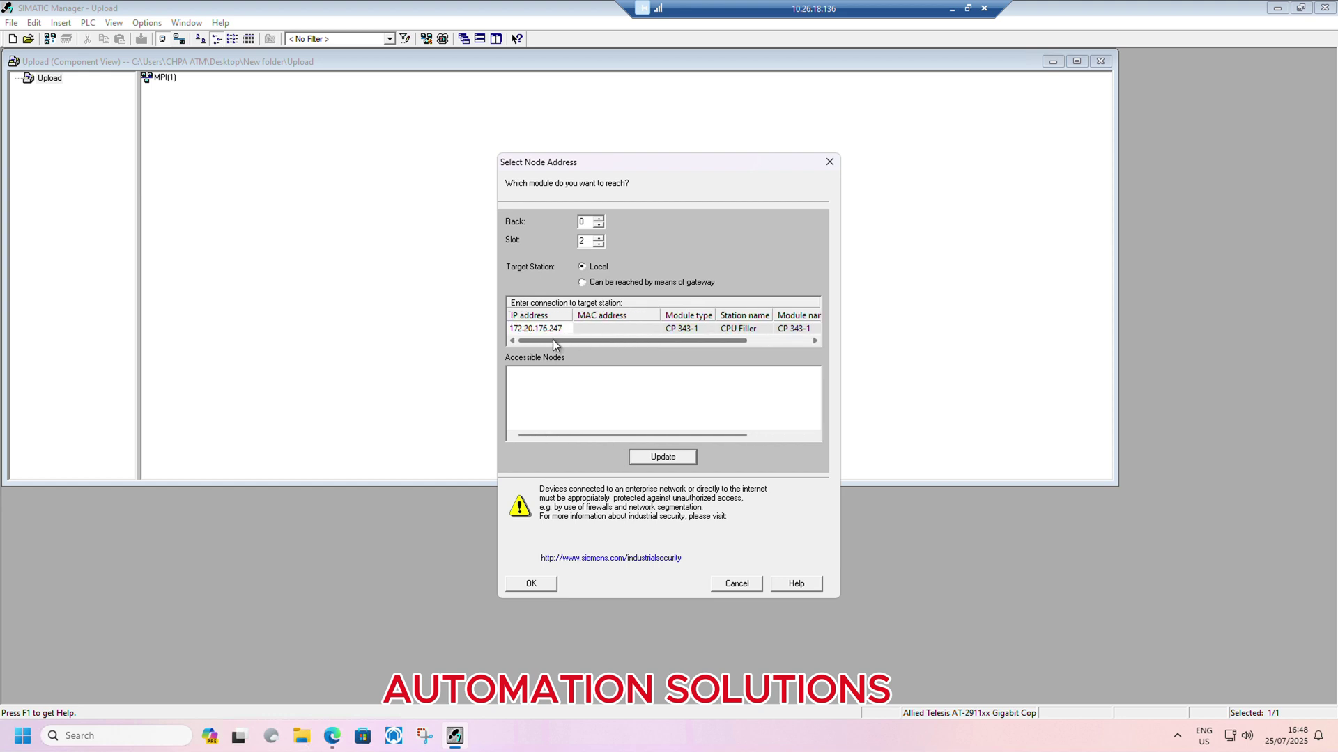
Upload CPU Filler, list S7 Program(1)'s blocks in Details view, and open FB23.
{"action": "left_click", "coordinate": [532, 586]}
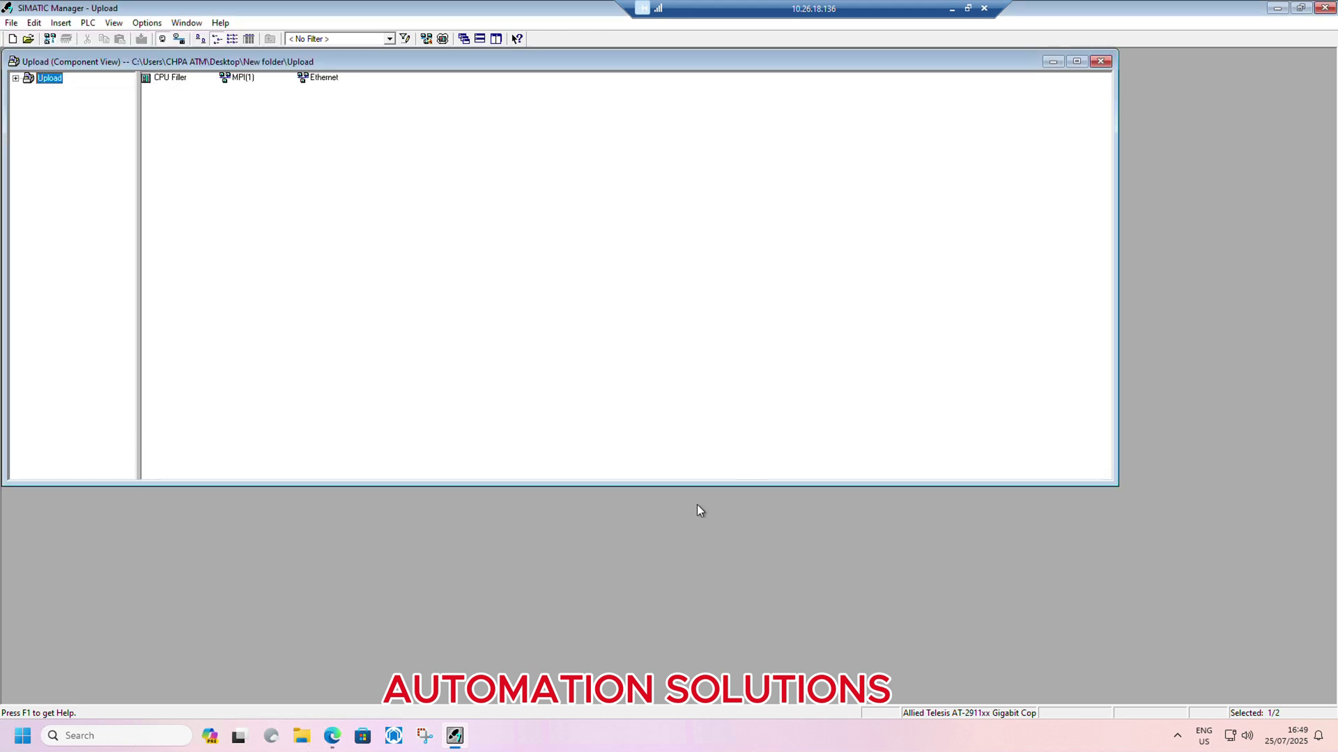
{"action": "left_click", "coordinate": [15, 78]}
{"action": "left_click", "coordinate": [28, 88]}
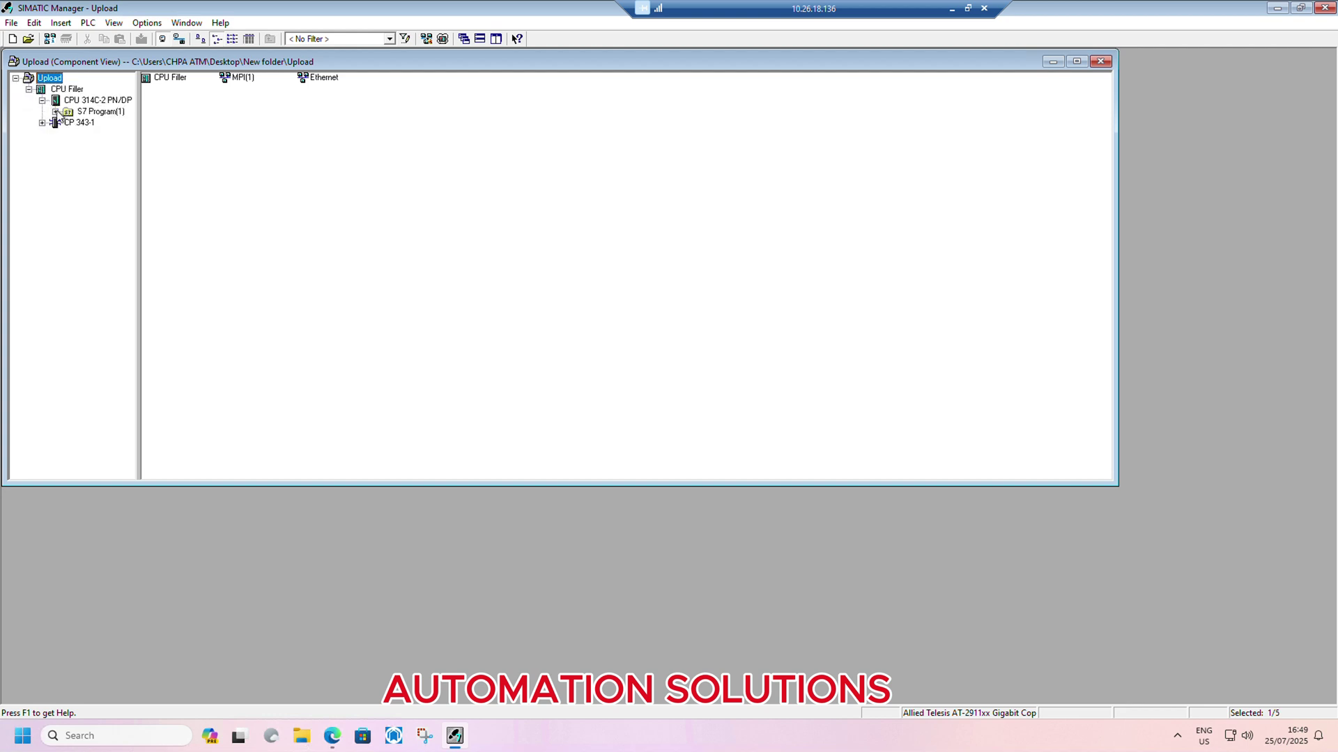
{"action": "left_click", "coordinate": [55, 111]}
{"action": "left_click", "coordinate": [100, 134]}
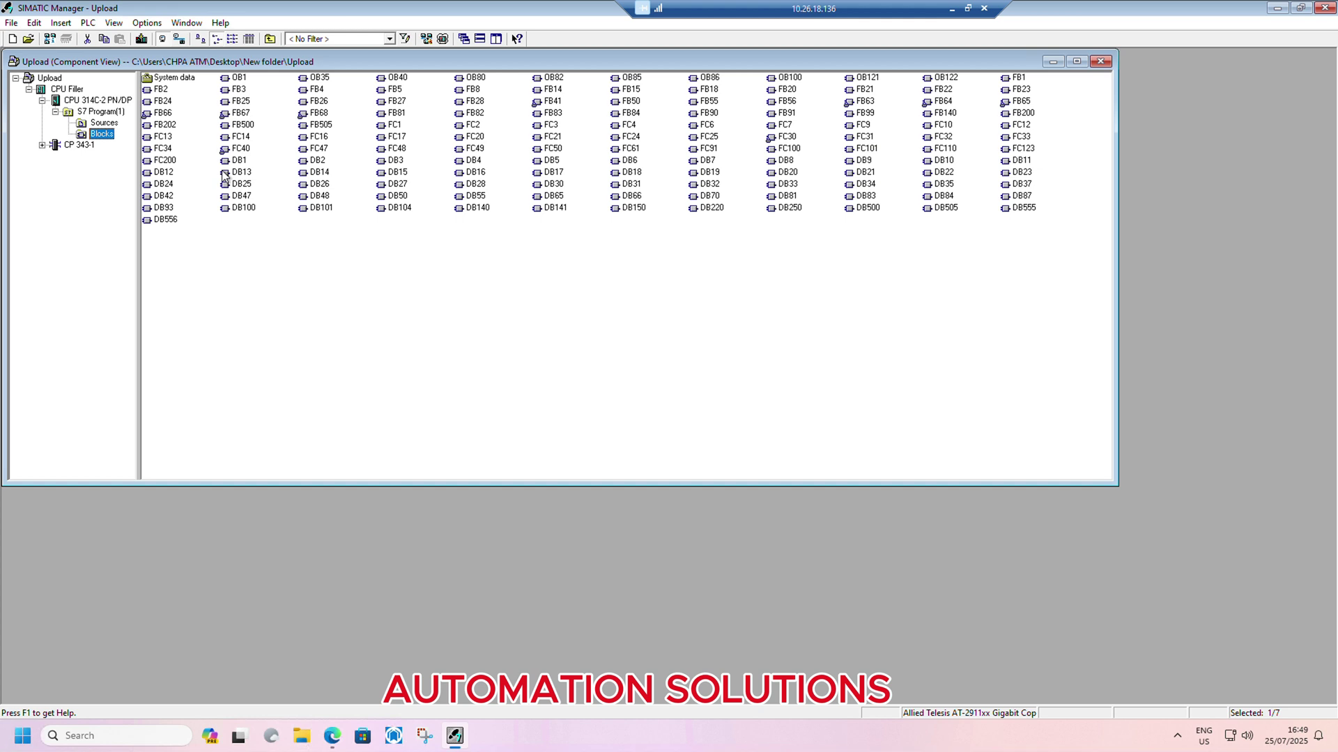
{"action": "left_click", "coordinate": [247, 38]}
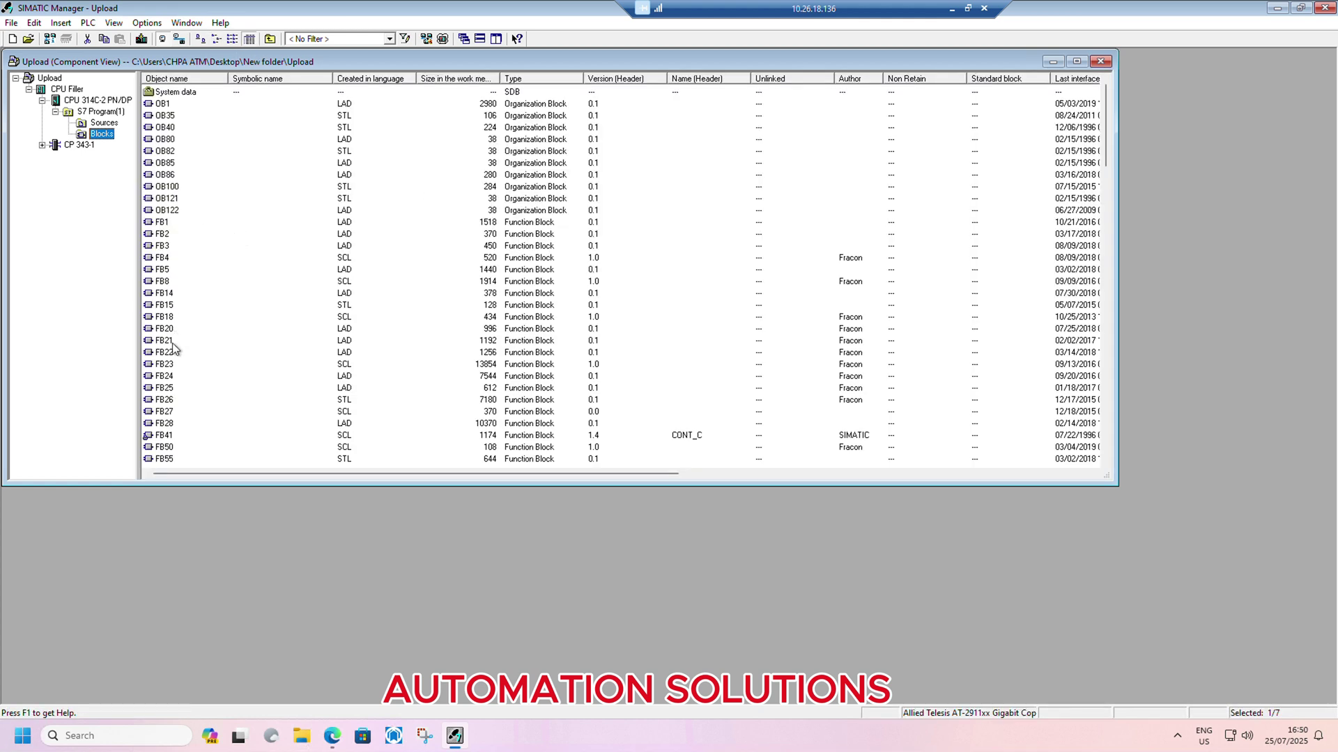
{"action": "left_click", "coordinate": [165, 364]}
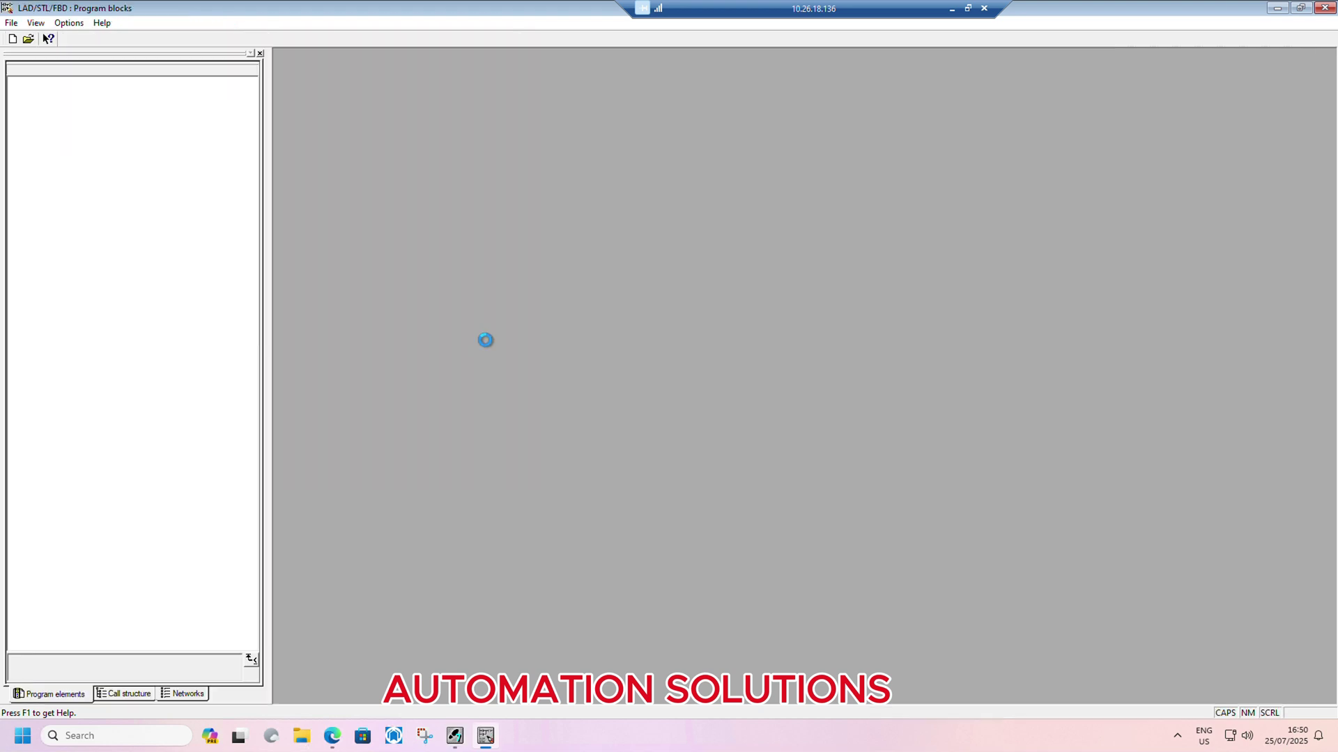
Dismiss FB23's info notices, monitor it live on the CPU, then stop monitoring and close it.
{"action": "left_click", "coordinate": [562, 404]}
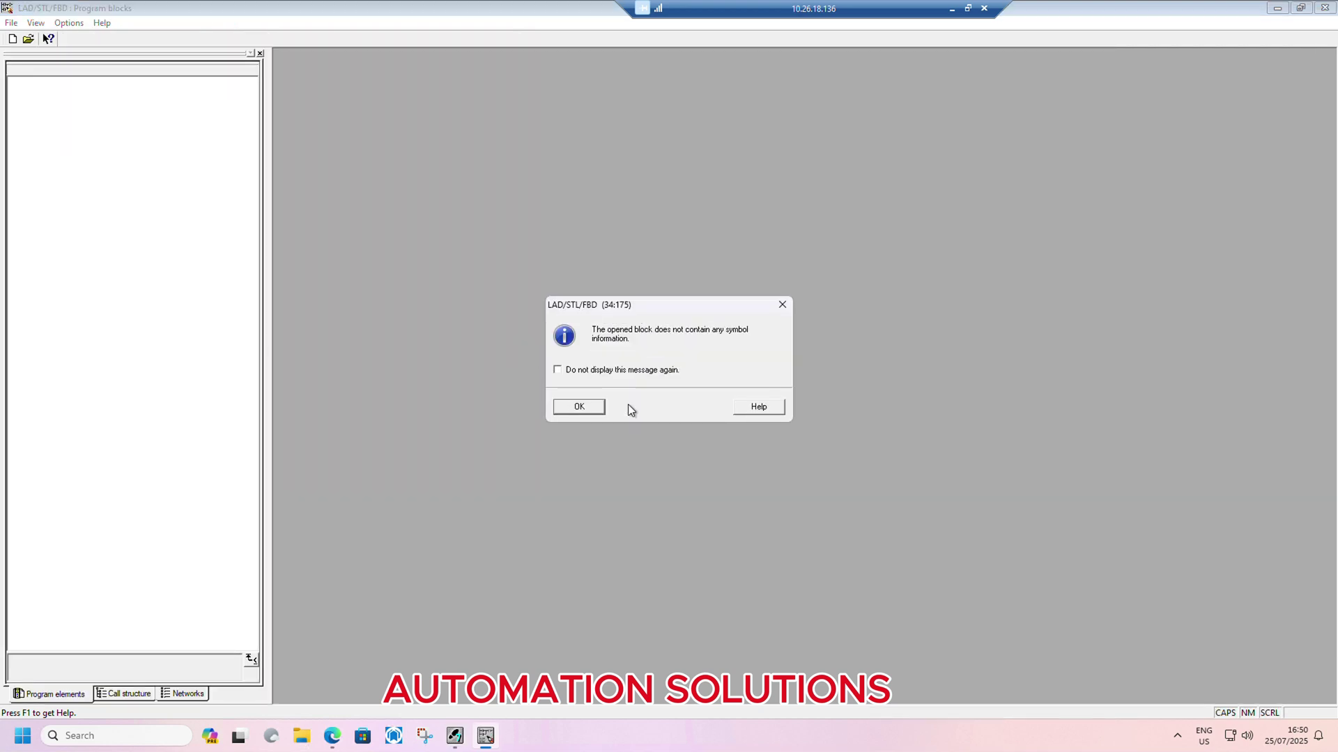
{"action": "left_click", "coordinate": [579, 408]}
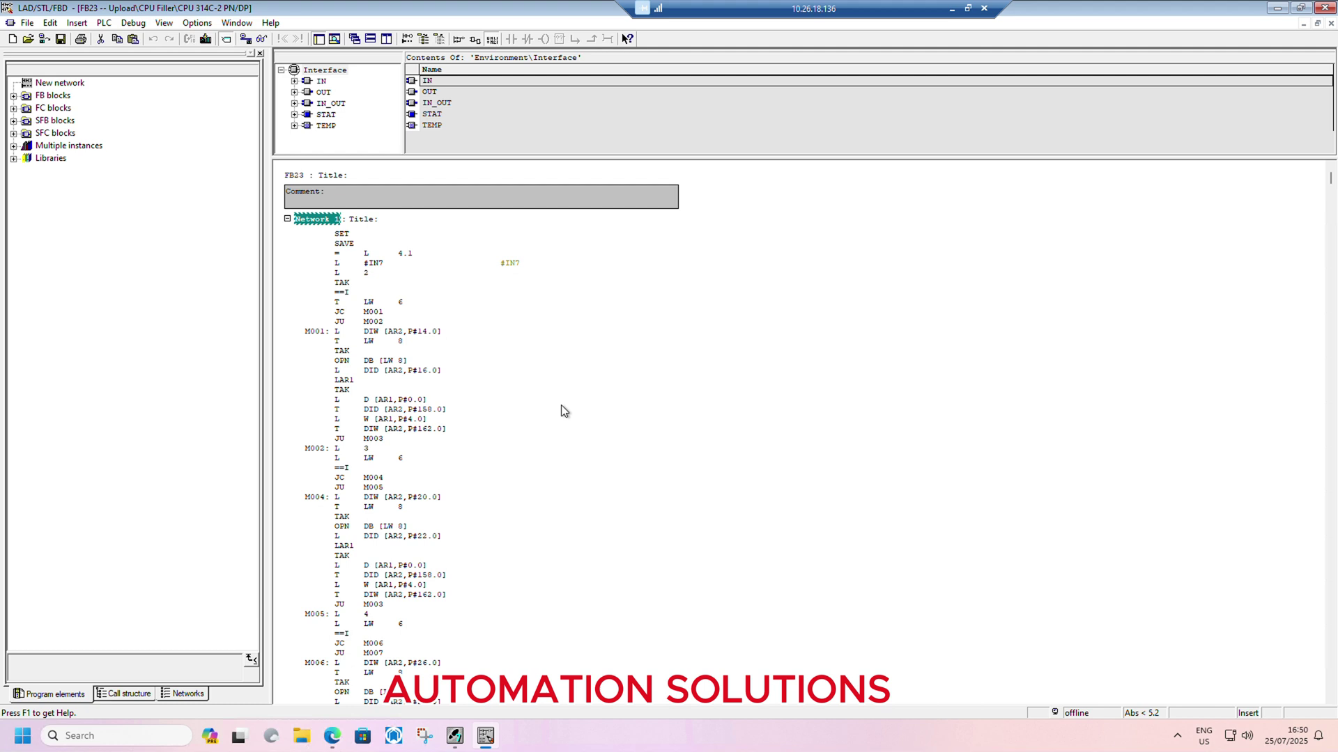
{"action": "scroll", "coordinate": [548, 404], "scroll_direction": "down", "scroll_amount": 10}
{"action": "scroll", "coordinate": [547, 404], "scroll_direction": "up", "scroll_amount": 9}
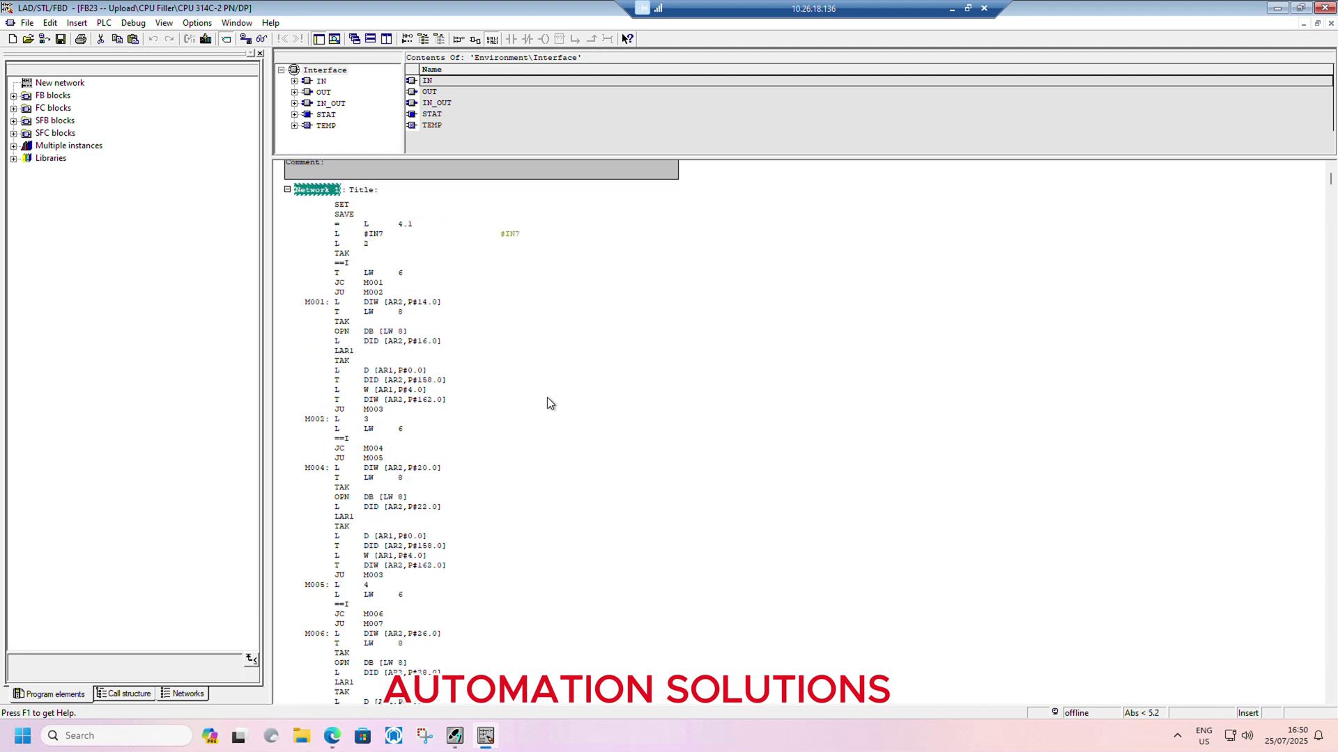
{"action": "left_click", "coordinate": [262, 38]}
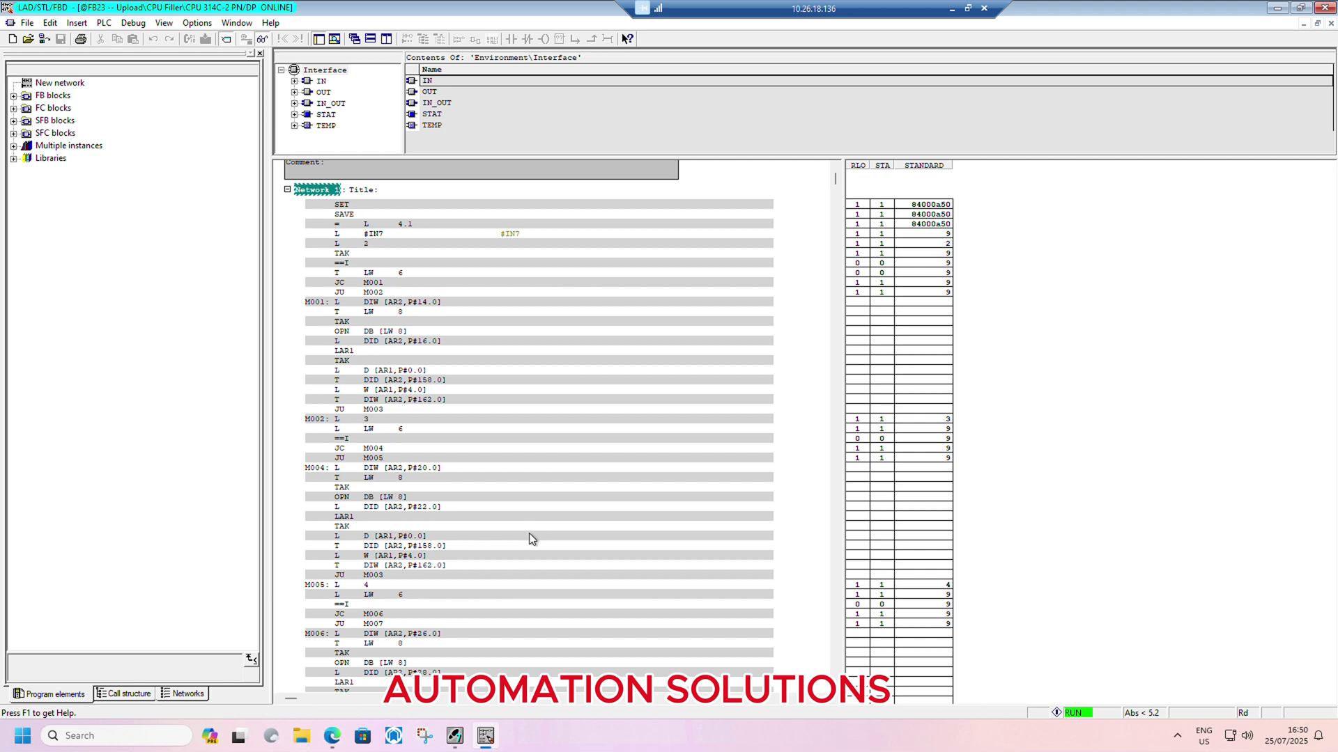
{"action": "left_click", "coordinate": [264, 42]}
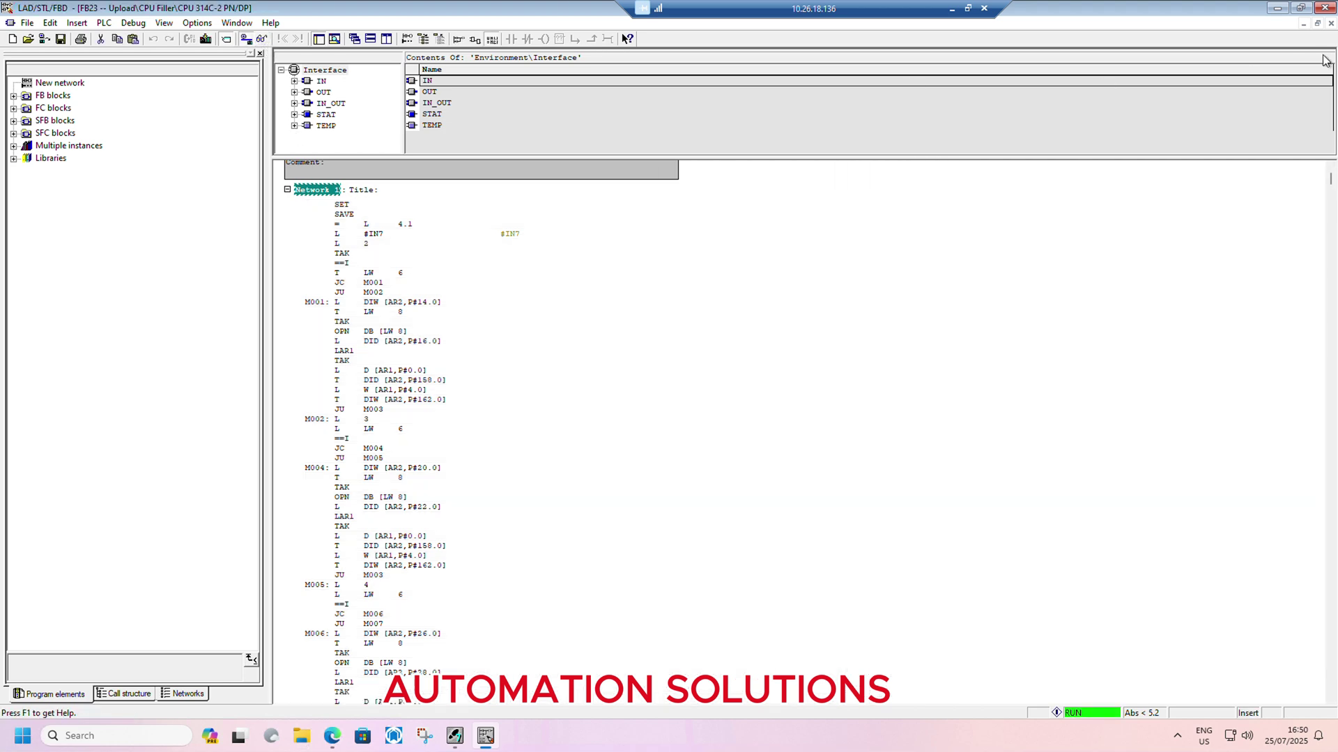
{"action": "left_click", "coordinate": [1322, 8]}
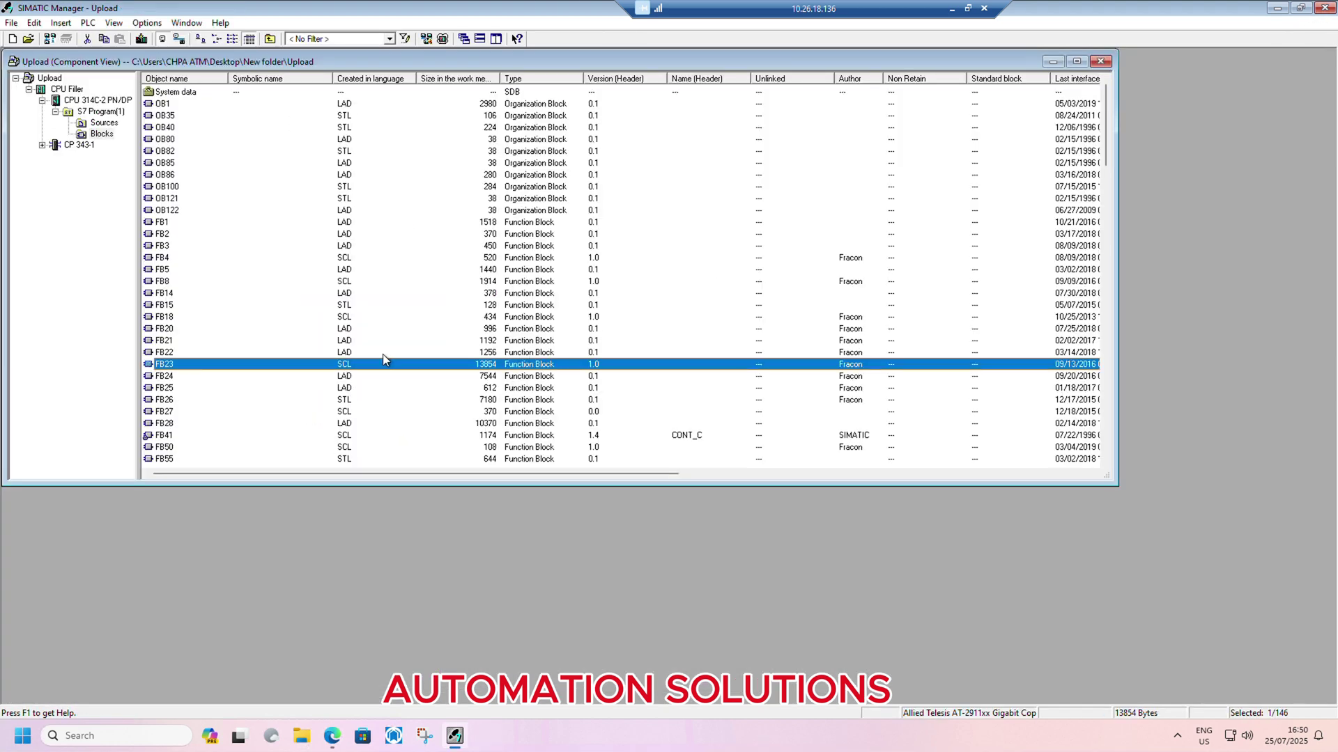
{"action": "left_click", "coordinate": [69, 90]}
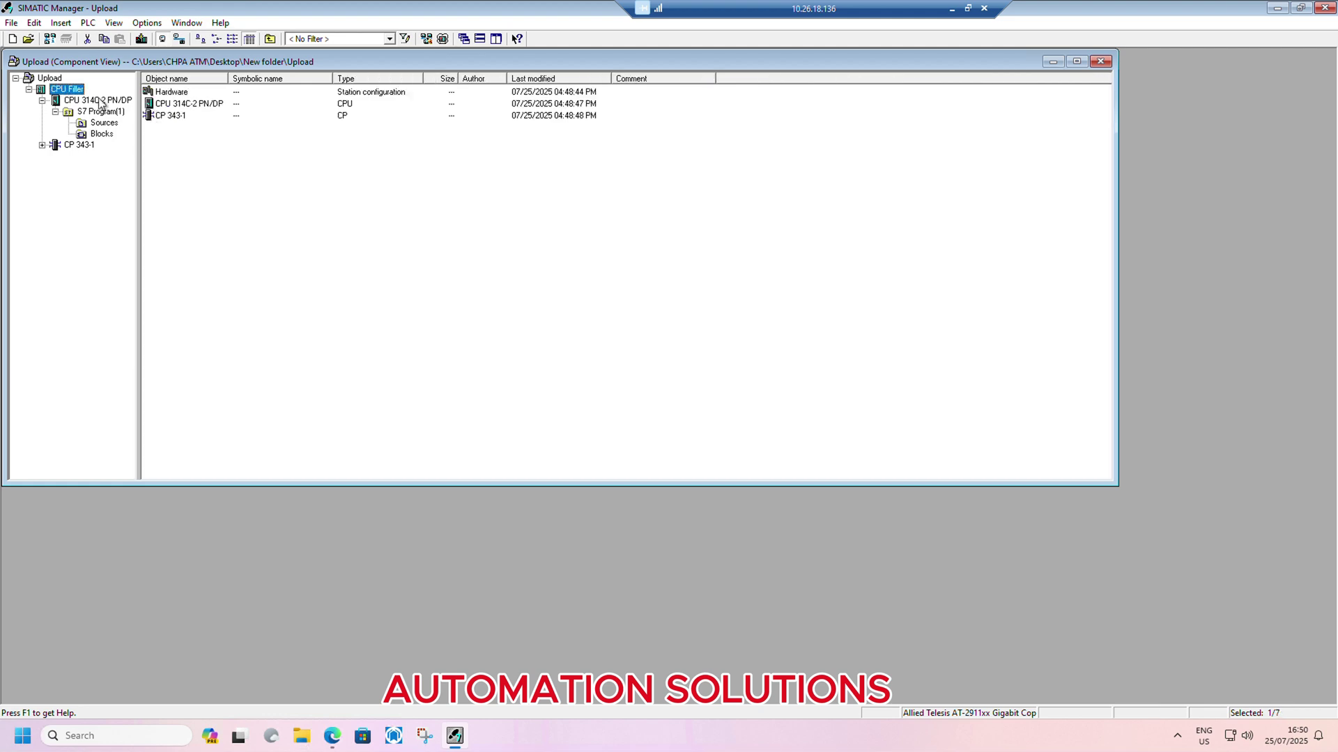
Open CPU Filler's hardware configuration, enlarge the rack view, and auto-arrange the station.
{"action": "double_click", "coordinate": [170, 92]}
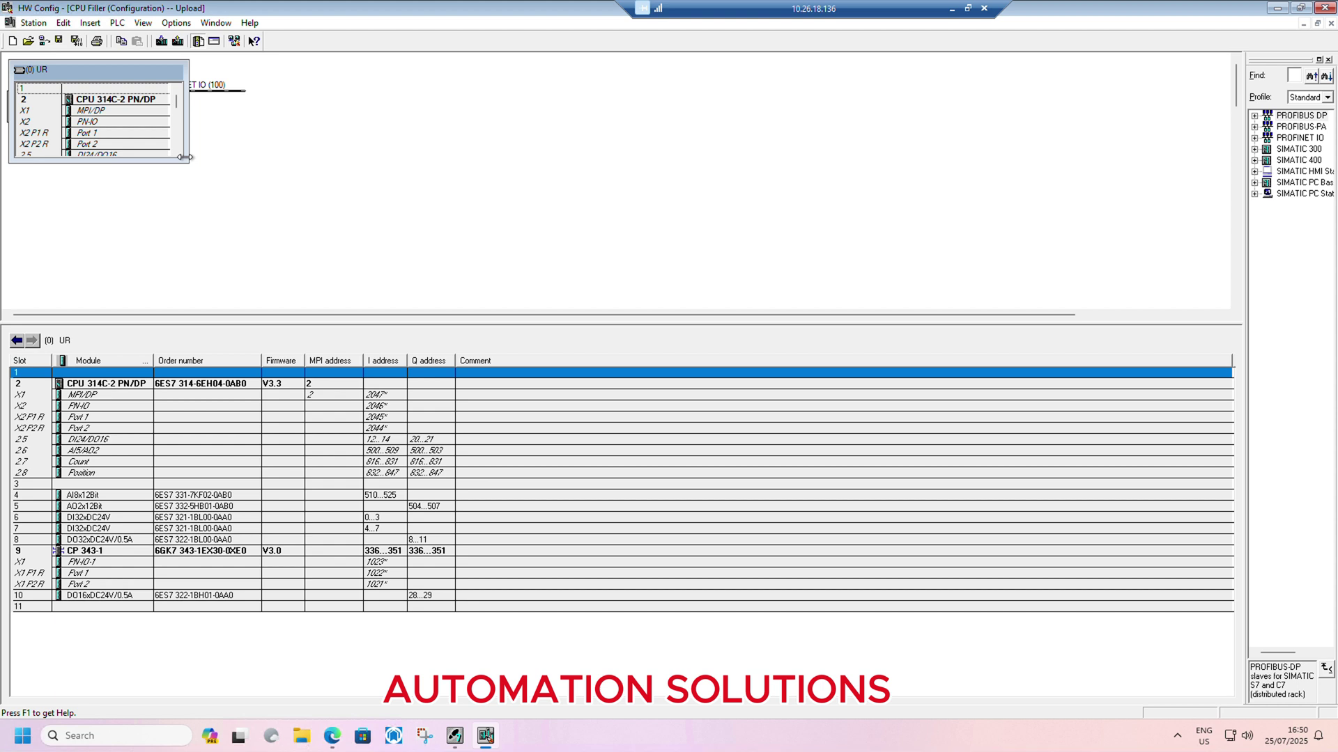
{"action": "left_click_drag", "start_coordinate": [189, 161], "coordinate": [274, 224]}
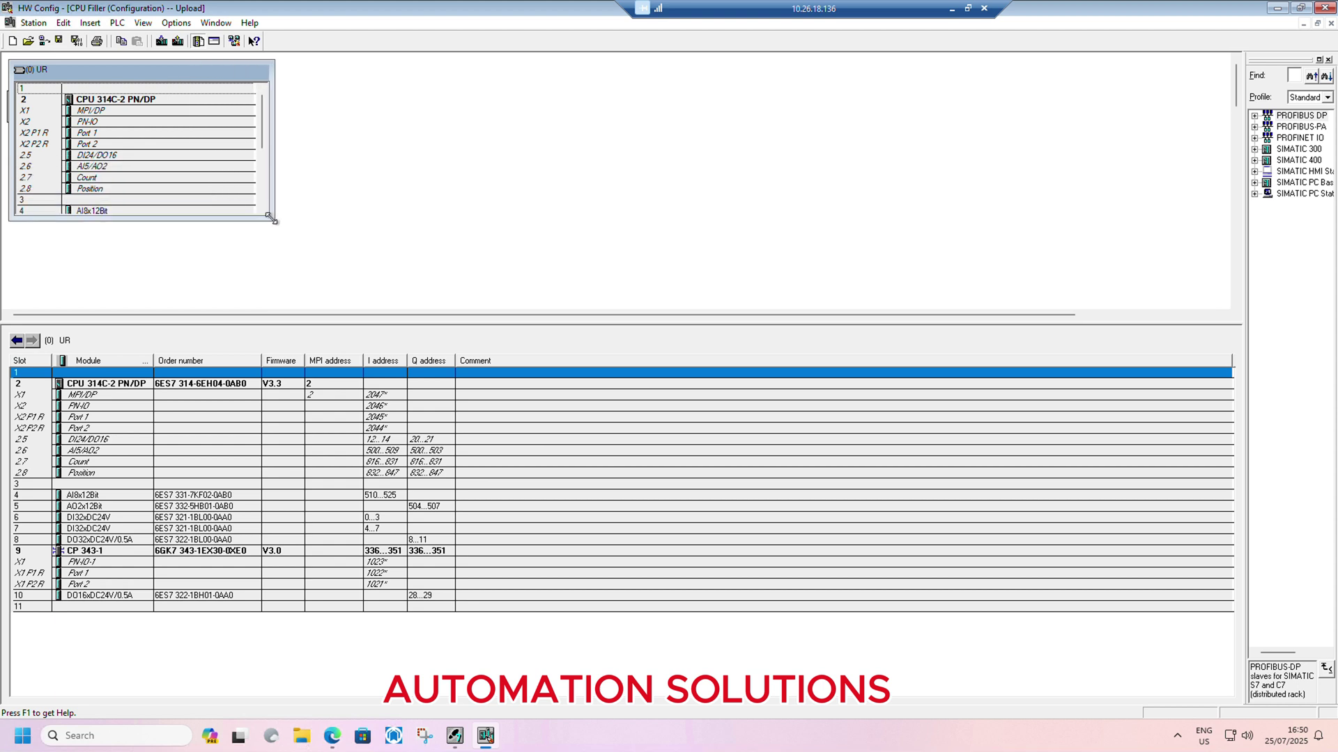
{"action": "left_click", "coordinate": [576, 398]}
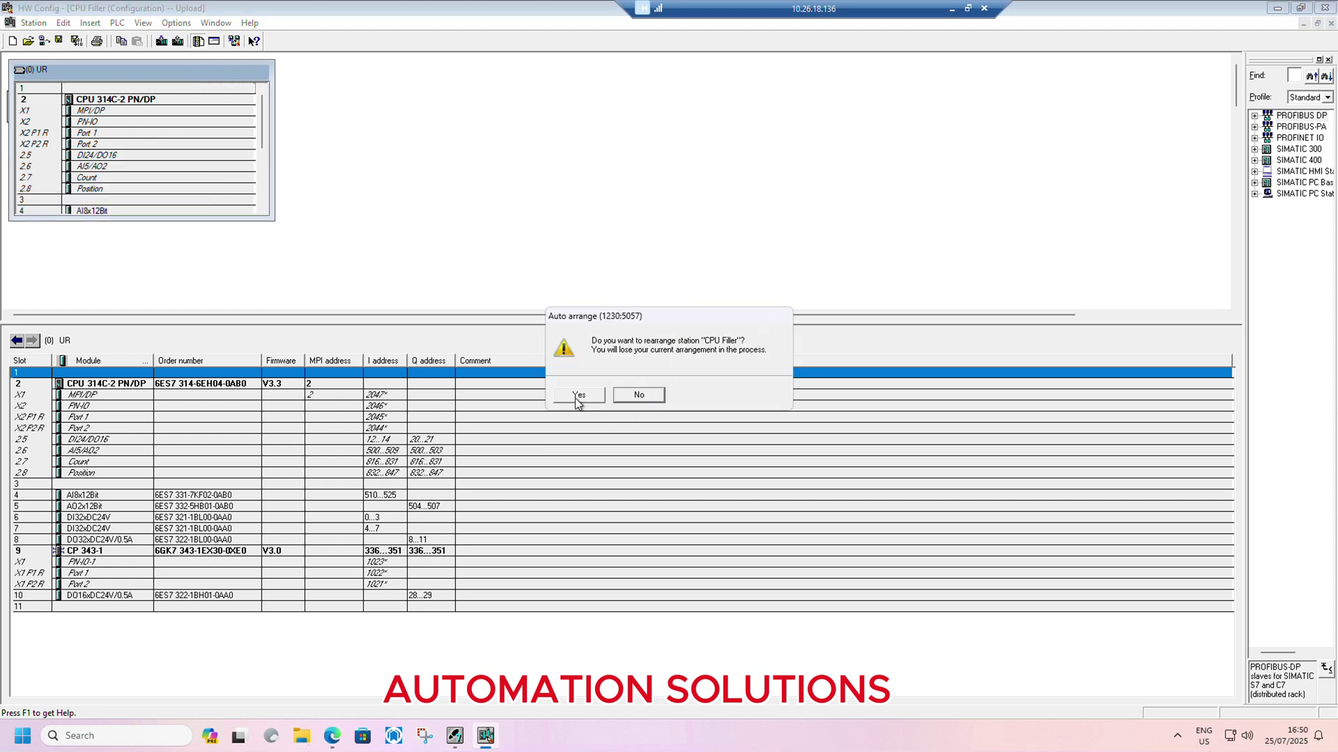
{"action": "left_click", "coordinate": [575, 398]}
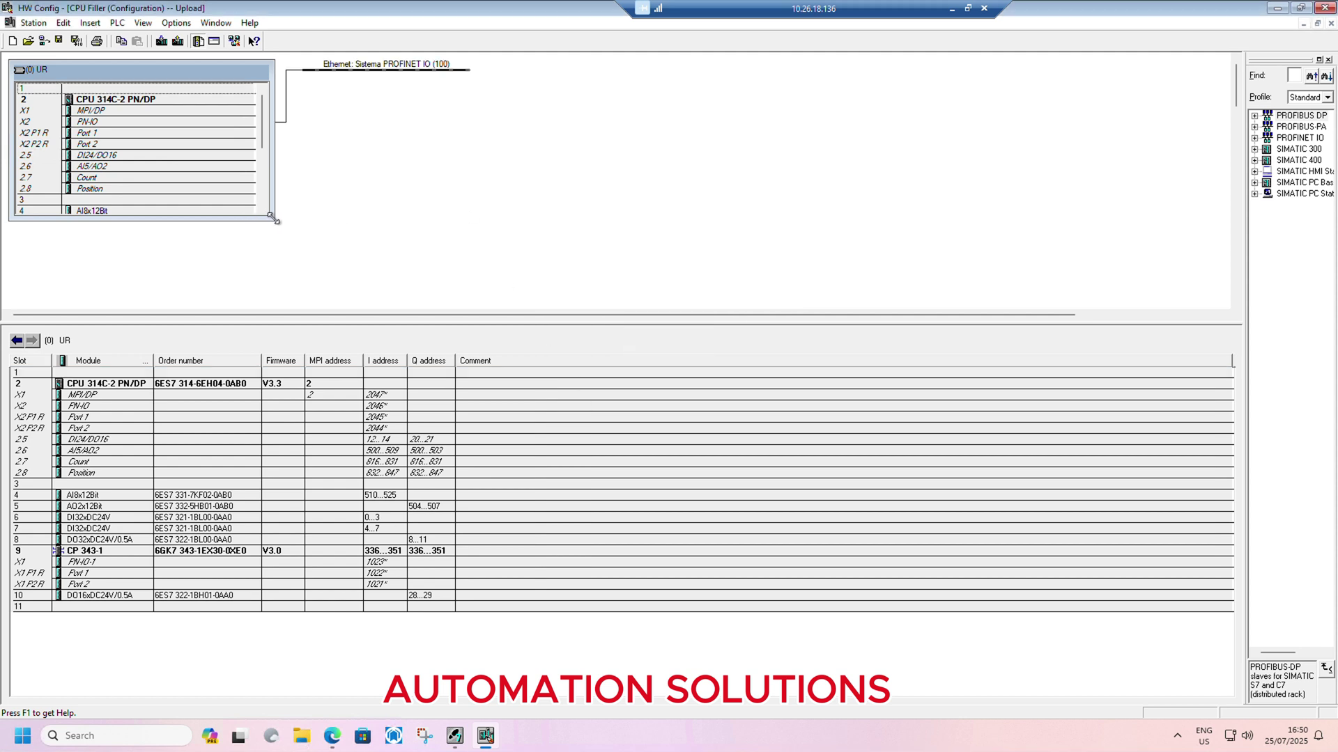
{"action": "mouse_move", "coordinate": [274, 219]}
{"action": "left_mouse_down"}
{"action": "mouse_move", "coordinate": [360, 307]}
{"action": "mouse_move", "coordinate": [355, 194]}
{"action": "left_mouse_up"}
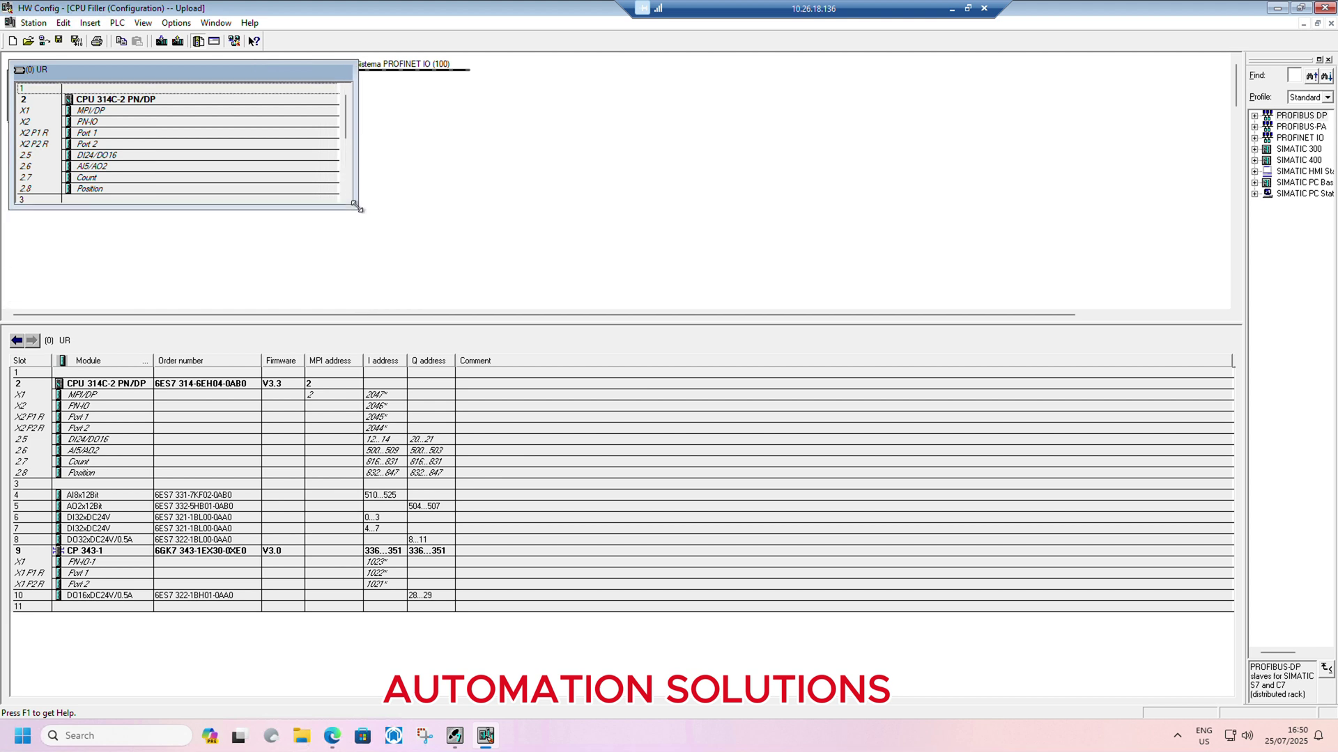
Check the station online, inspect PN-IO-1 properties (IP 172.20.176.247), then close HW Config.
{"action": "left_click", "coordinate": [45, 41]}
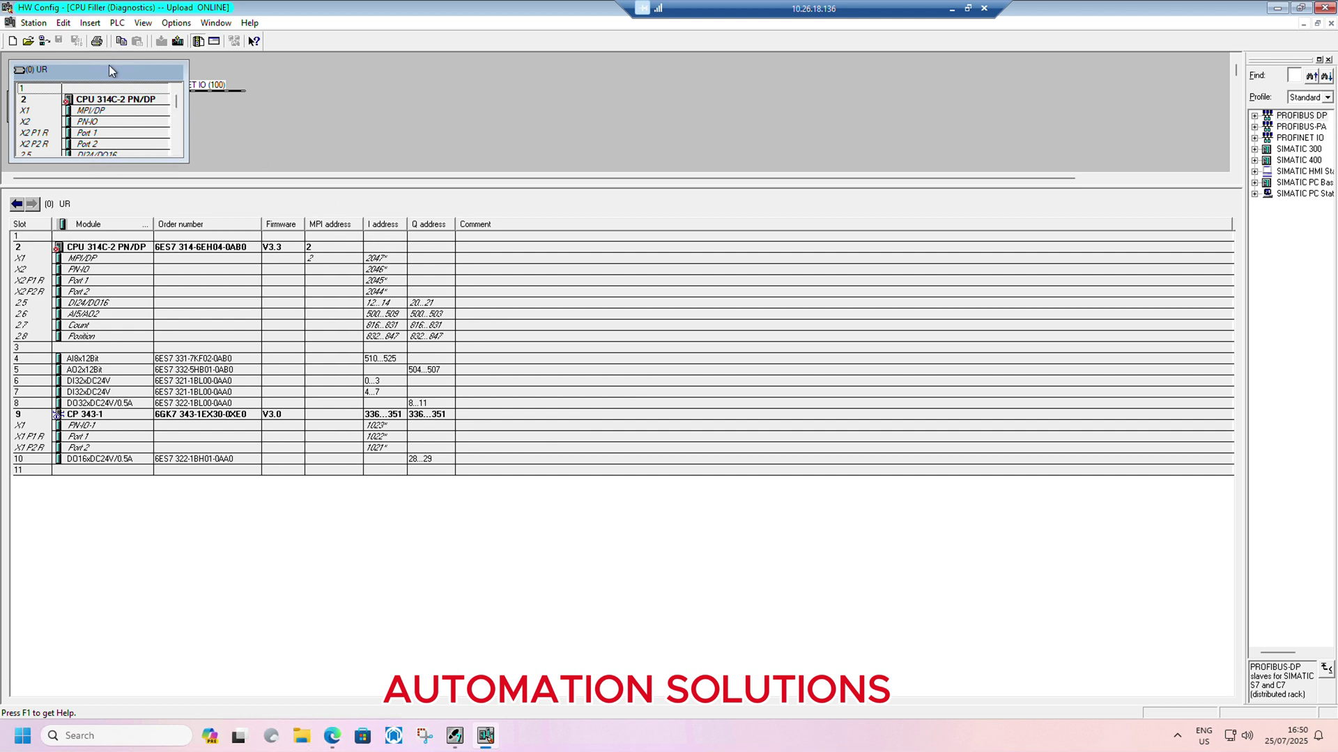
{"action": "left_click", "coordinate": [45, 41]}
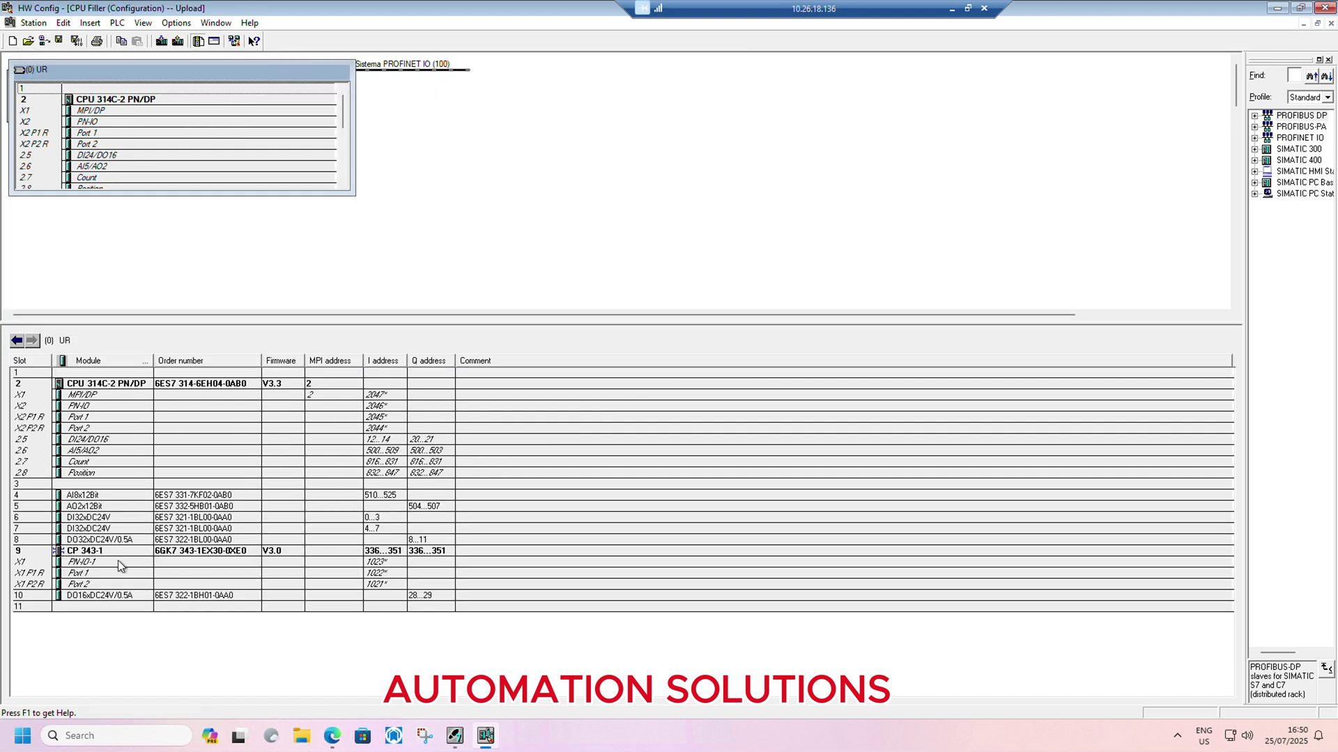
{"action": "double_click", "coordinate": [168, 563]}
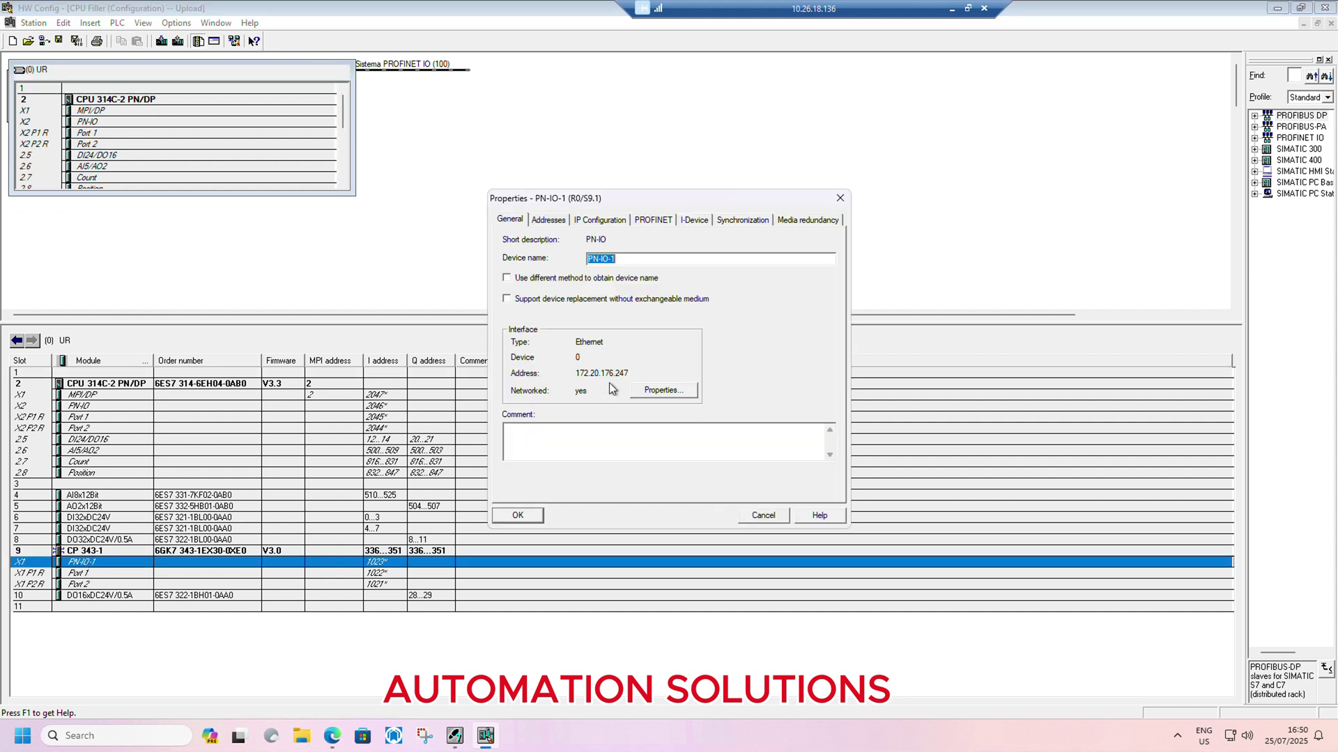
{"action": "left_click", "coordinate": [841, 198]}
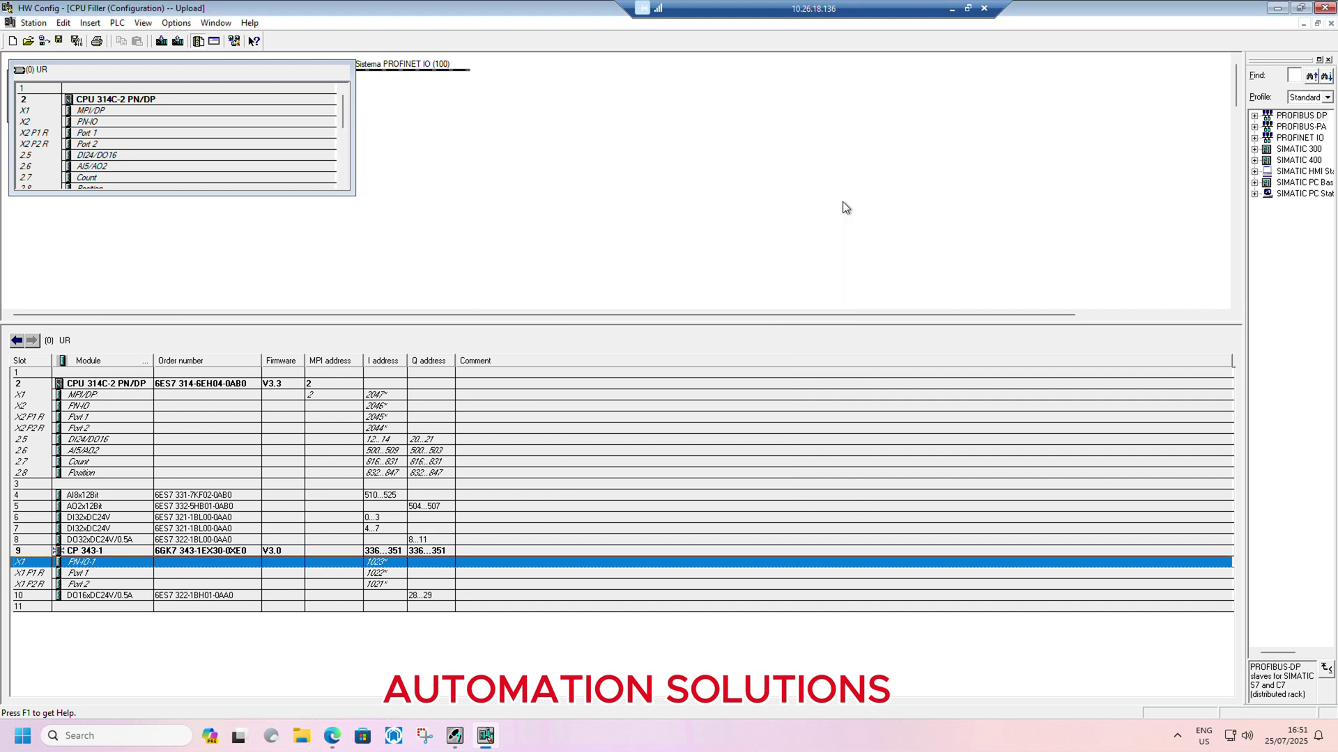
{"action": "left_click", "coordinate": [1324, 7]}
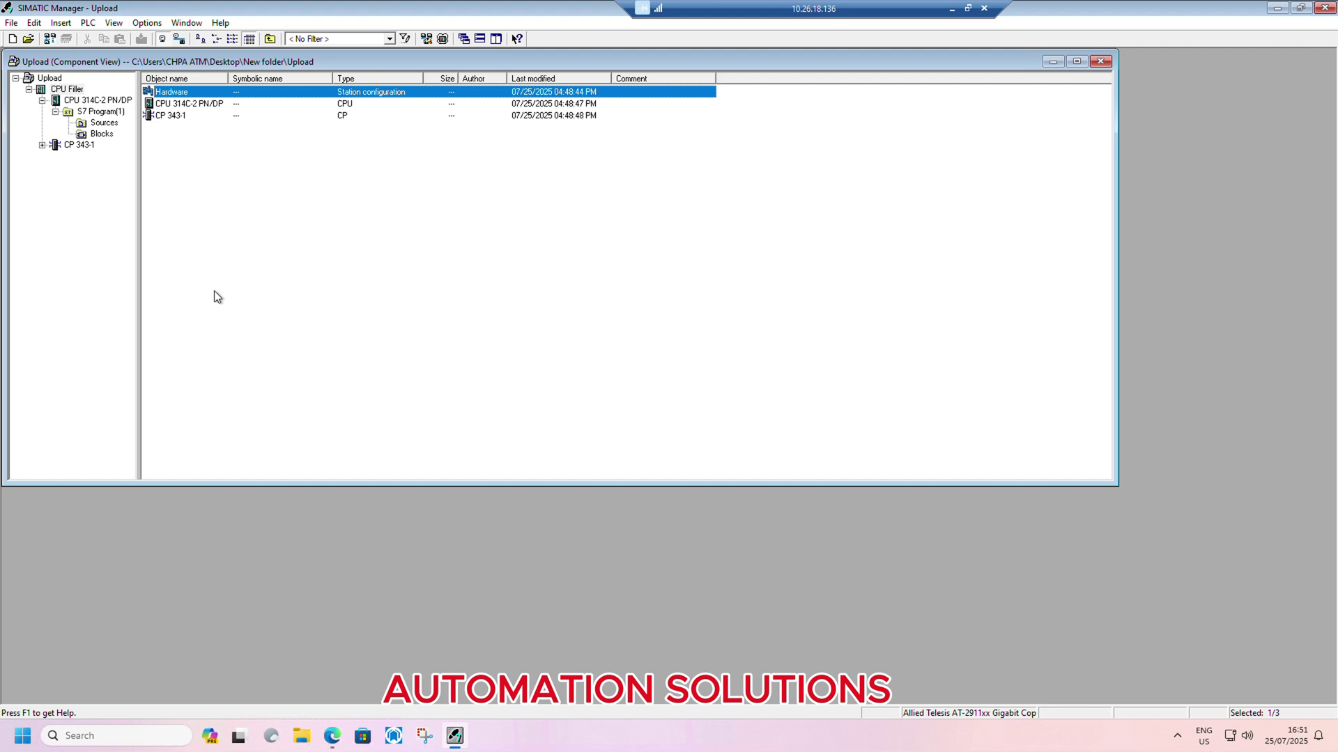
Insert a new S7 Program under the Upload project root and name it Backup.
{"action": "left_click", "coordinate": [53, 80]}
{"action": "right_click", "coordinate": [55, 83]}
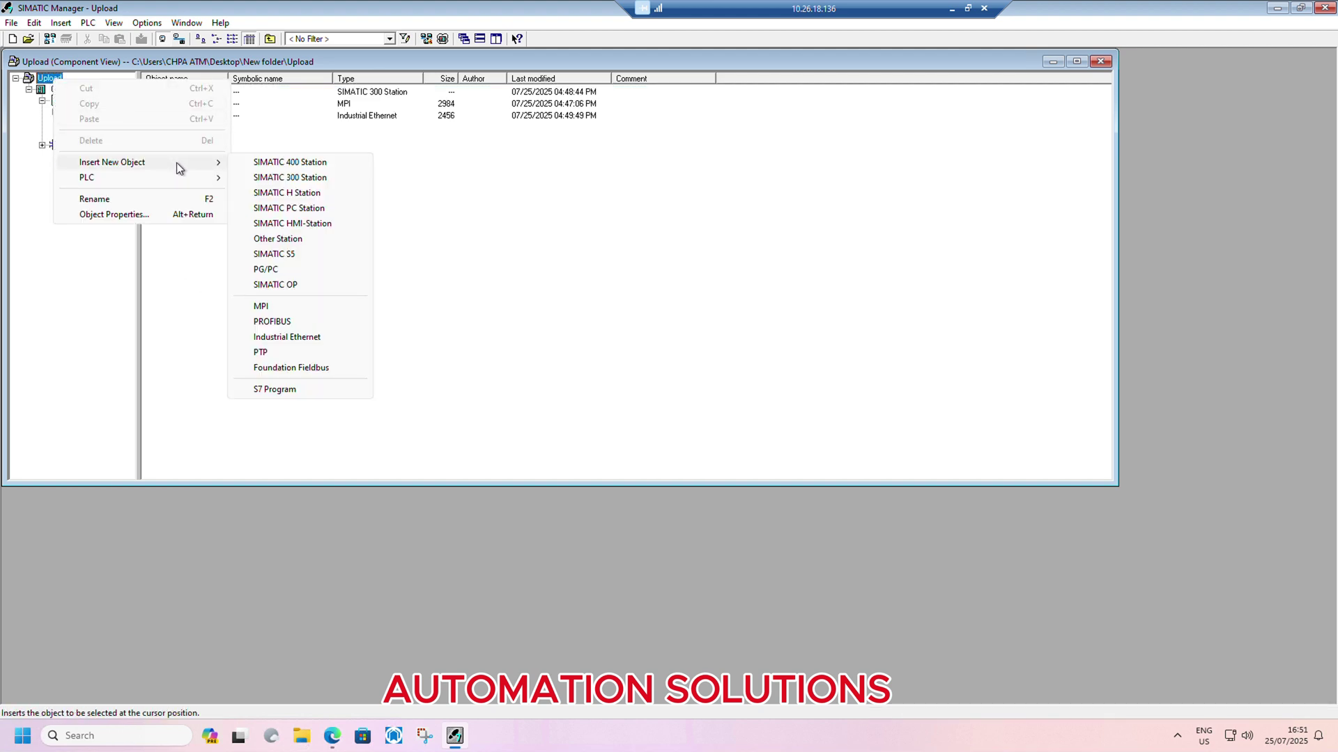
{"action": "left_click", "coordinate": [420, 176]}
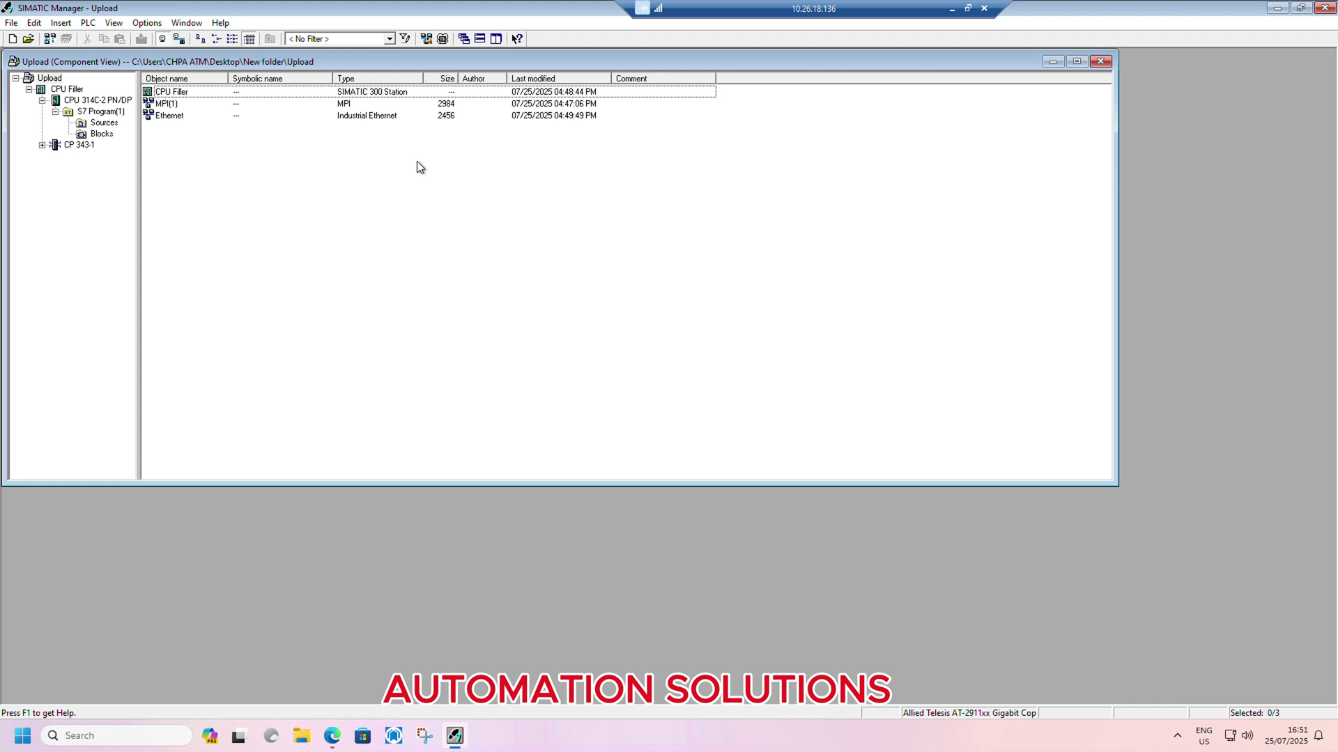
{"action": "right_click", "coordinate": [50, 82]}
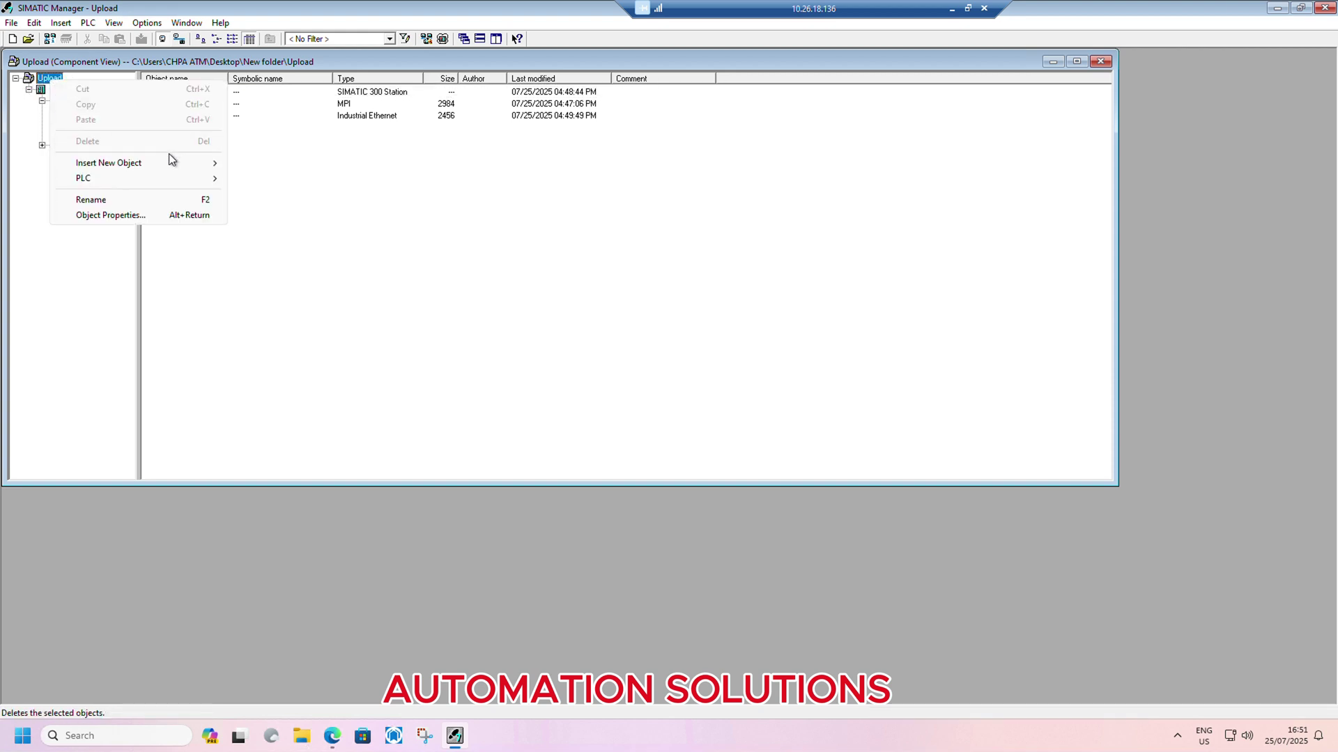
{"action": "mouse_move", "coordinate": [109, 163]}
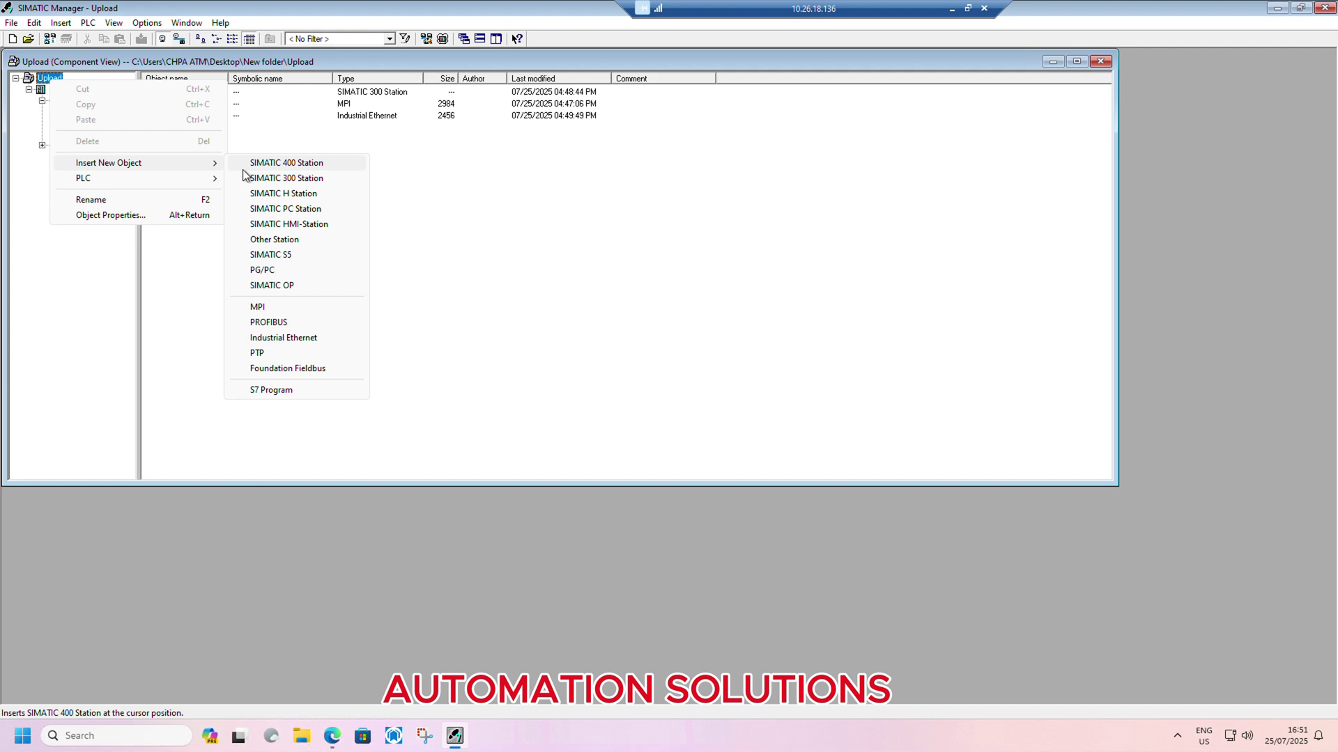
{"action": "left_click", "coordinate": [330, 391]}
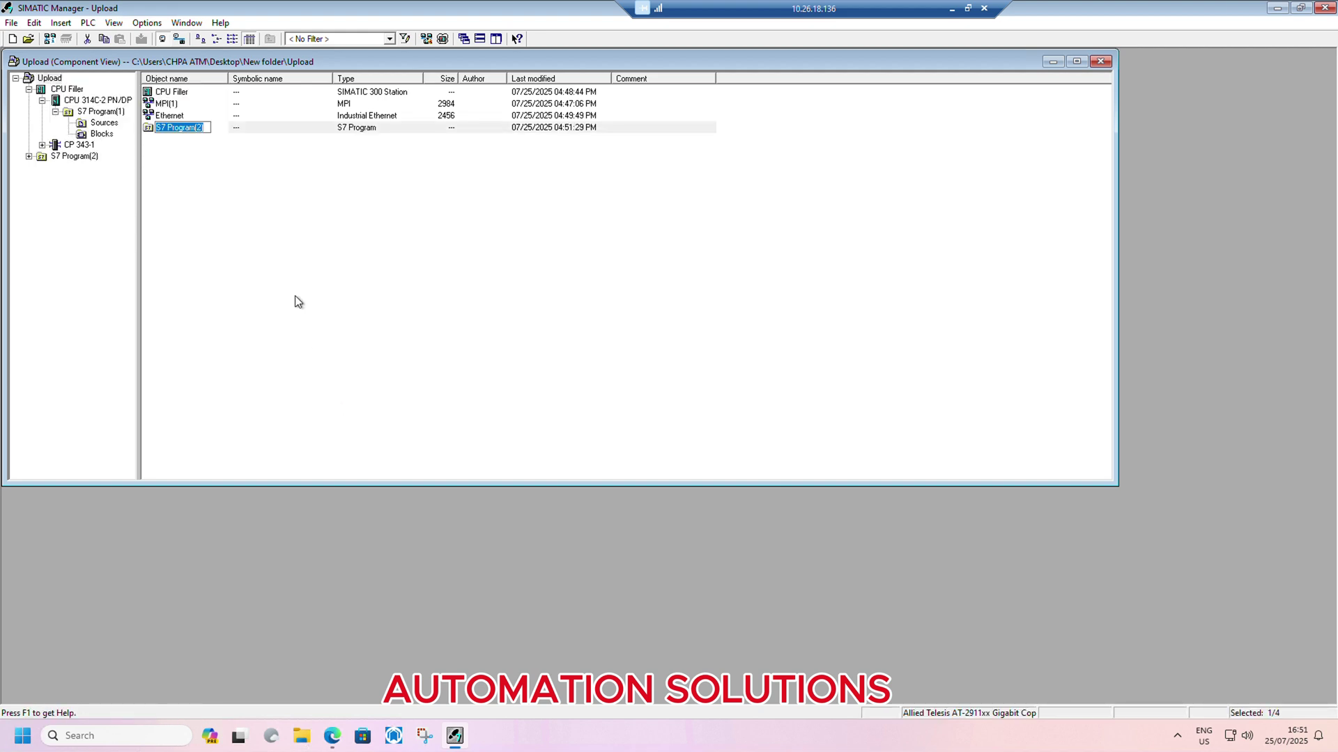
{"action": "type", "text": "B"}
{"action": "type", "text": "acku"}
{"action": "type", "text": "p"}
{"action": "left_click", "coordinate": [289, 273]}
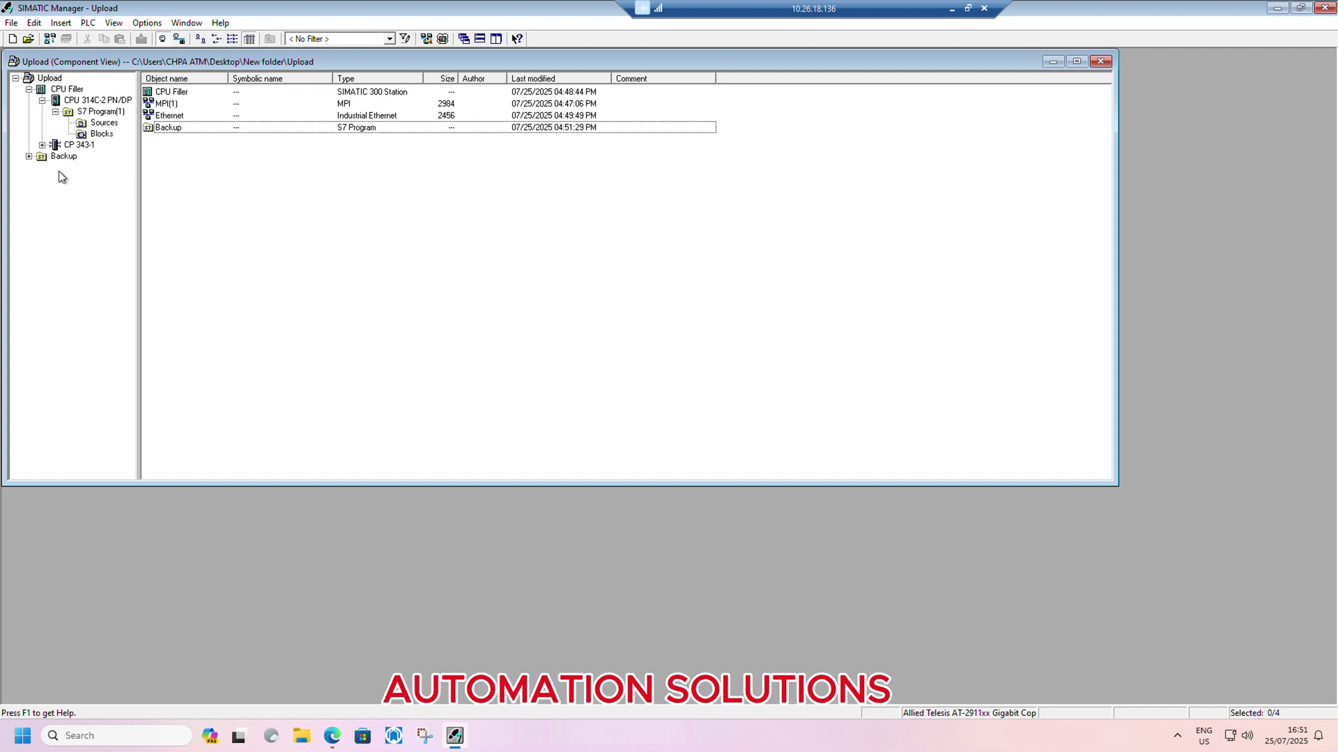
Show the uploaded CPU program's blocks and switch to the CPU's online view.
{"action": "left_click", "coordinate": [109, 137]}
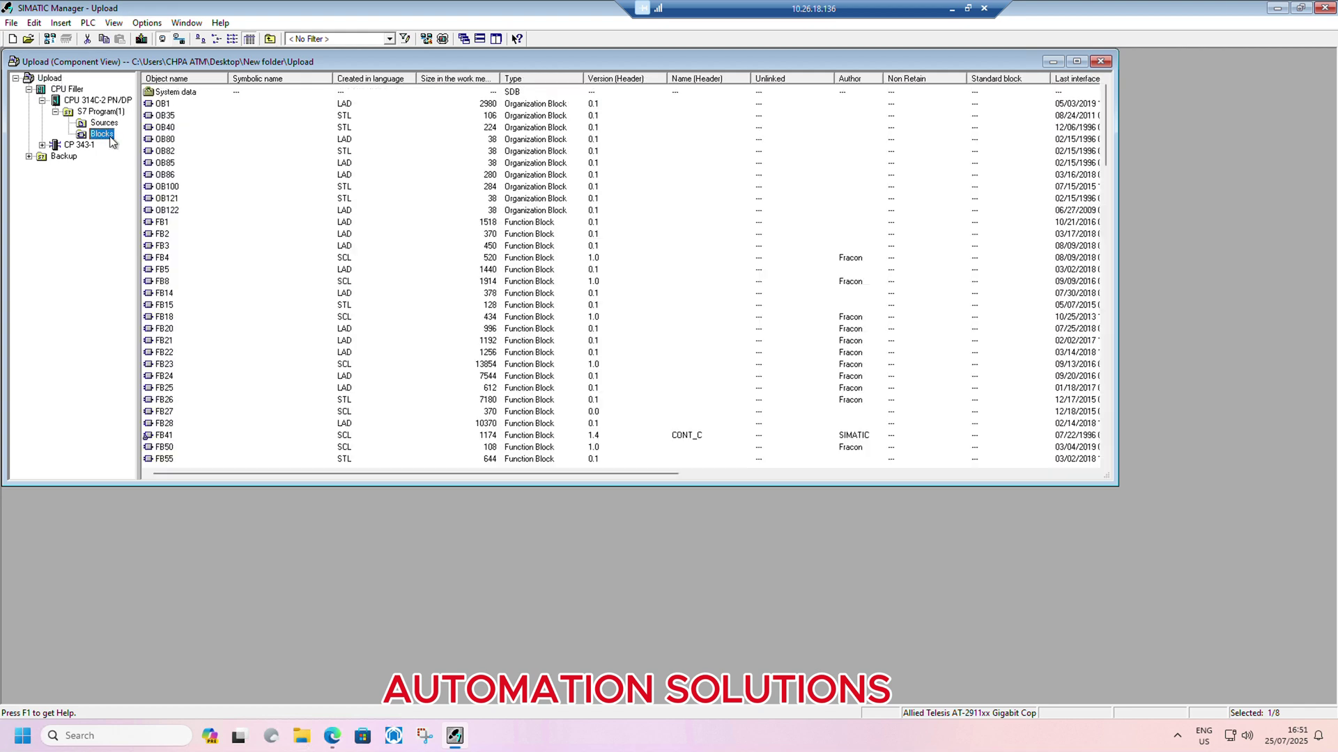
{"action": "left_click", "coordinate": [164, 190]}
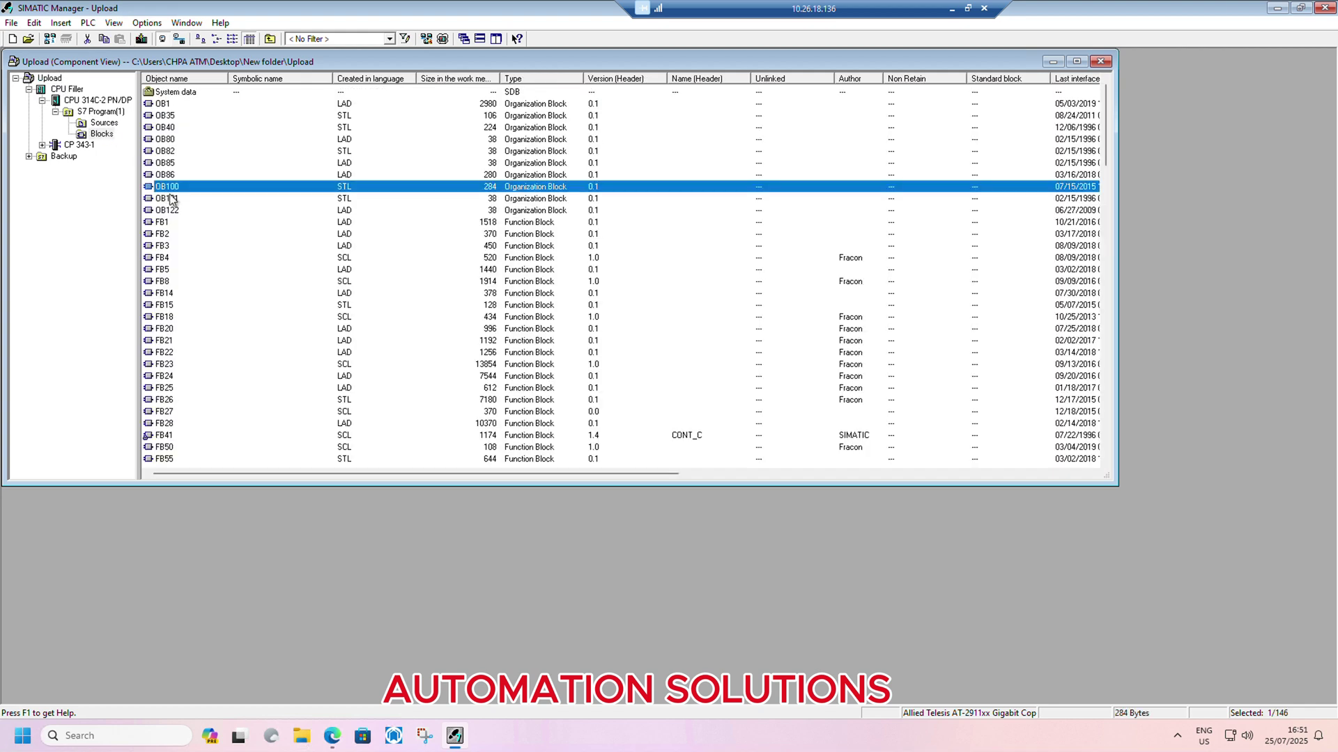
{"action": "left_click", "coordinate": [162, 259]}
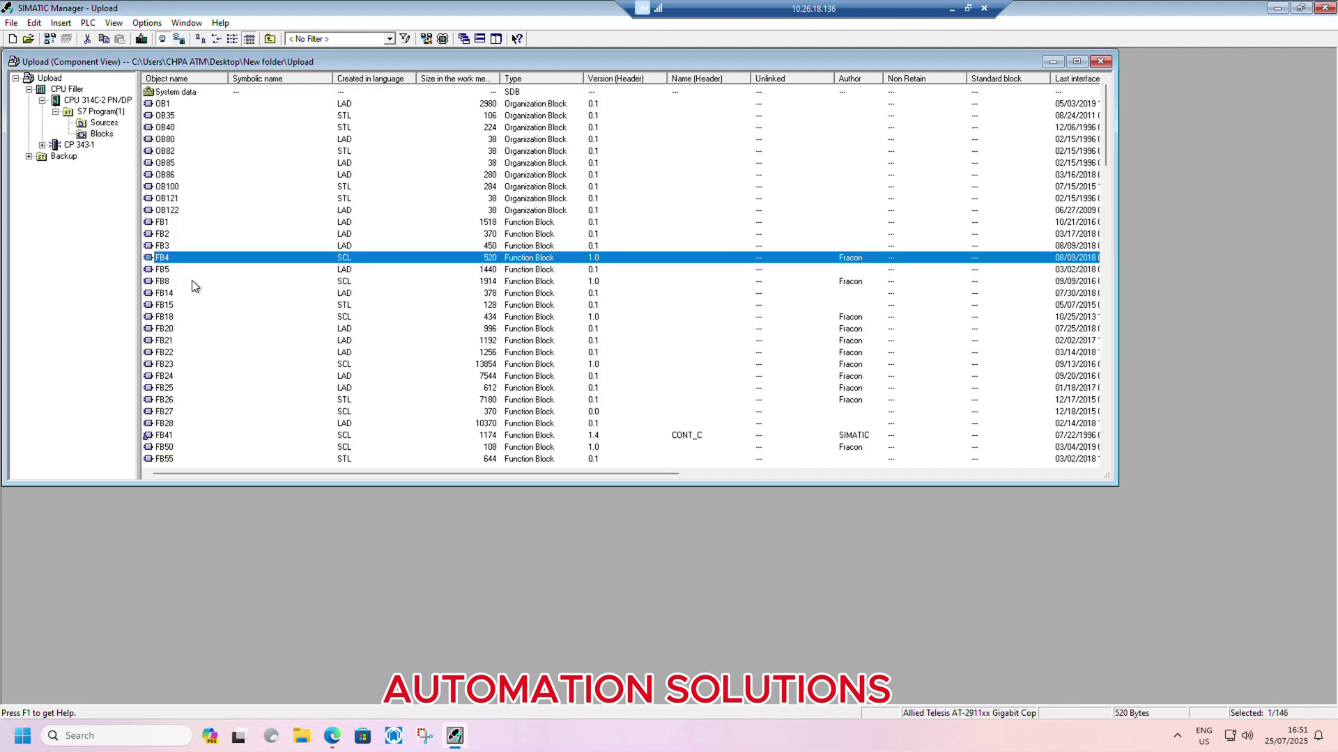
{"action": "left_click", "coordinate": [179, 40]}
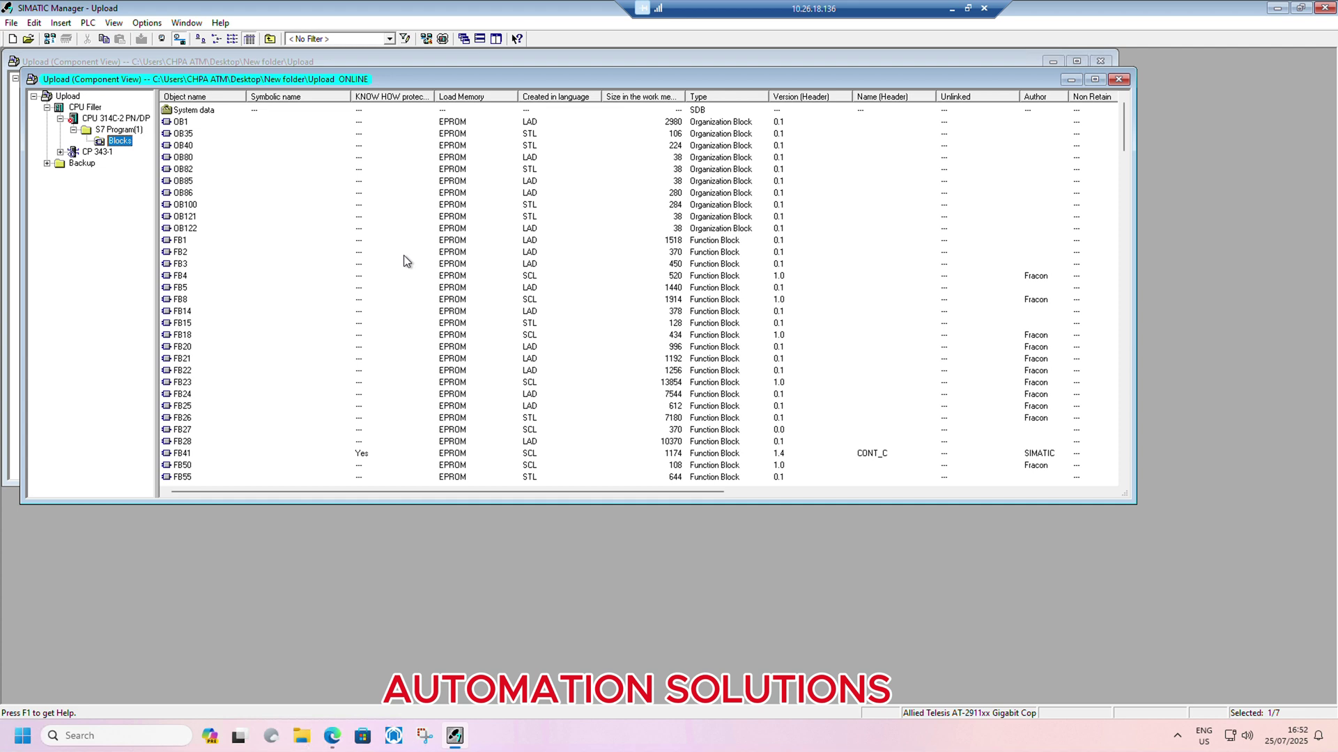
Select and copy all 245 online blocks, then minimize the ONLINE window.
{"action": "left_click", "coordinate": [186, 254]}
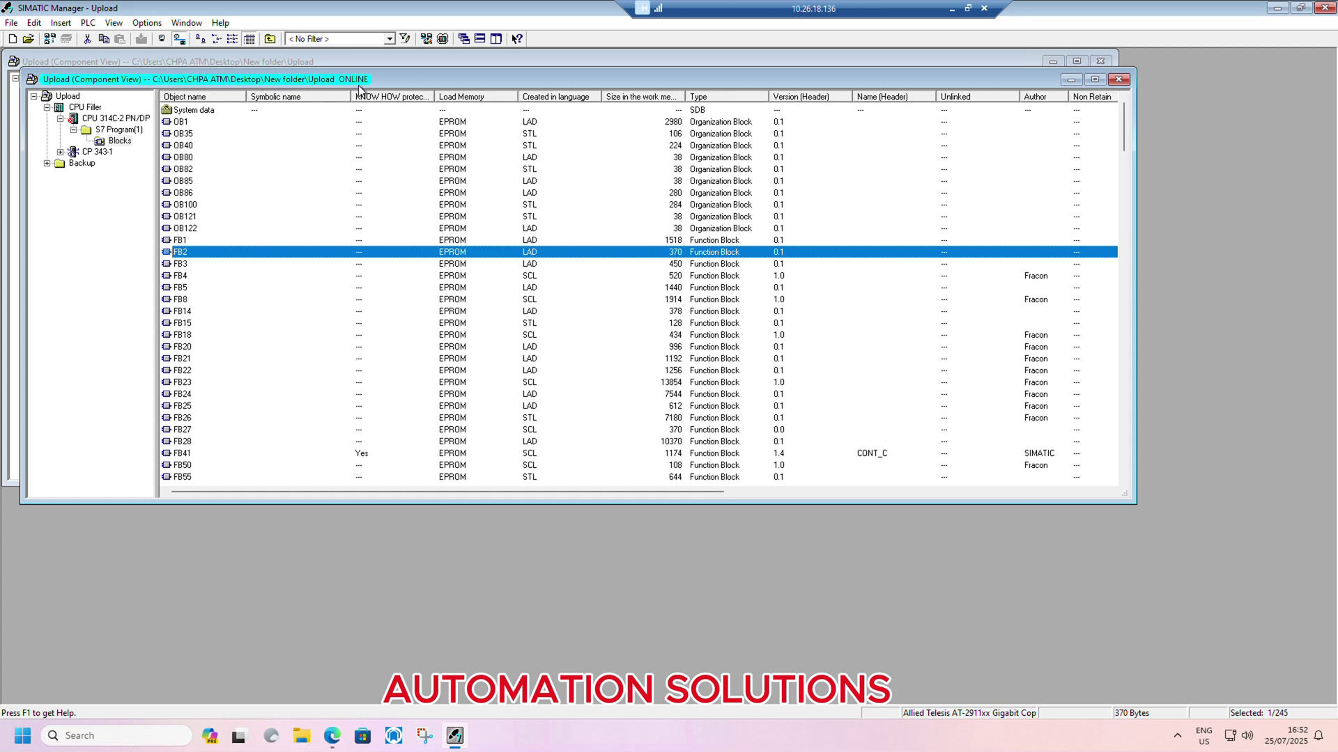
{"action": "key", "text": "Return"}
{"action": "key", "text": "ctrl+a"}
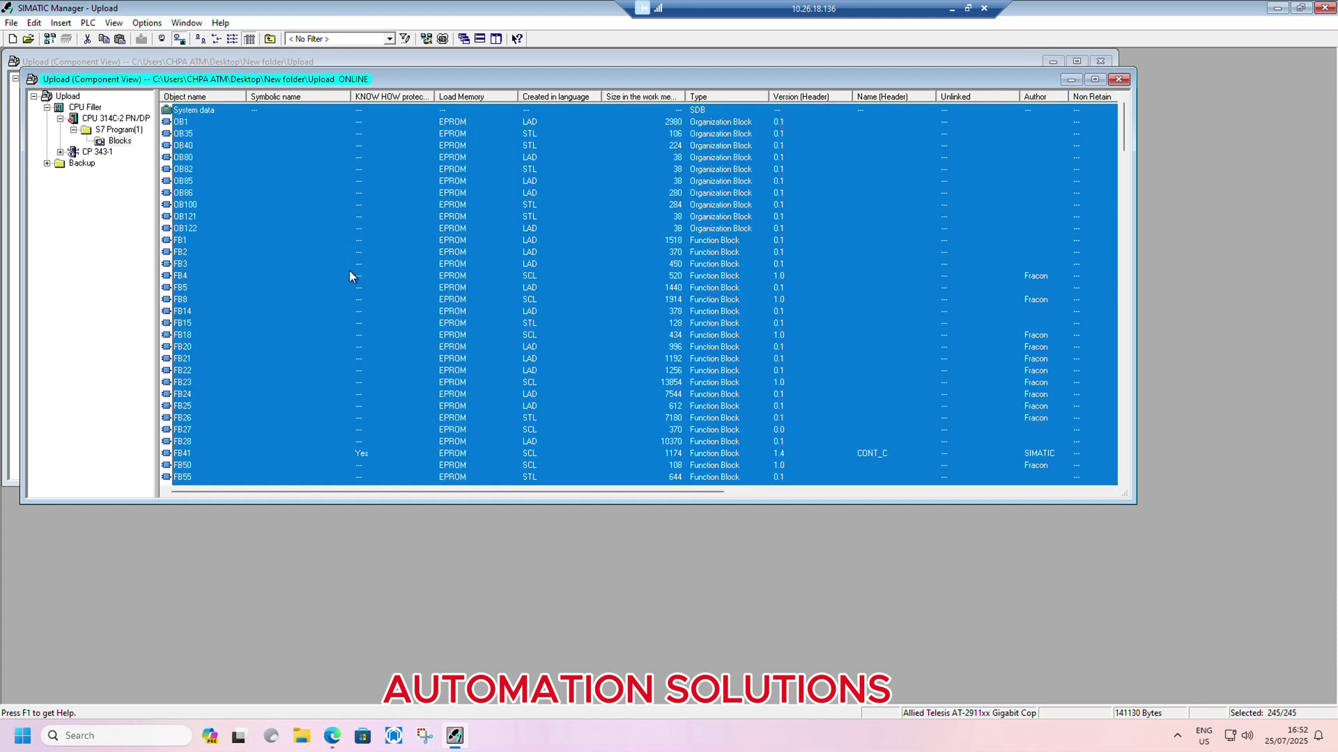
{"action": "left_click", "coordinate": [1069, 80]}
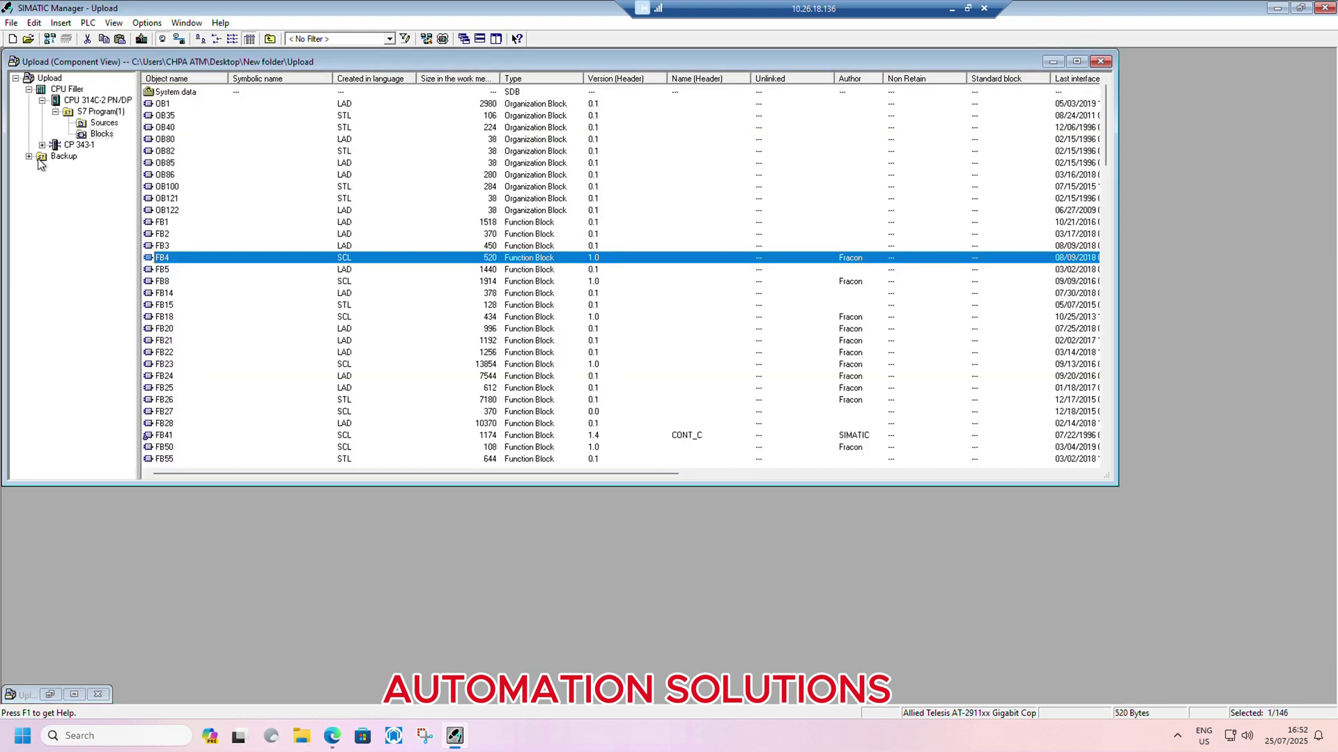
Paste the copied blocks into Backup's Blocks folder, overwriting all existing blocks including OB1.
{"action": "left_click", "coordinate": [29, 156]}
{"action": "left_click", "coordinate": [73, 179]}
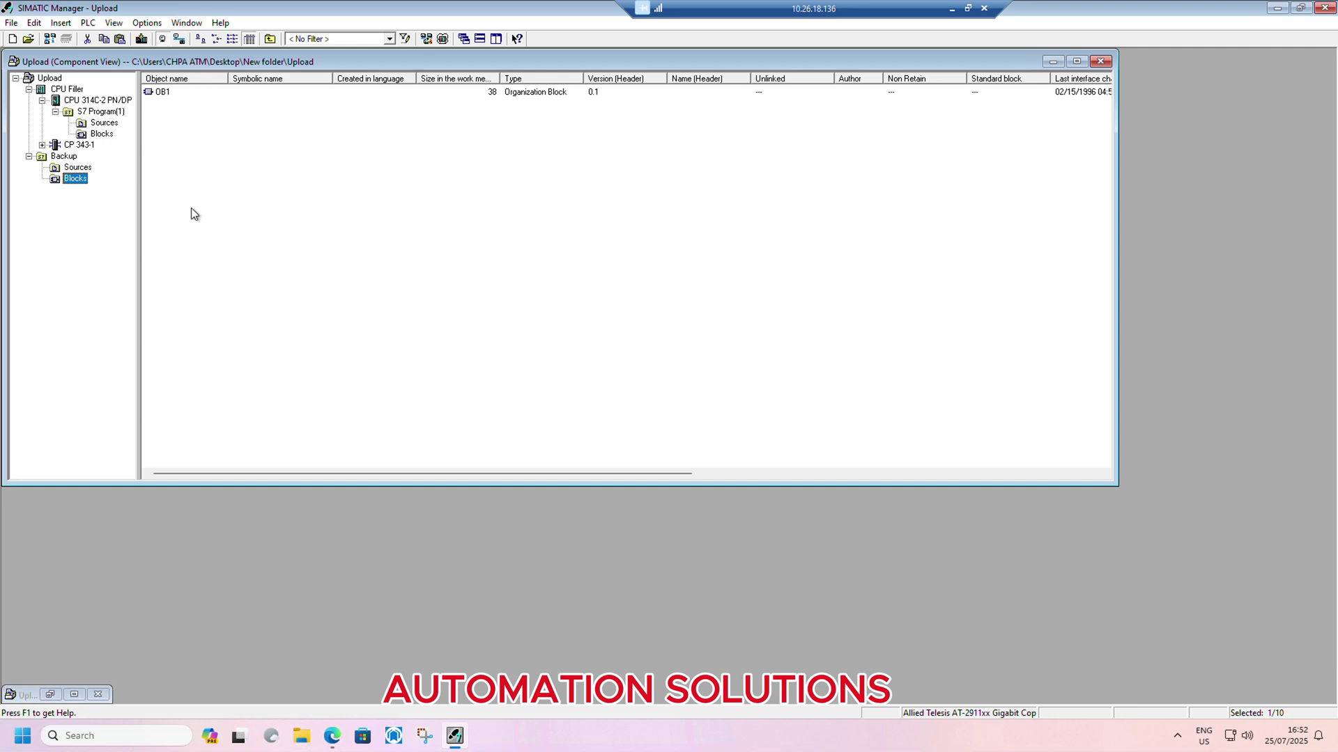
{"action": "right_click", "coordinate": [189, 192]}
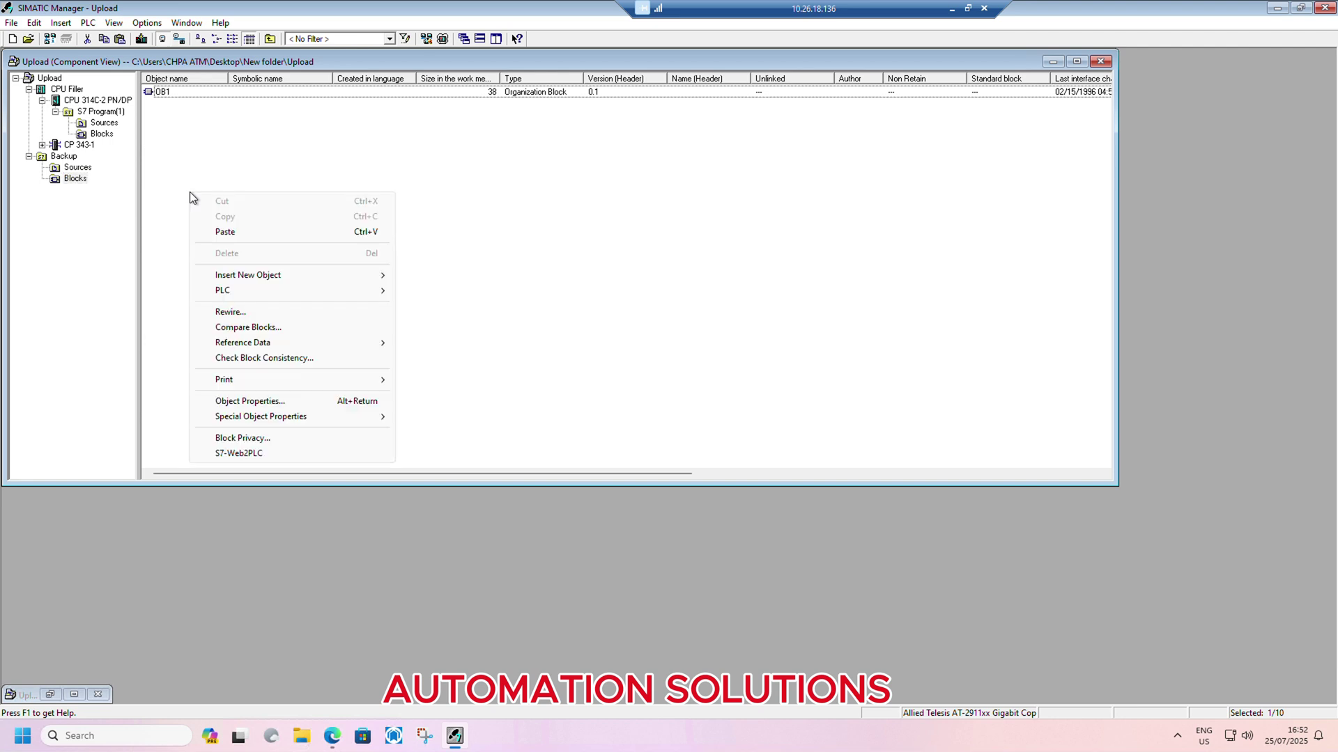
{"action": "left_click", "coordinate": [226, 232]}
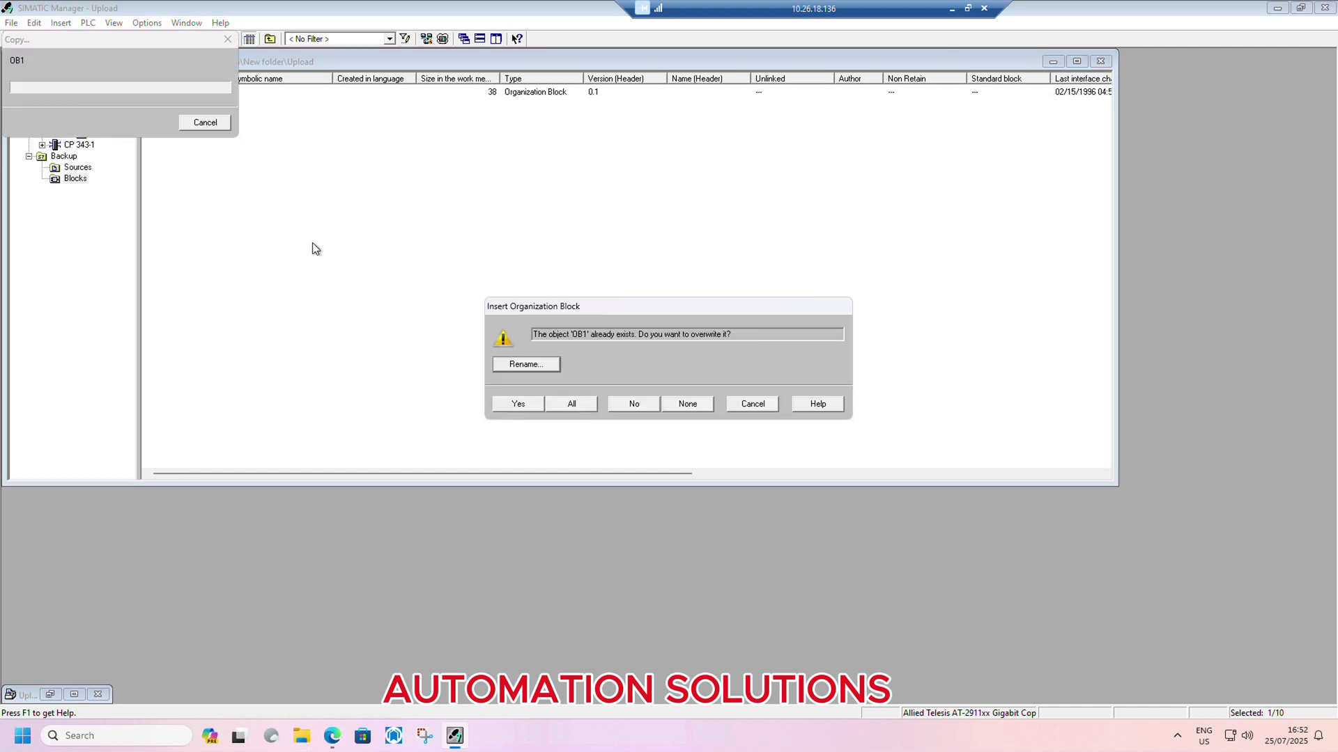
{"action": "left_click", "coordinate": [567, 405]}
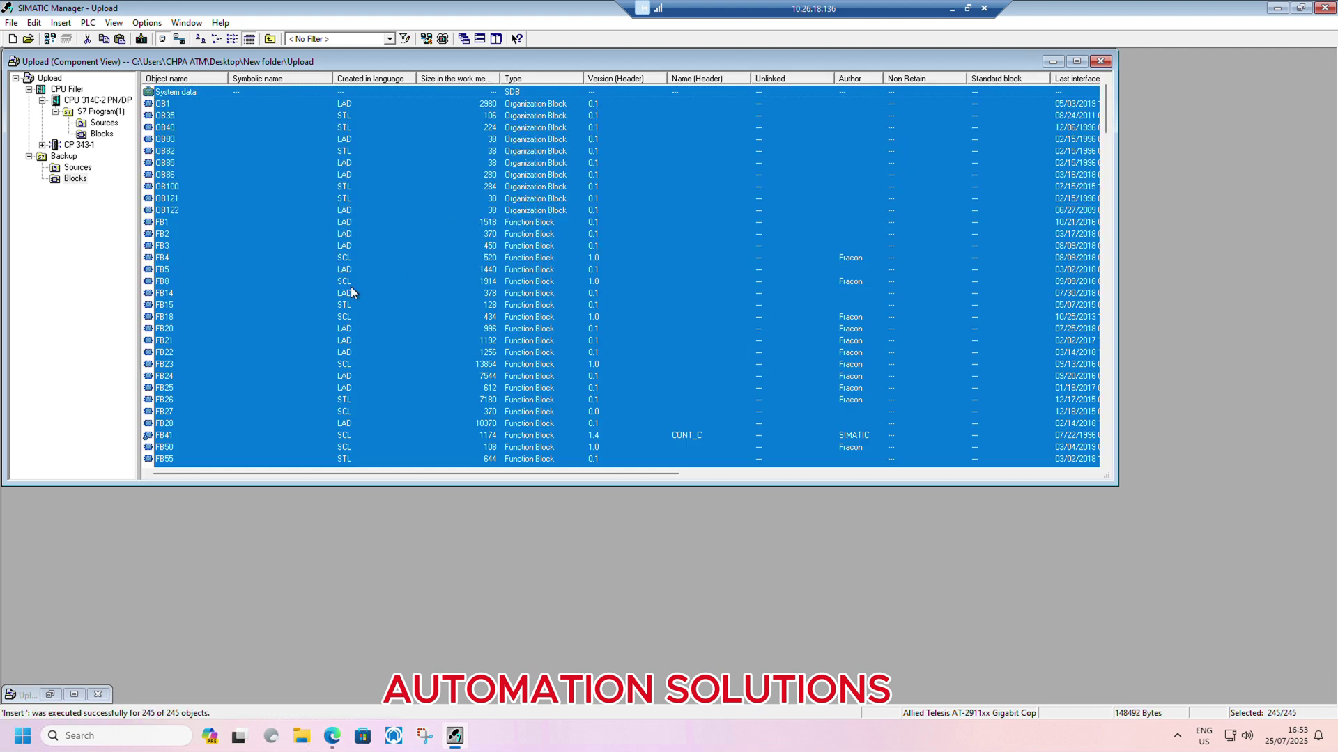
{"action": "scroll", "coordinate": [255, 285], "scroll_direction": "down", "scroll_amount": 3}
{"action": "scroll", "coordinate": [255, 285], "scroll_direction": "down", "scroll_amount": 4}
{"action": "scroll", "coordinate": [257, 284], "scroll_direction": "down", "scroll_amount": 4}
{"action": "scroll", "coordinate": [257, 282], "scroll_direction": "down", "scroll_amount": 4}
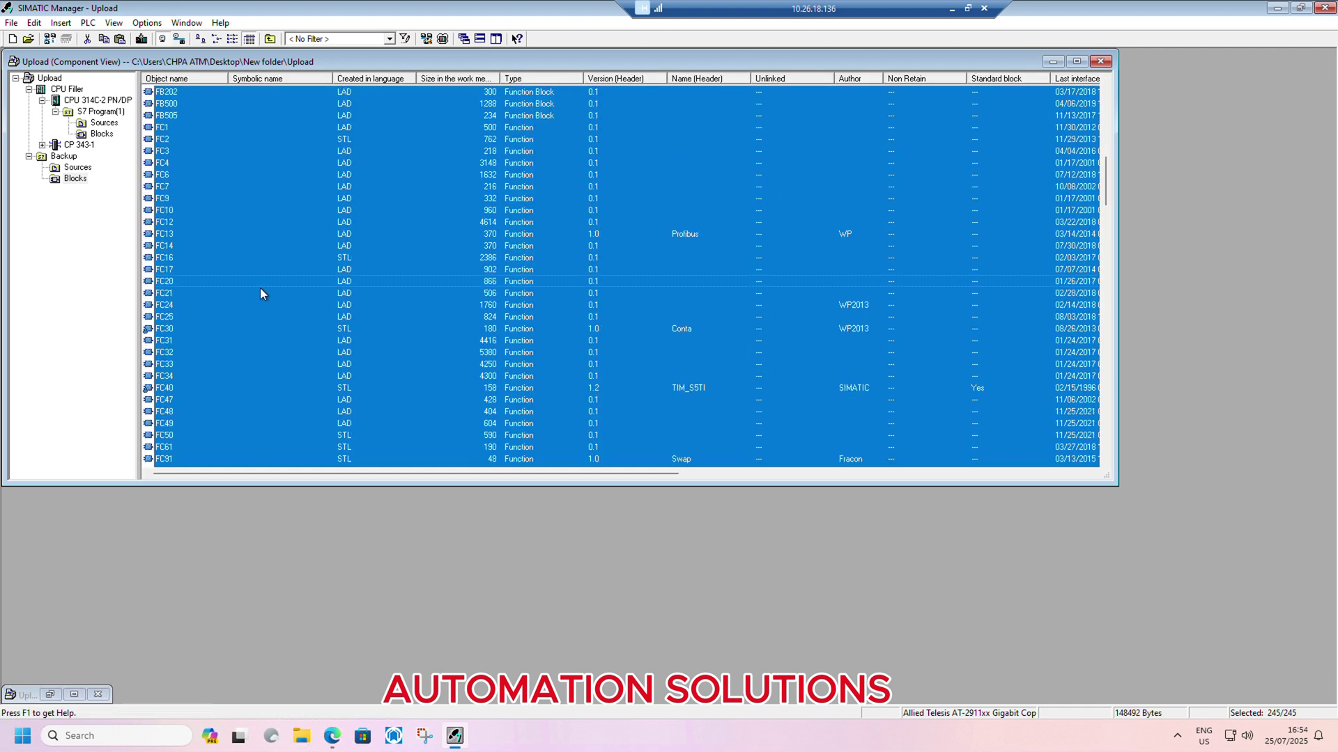
{"action": "scroll", "coordinate": [261, 288], "scroll_direction": "down", "scroll_amount": 7}
Browse Backup's pasted blocks, selecting DB1 and OB122 along the way.
{"action": "left_click", "coordinate": [262, 283]}
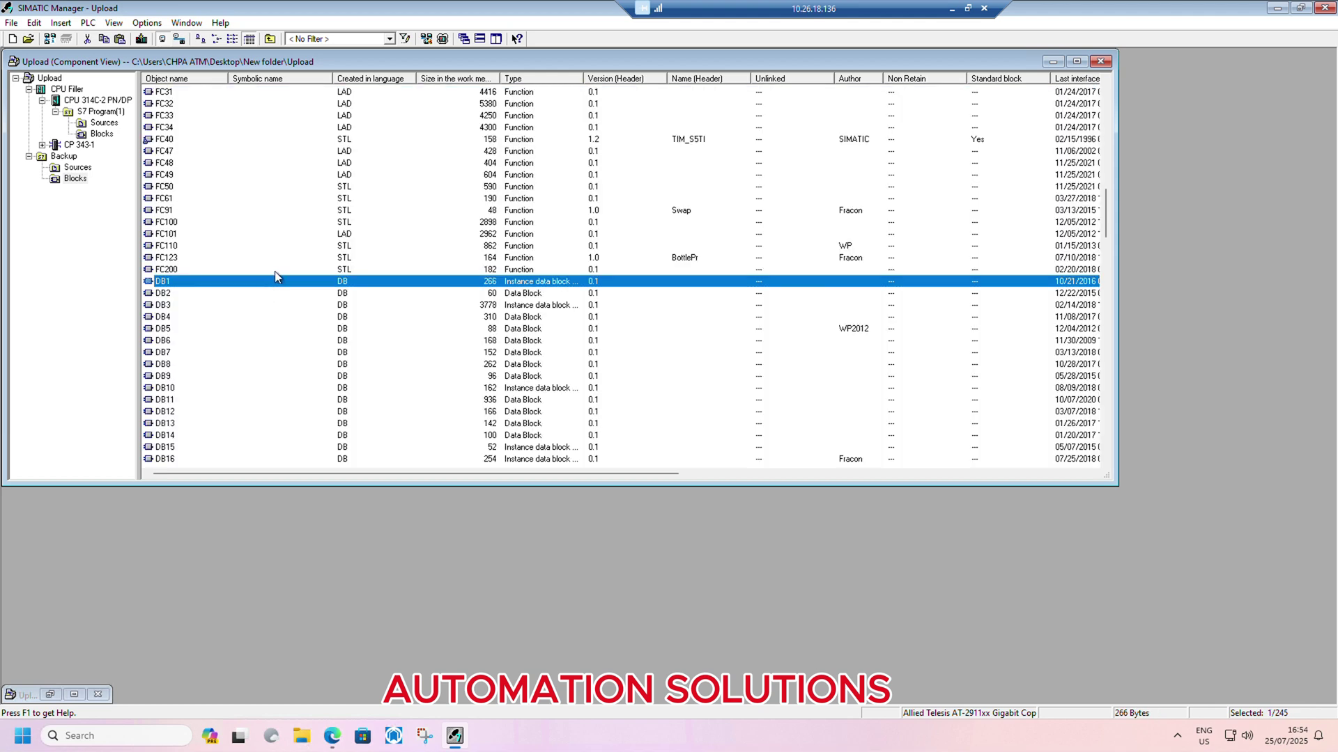
{"action": "scroll", "coordinate": [275, 271], "scroll_direction": "down", "scroll_amount": 7}
{"action": "scroll", "coordinate": [275, 268], "scroll_direction": "down", "scroll_amount": 7}
{"action": "scroll", "coordinate": [275, 268], "scroll_direction": "down", "scroll_amount": 7}
{"action": "scroll", "coordinate": [274, 268], "scroll_direction": "down", "scroll_amount": 7}
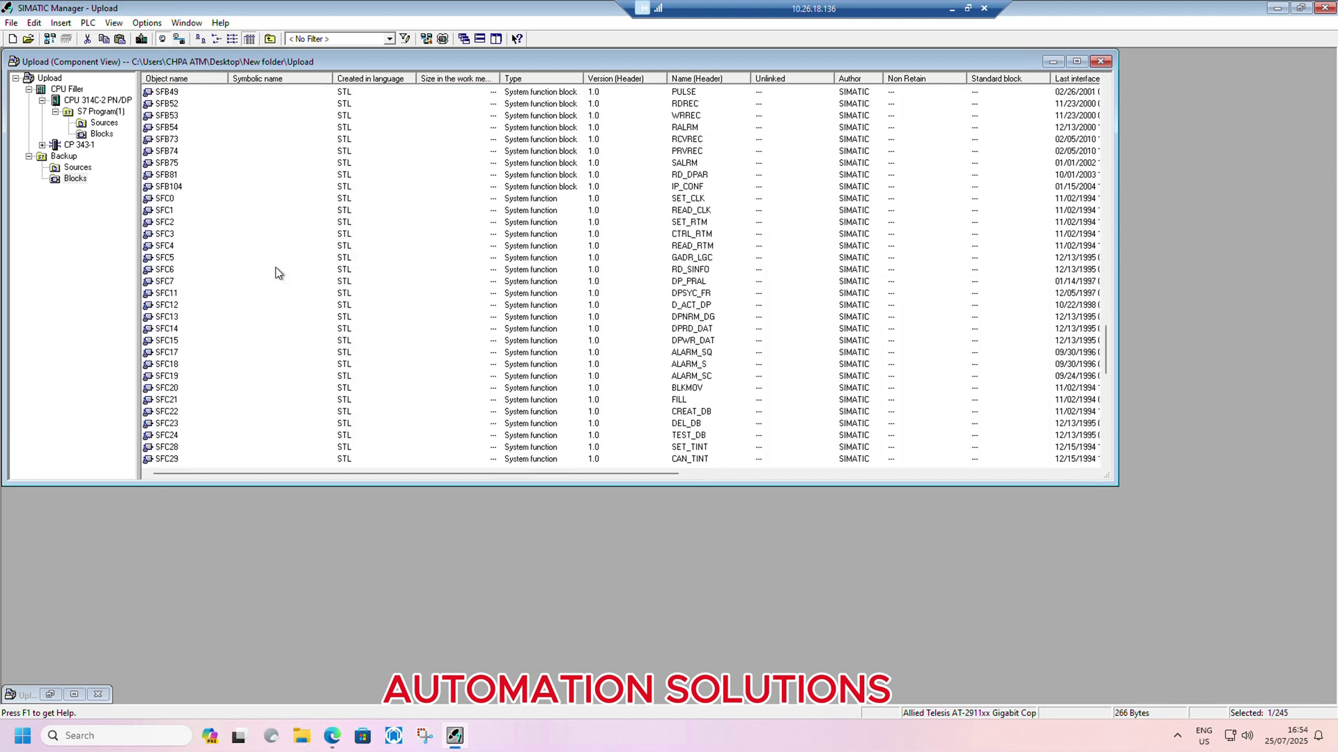
{"action": "scroll", "coordinate": [275, 268], "scroll_direction": "down", "scroll_amount": 5}
{"action": "scroll", "coordinate": [275, 268], "scroll_direction": "down", "scroll_amount": 5}
{"action": "scroll", "coordinate": [275, 268], "scroll_direction": "down", "scroll_amount": 5}
{"action": "scroll", "coordinate": [275, 268], "scroll_direction": "down", "scroll_amount": 5}
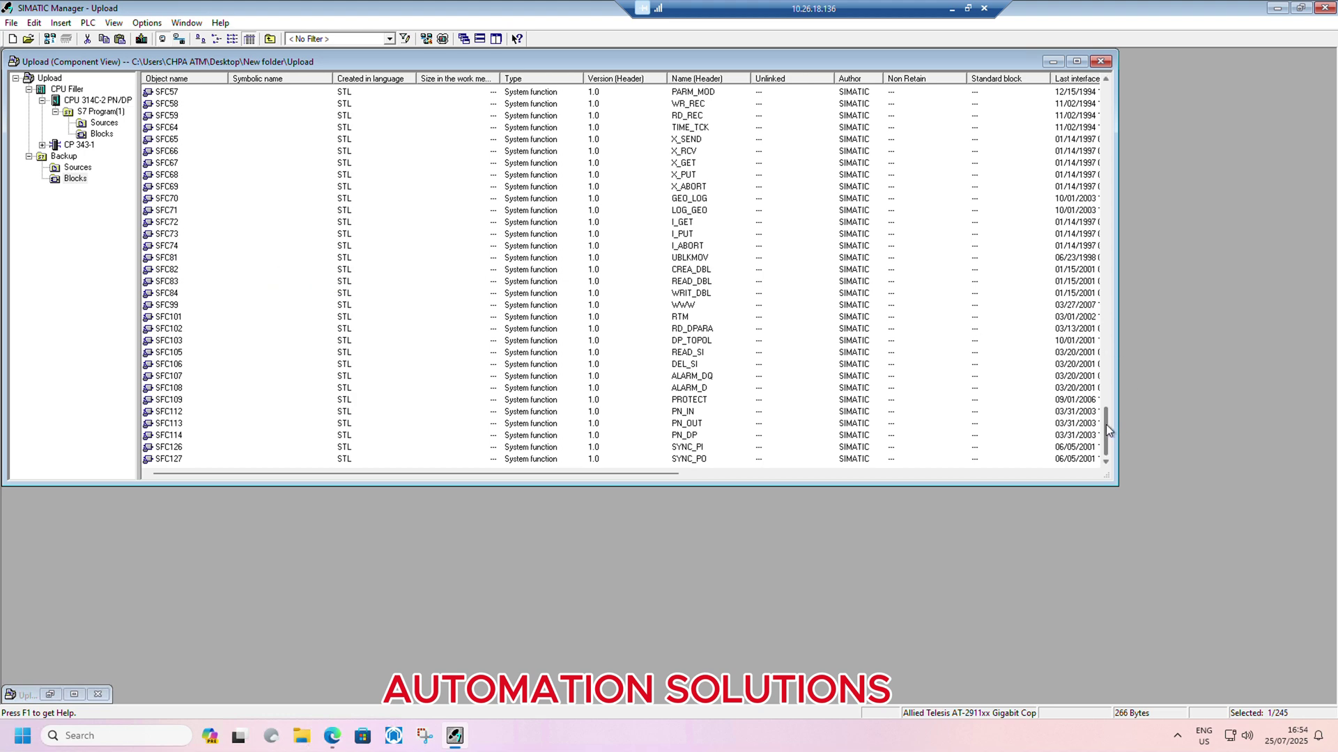
{"action": "left_click_drag", "start_coordinate": [1105, 425], "coordinate": [1121, 96]}
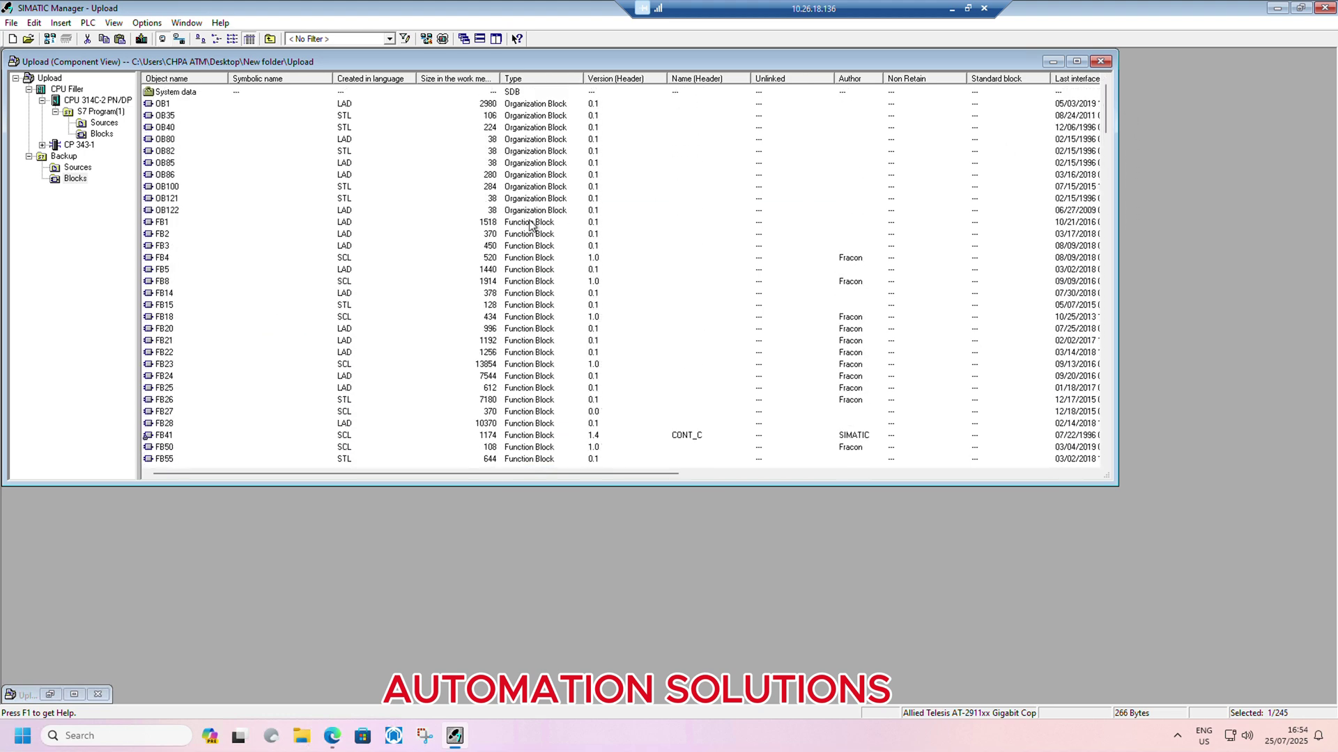
{"action": "left_click", "coordinate": [179, 212]}
{"action": "scroll", "coordinate": [258, 275], "scroll_direction": "down", "scroll_amount": 5}
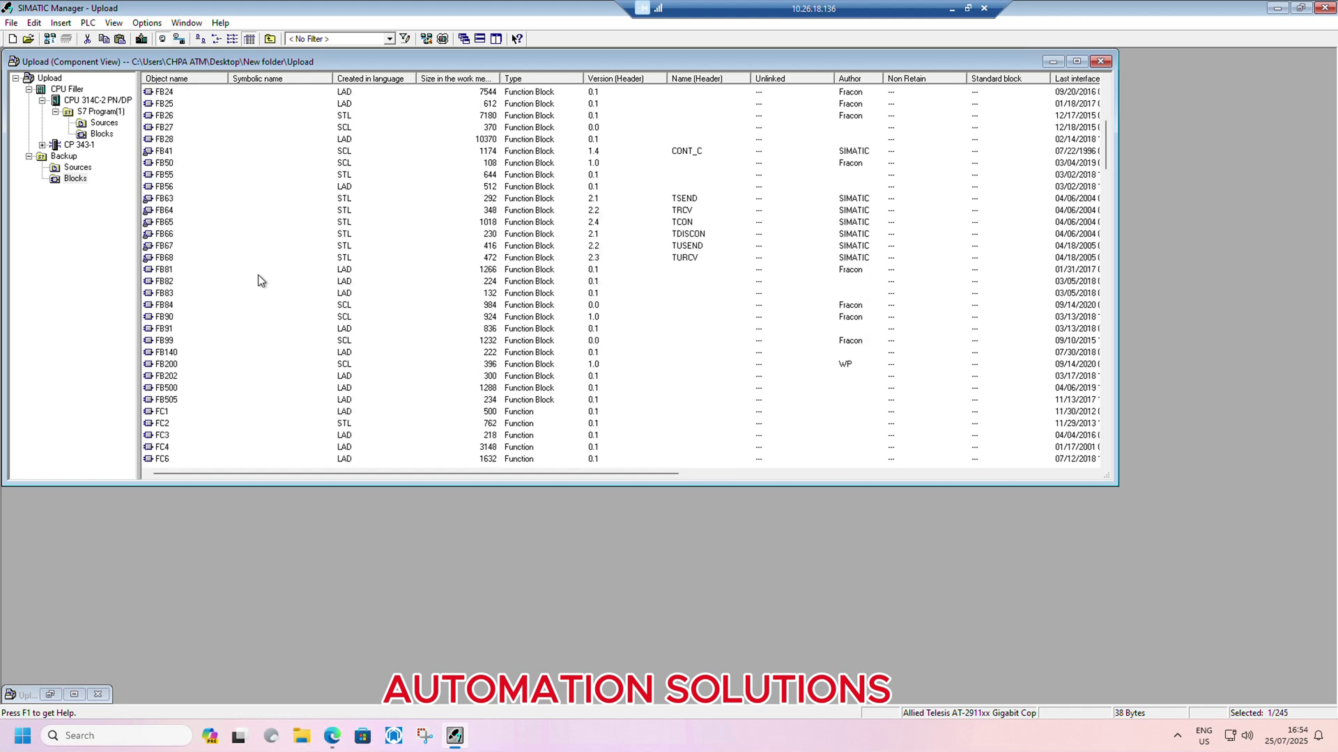
{"action": "scroll", "coordinate": [258, 275], "scroll_direction": "down", "scroll_amount": 5}
{"action": "scroll", "coordinate": [258, 275], "scroll_direction": "down", "scroll_amount": 5}
{"action": "scroll", "coordinate": [259, 274], "scroll_direction": "down", "scroll_amount": 5}
{"action": "scroll", "coordinate": [259, 280], "scroll_direction": "down", "scroll_amount": 4}
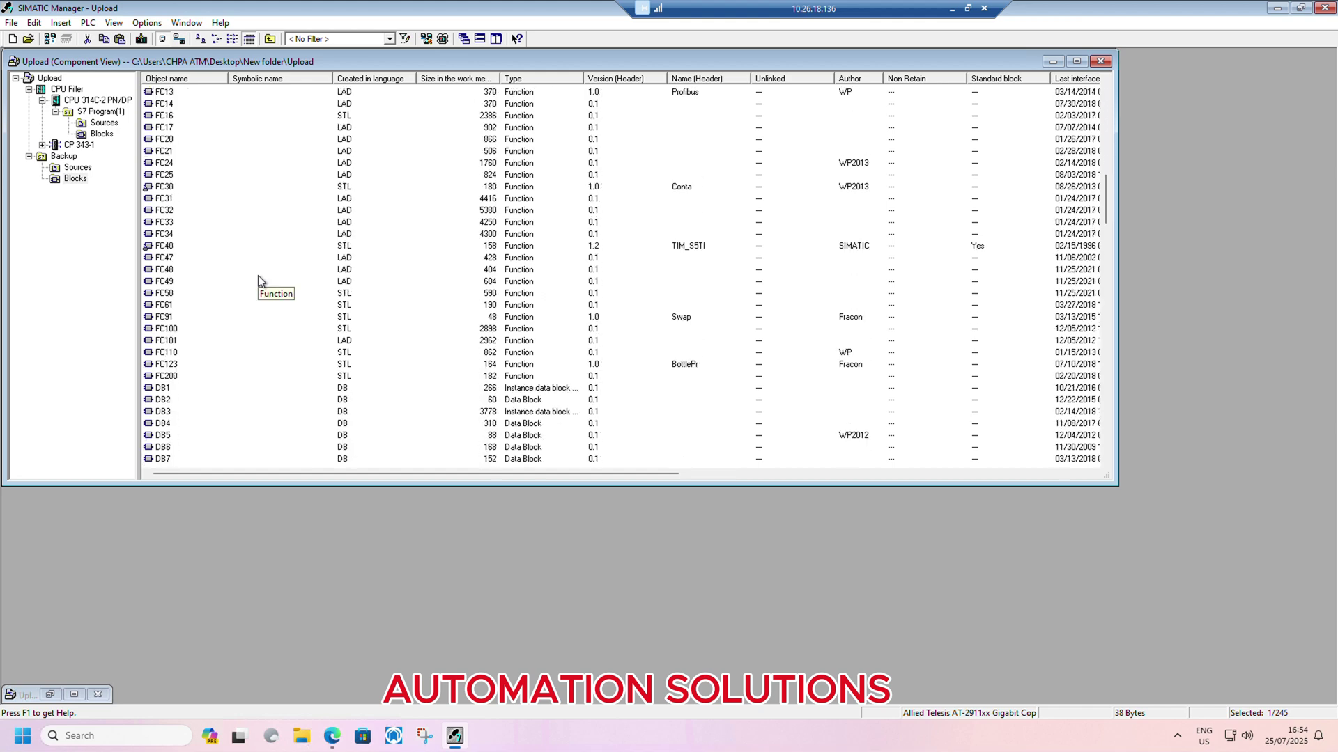
{"action": "scroll", "coordinate": [258, 281], "scroll_direction": "down", "scroll_amount": 3}
{"action": "scroll", "coordinate": [259, 281], "scroll_direction": "down", "scroll_amount": 3}
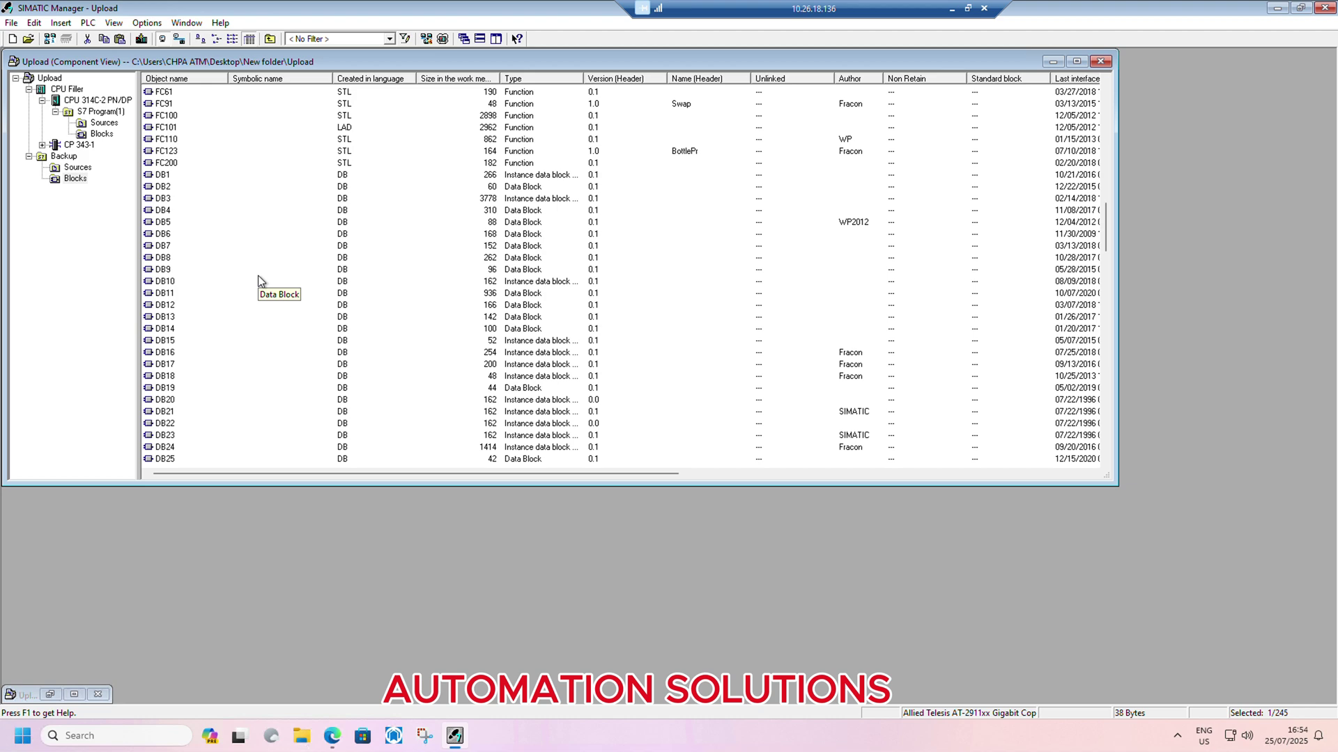
{"action": "scroll", "coordinate": [258, 275], "scroll_direction": "up", "scroll_amount": 3}
{"action": "scroll", "coordinate": [258, 275], "scroll_direction": "up", "scroll_amount": 4}
{"action": "scroll", "coordinate": [258, 275], "scroll_direction": "up", "scroll_amount": 4}
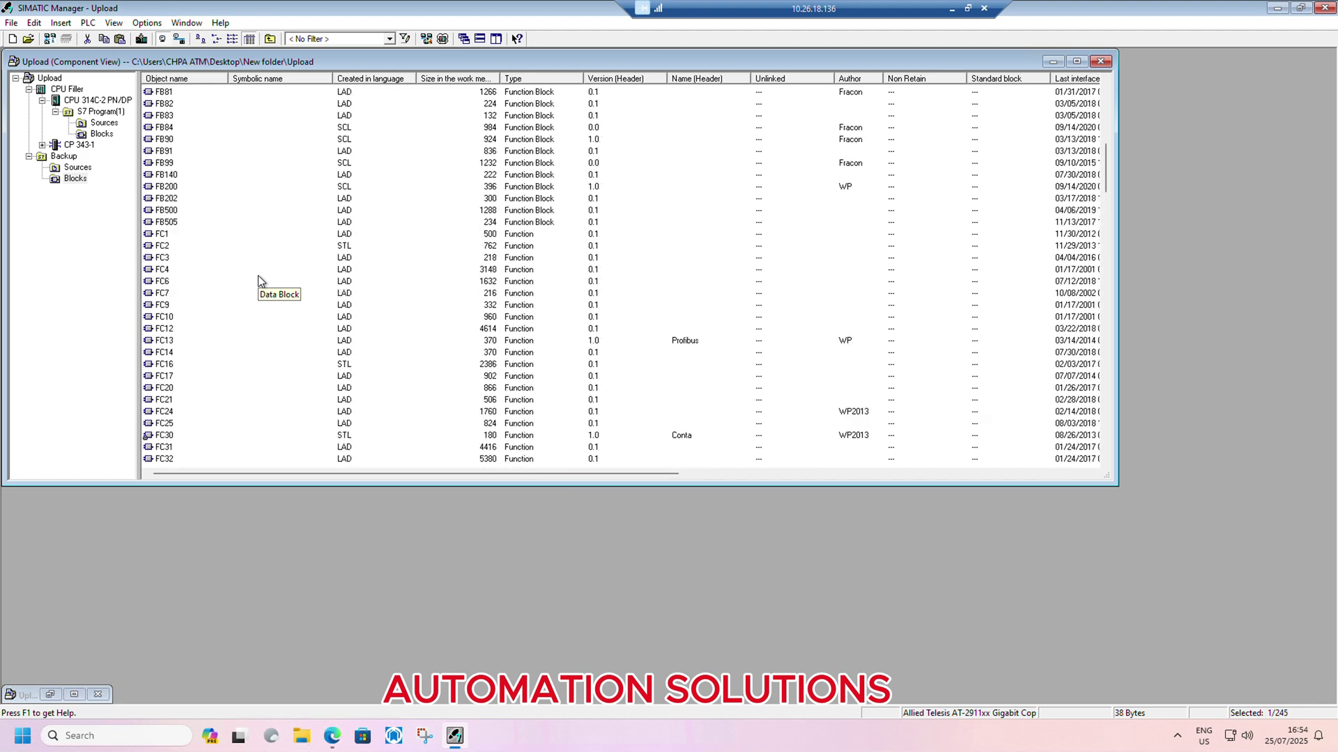
{"action": "scroll", "coordinate": [258, 275], "scroll_direction": "up", "scroll_amount": 3}
Open FC2 from Backup, dismiss the parameter-name and symbol notices, and read its STL networks.
{"action": "double_click", "coordinate": [163, 246]}
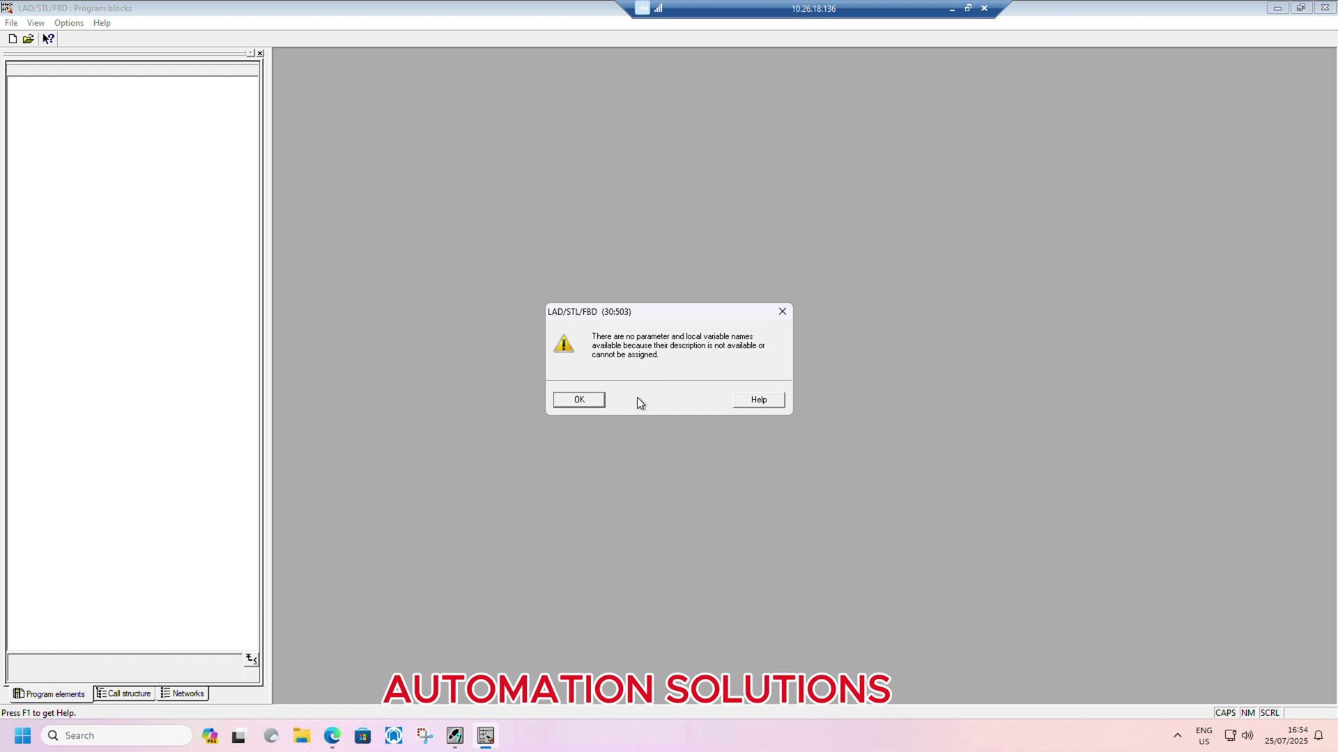
{"action": "left_click", "coordinate": [587, 401]}
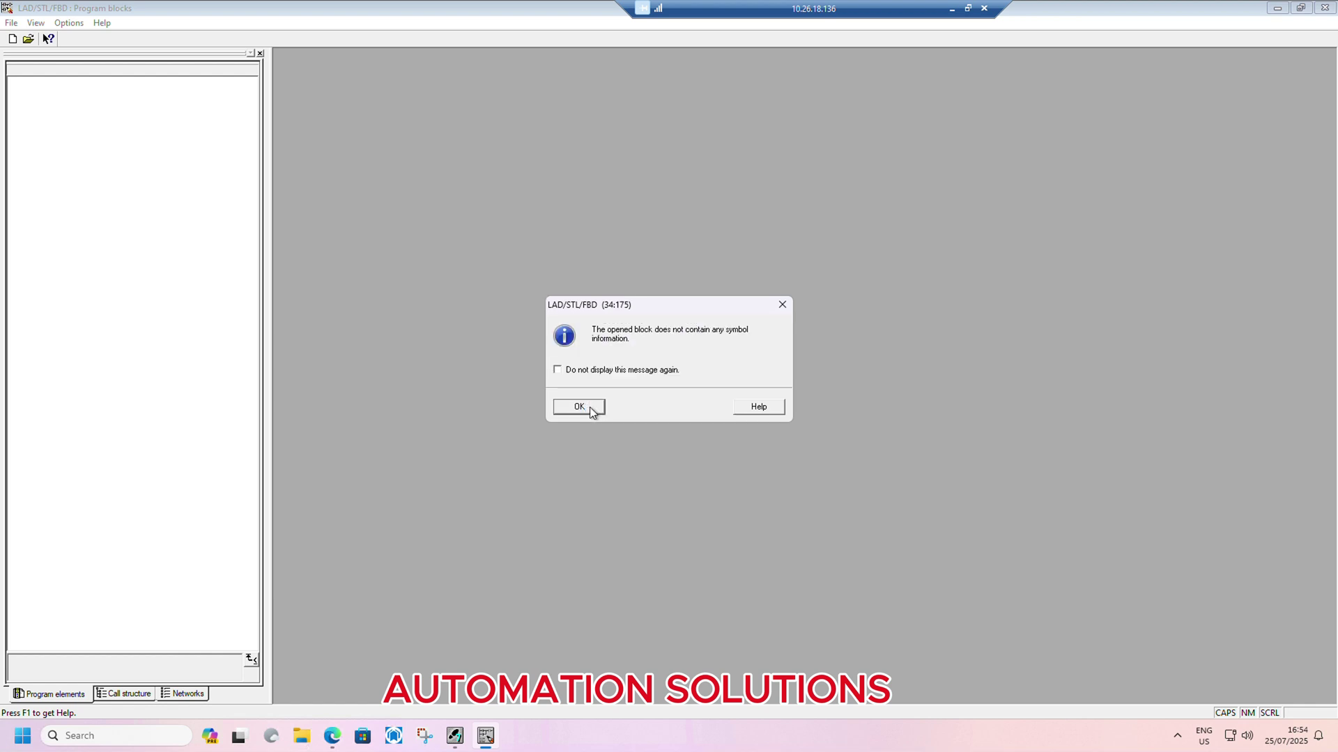
{"action": "left_click", "coordinate": [590, 407]}
{"action": "scroll", "coordinate": [590, 403], "scroll_direction": "down", "scroll_amount": 3}
{"action": "scroll", "coordinate": [587, 393], "scroll_direction": "down", "scroll_amount": 7}
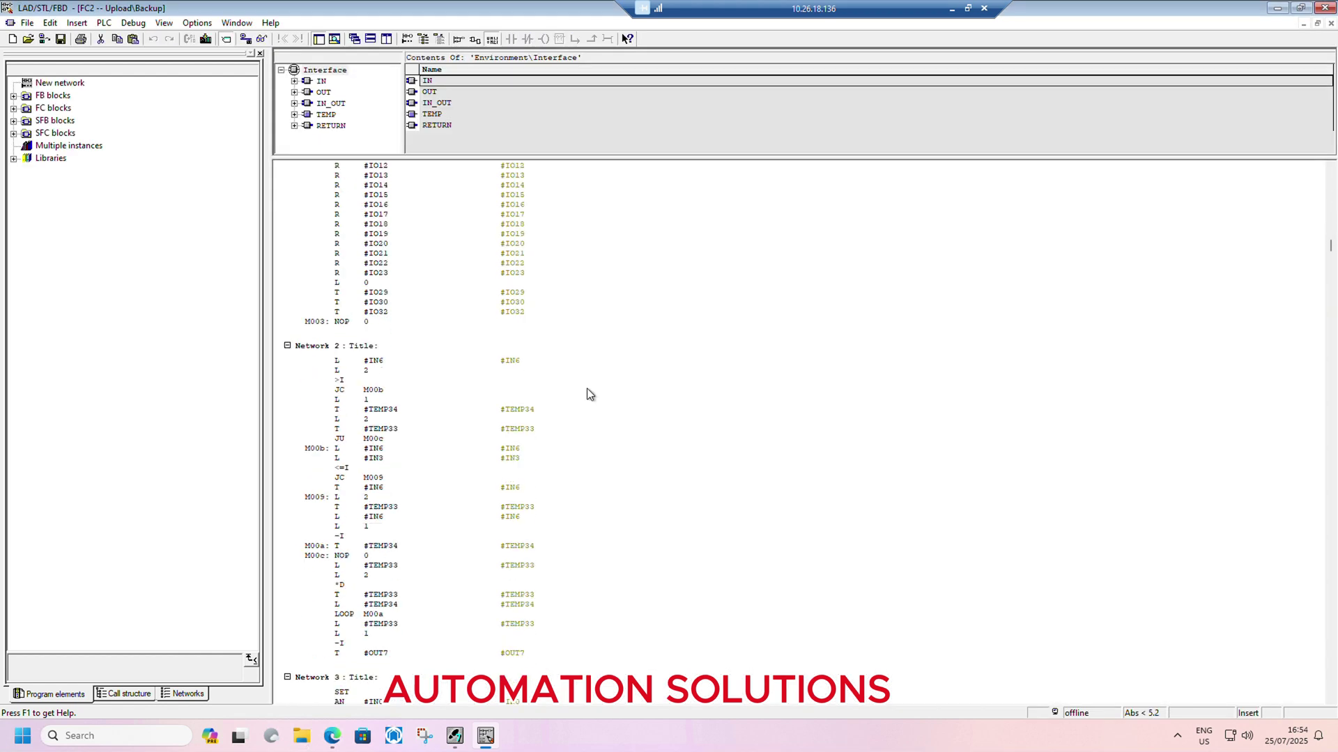
{"action": "scroll", "coordinate": [586, 394], "scroll_direction": "down", "scroll_amount": 8}
{"action": "scroll", "coordinate": [586, 395], "scroll_direction": "down", "scroll_amount": 6}
{"action": "scroll", "coordinate": [586, 395], "scroll_direction": "down", "scroll_amount": 3}
{"action": "scroll", "coordinate": [586, 393], "scroll_direction": "down", "scroll_amount": 8}
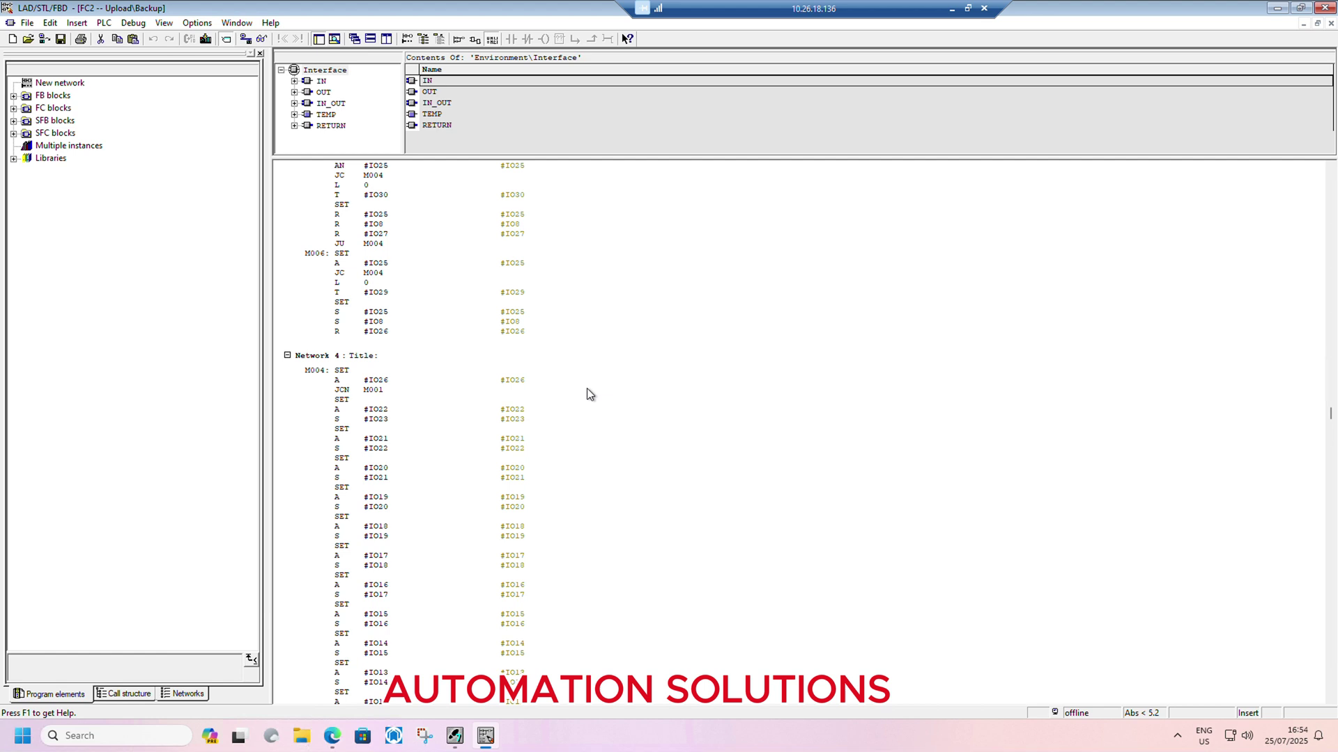
{"action": "scroll", "coordinate": [587, 394], "scroll_direction": "down", "scroll_amount": 7}
{"action": "scroll", "coordinate": [586, 394], "scroll_direction": "down", "scroll_amount": 7}
{"action": "scroll", "coordinate": [587, 395], "scroll_direction": "down", "scroll_amount": 3}
{"action": "scroll", "coordinate": [584, 392], "scroll_direction": "down", "scroll_amount": 6}
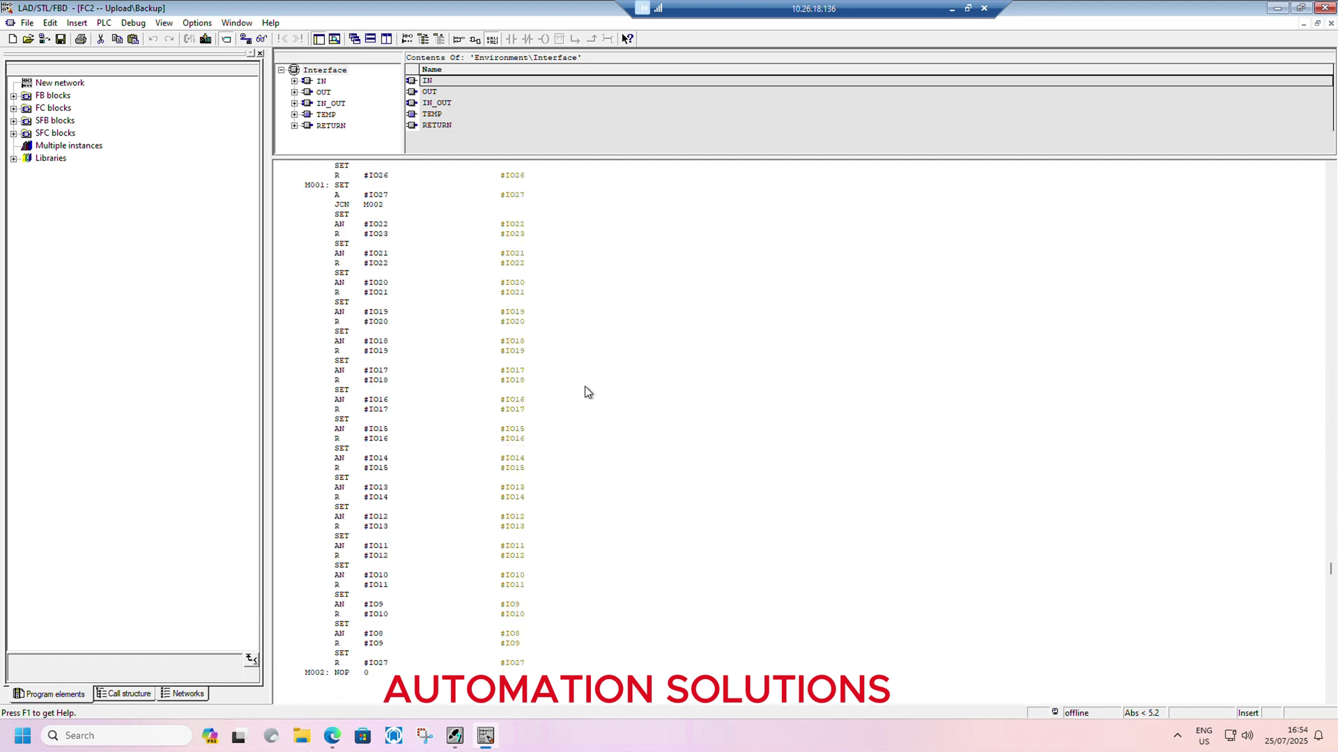
{"action": "scroll", "coordinate": [584, 392], "scroll_direction": "down", "scroll_amount": 7}
Start monitoring FC2 and point its online connection at the CPU Filler station, 172.20.176.247.
{"action": "left_click", "coordinate": [263, 39]}
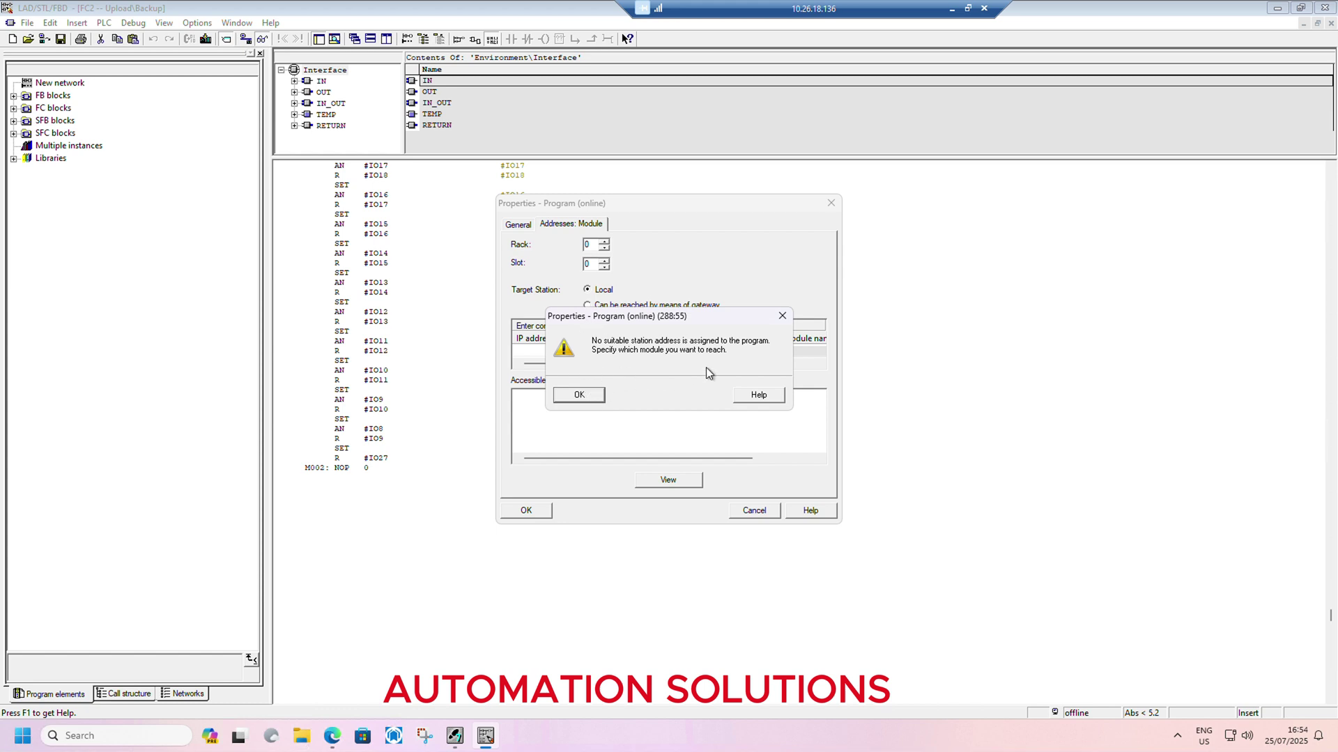
{"action": "left_click", "coordinate": [781, 316]}
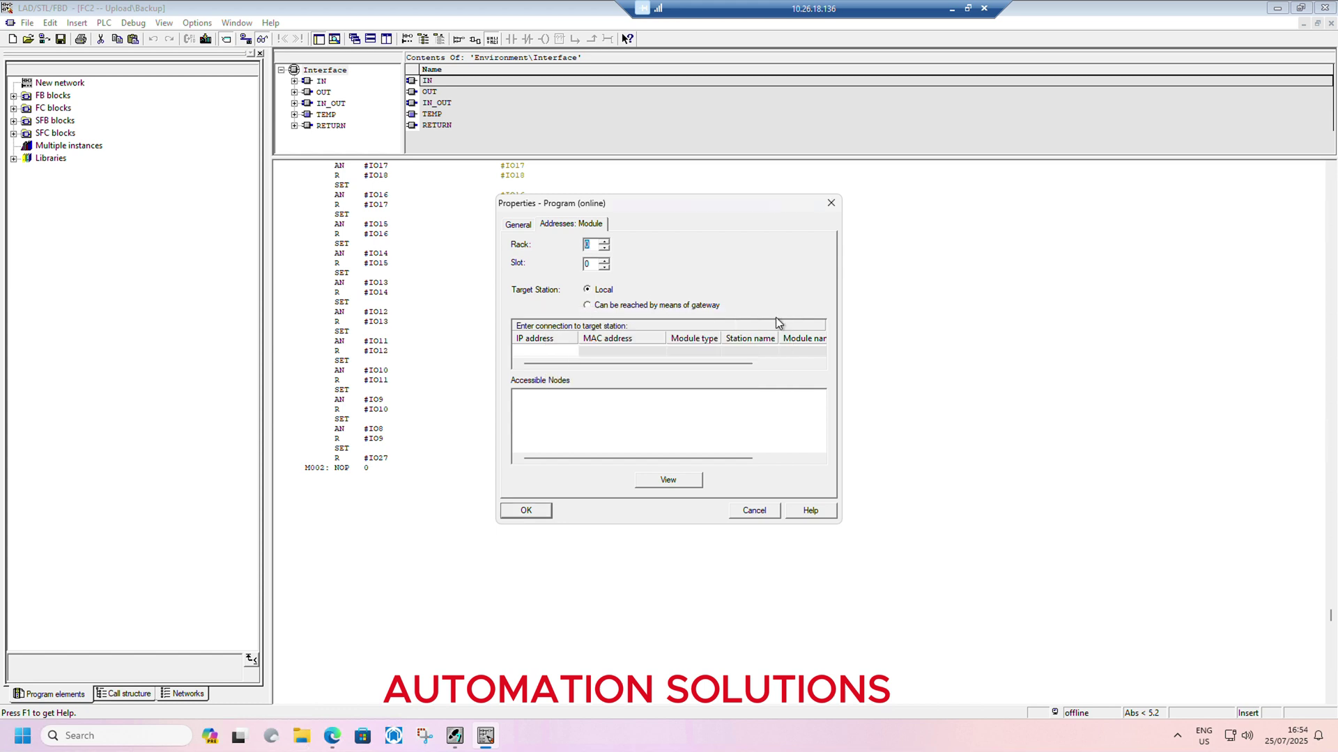
{"action": "left_click", "coordinate": [558, 351]}
{"action": "type", "text": "172."}
{"action": "type", "text": "20."}
{"action": "type", "text": "176.24"}
{"action": "type", "text": "7"}
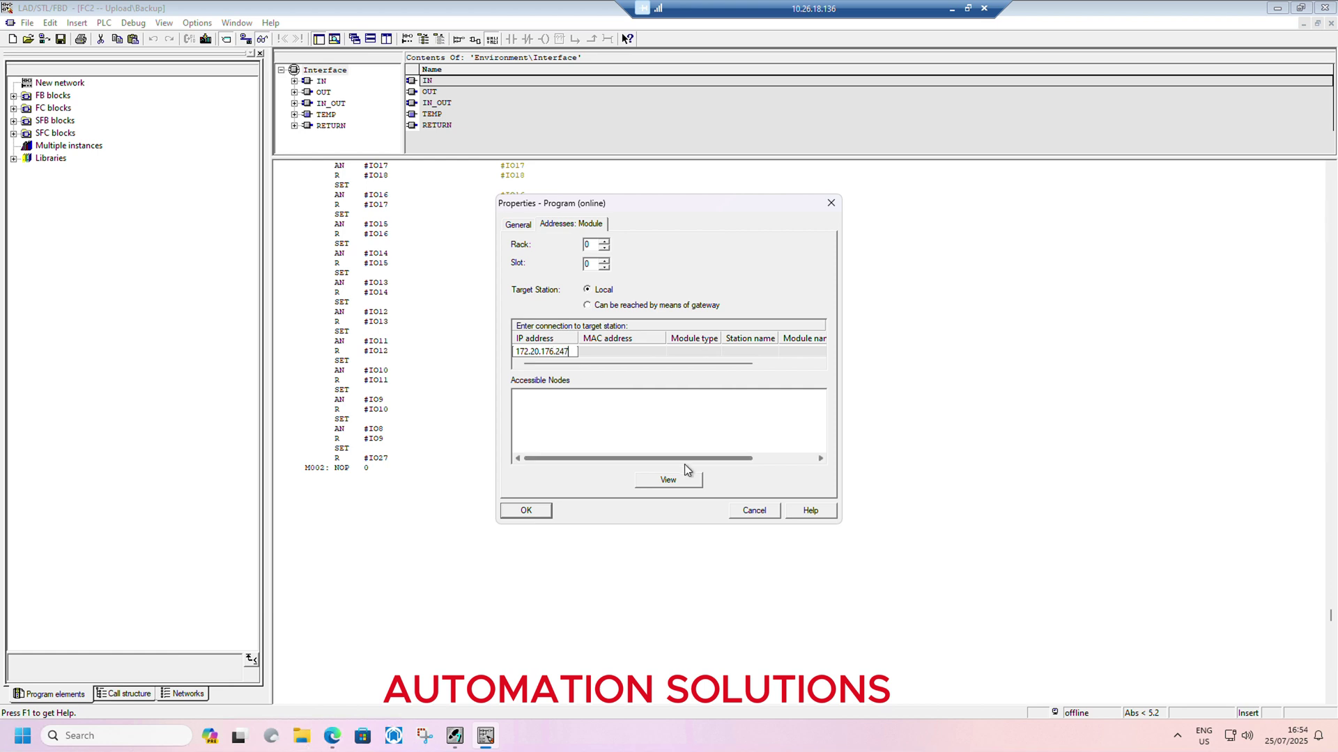
{"action": "left_click", "coordinate": [674, 481]}
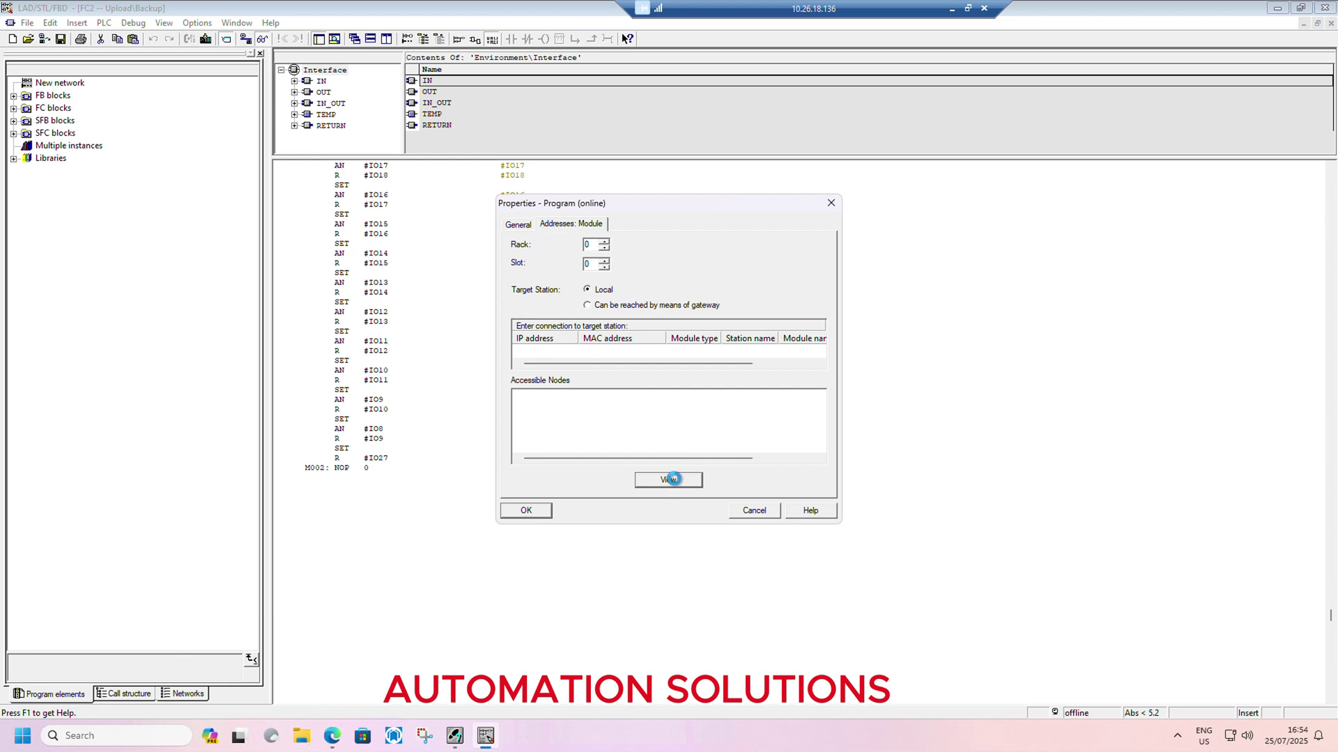
{"action": "left_click", "coordinate": [674, 480]}
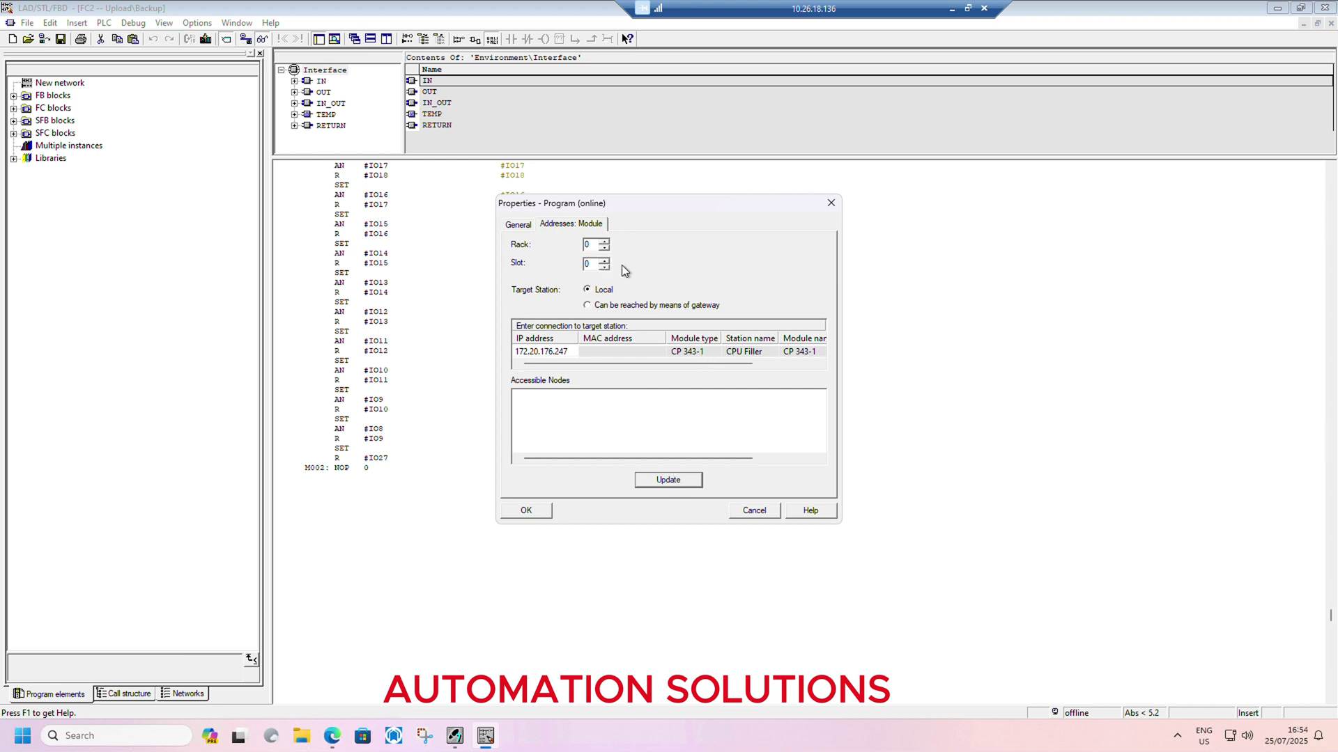
{"action": "left_click", "coordinate": [542, 514]}
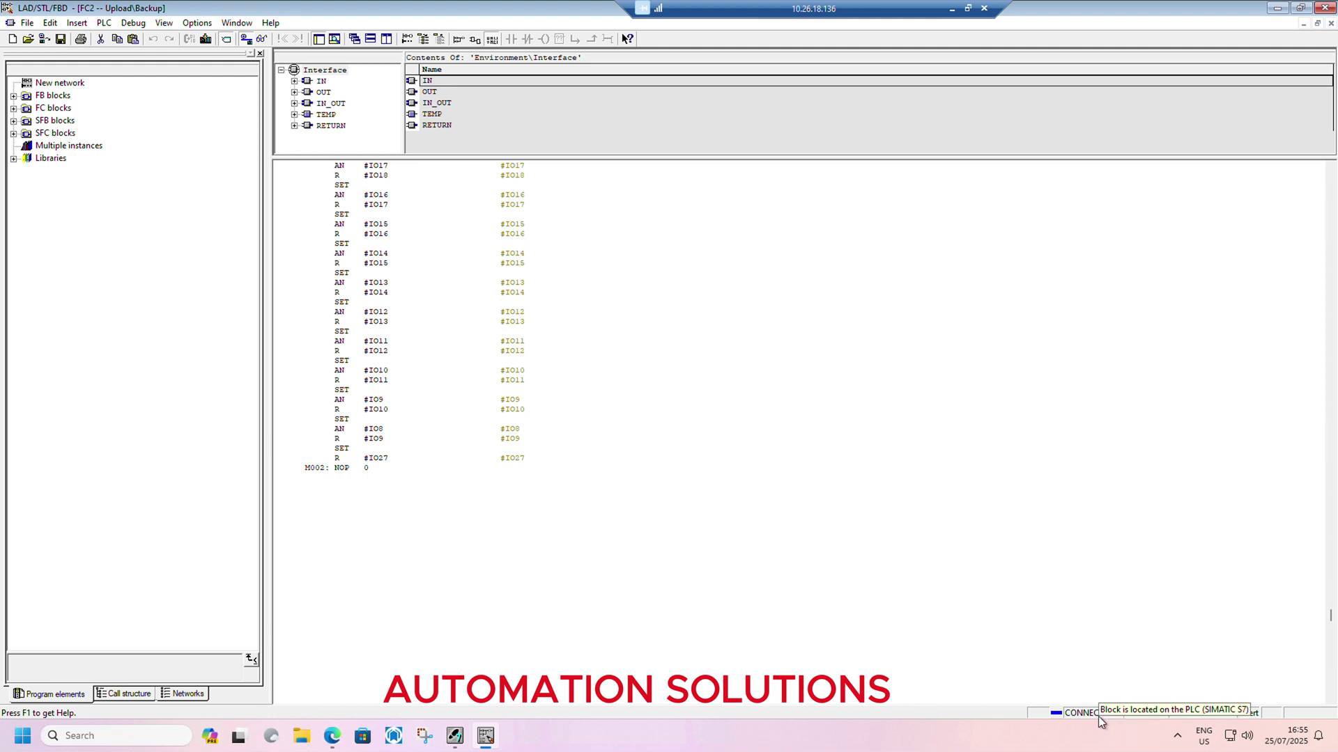
Monitor FC2 live, then open FC6, monitor it online and close it.
{"action": "left_click", "coordinate": [262, 42]}
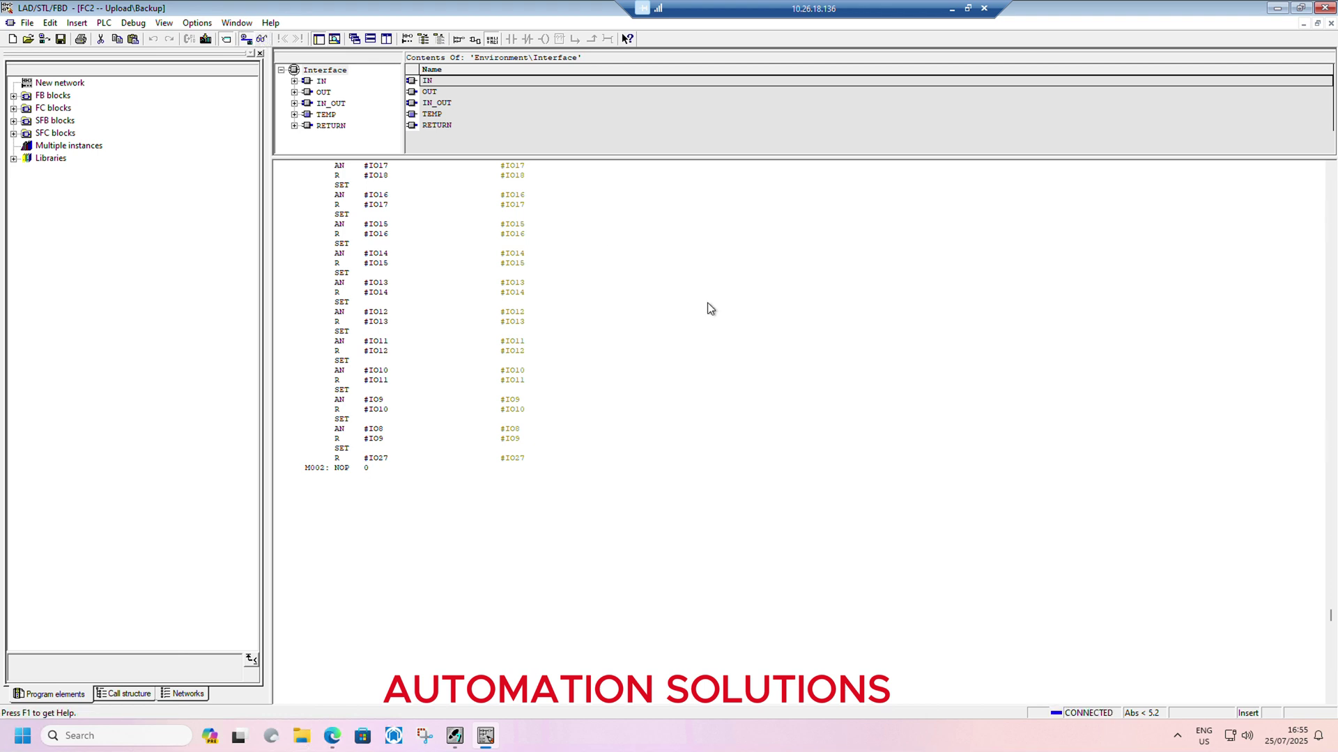
{"action": "scroll", "coordinate": [873, 533], "scroll_direction": "up", "scroll_amount": 5}
{"action": "scroll", "coordinate": [873, 532], "scroll_direction": "up", "scroll_amount": 5}
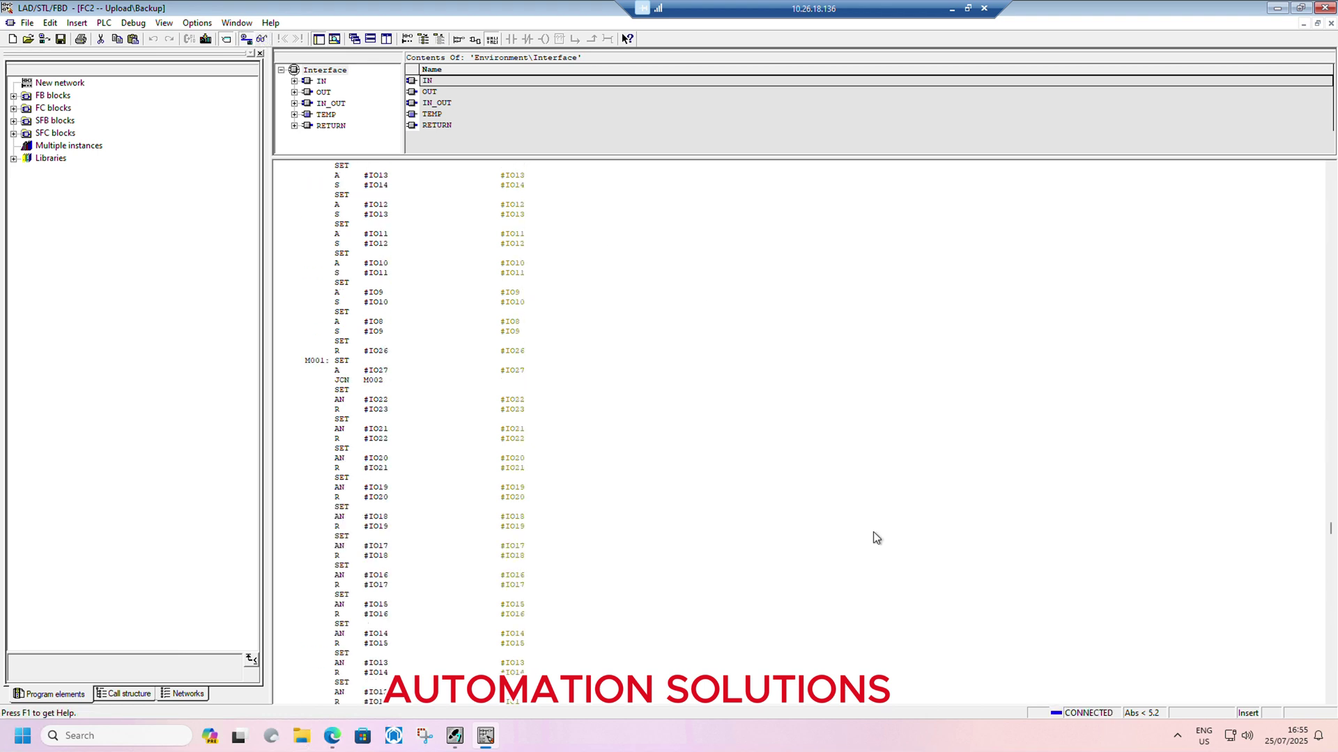
{"action": "scroll", "coordinate": [873, 532], "scroll_direction": "up", "scroll_amount": 5}
{"action": "scroll", "coordinate": [873, 529], "scroll_direction": "up", "scroll_amount": 3}
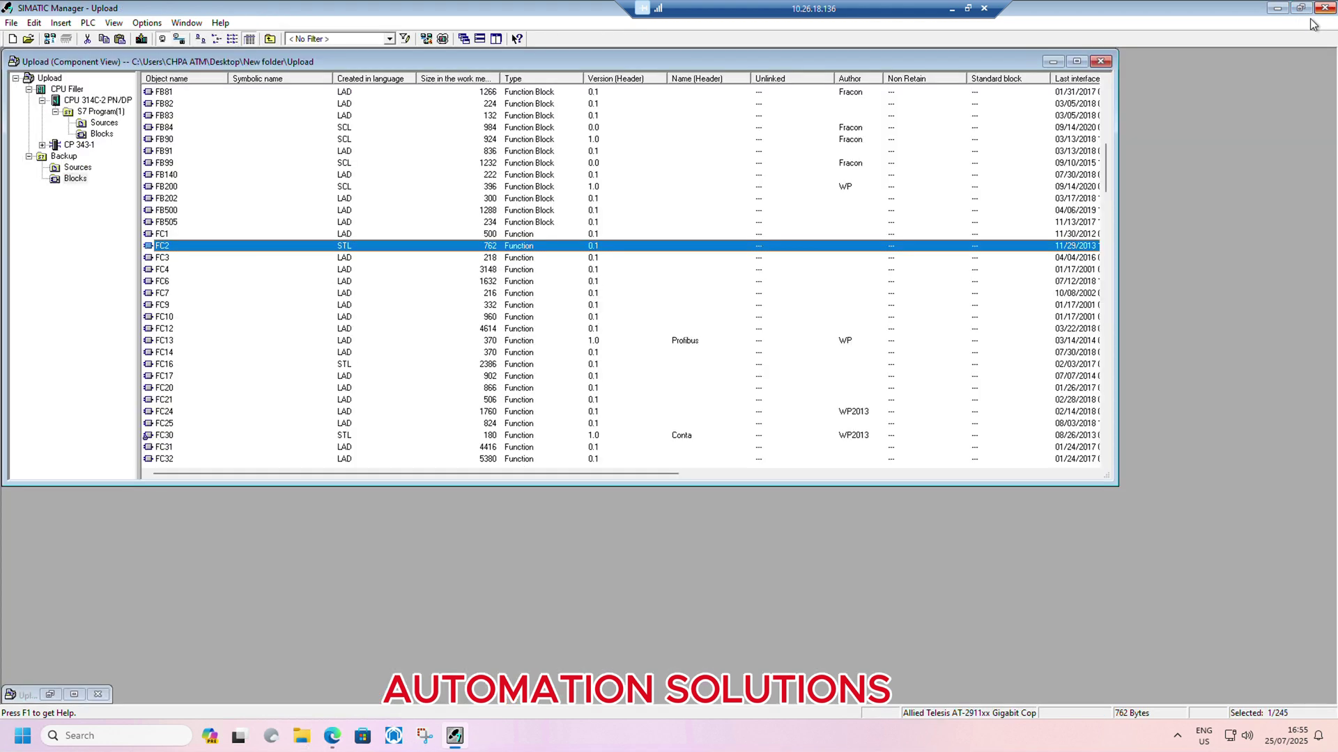
{"action": "left_click", "coordinate": [1325, 8]}
{"action": "double_click", "coordinate": [162, 282]}
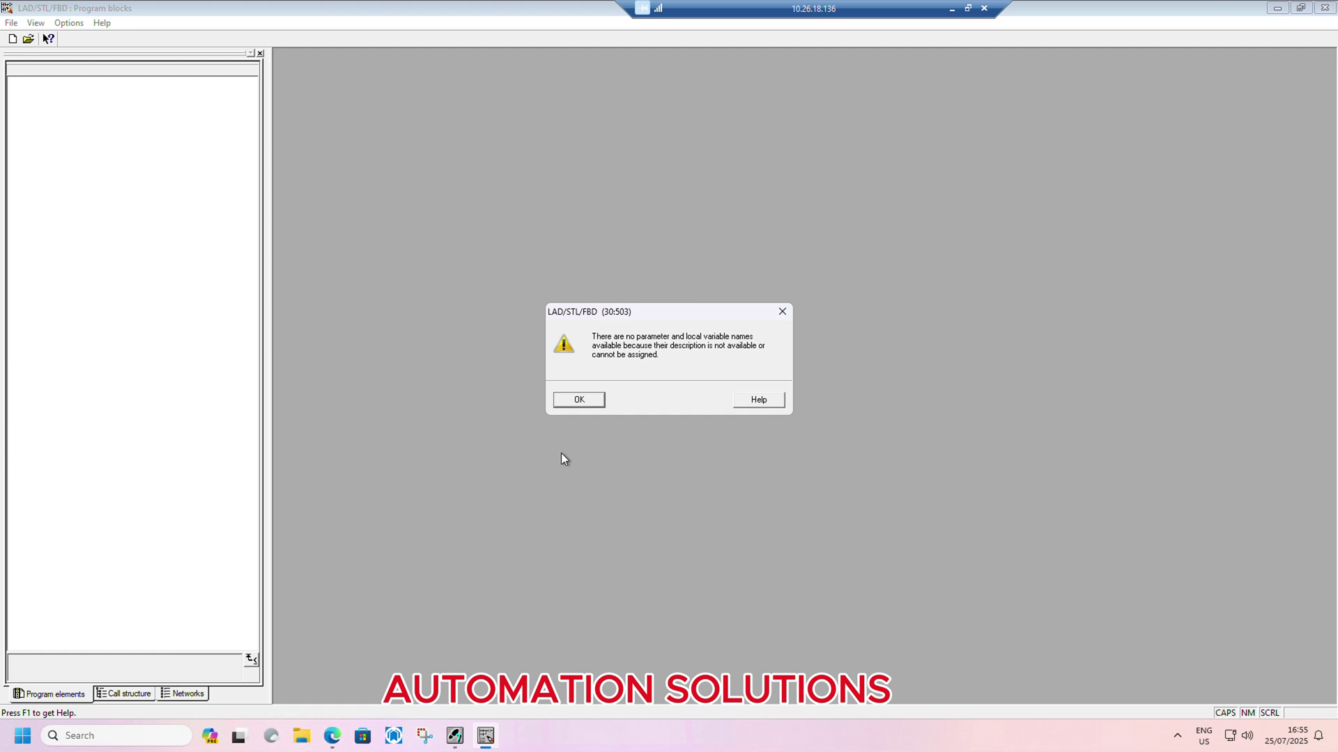
{"action": "left_click", "coordinate": [592, 399]}
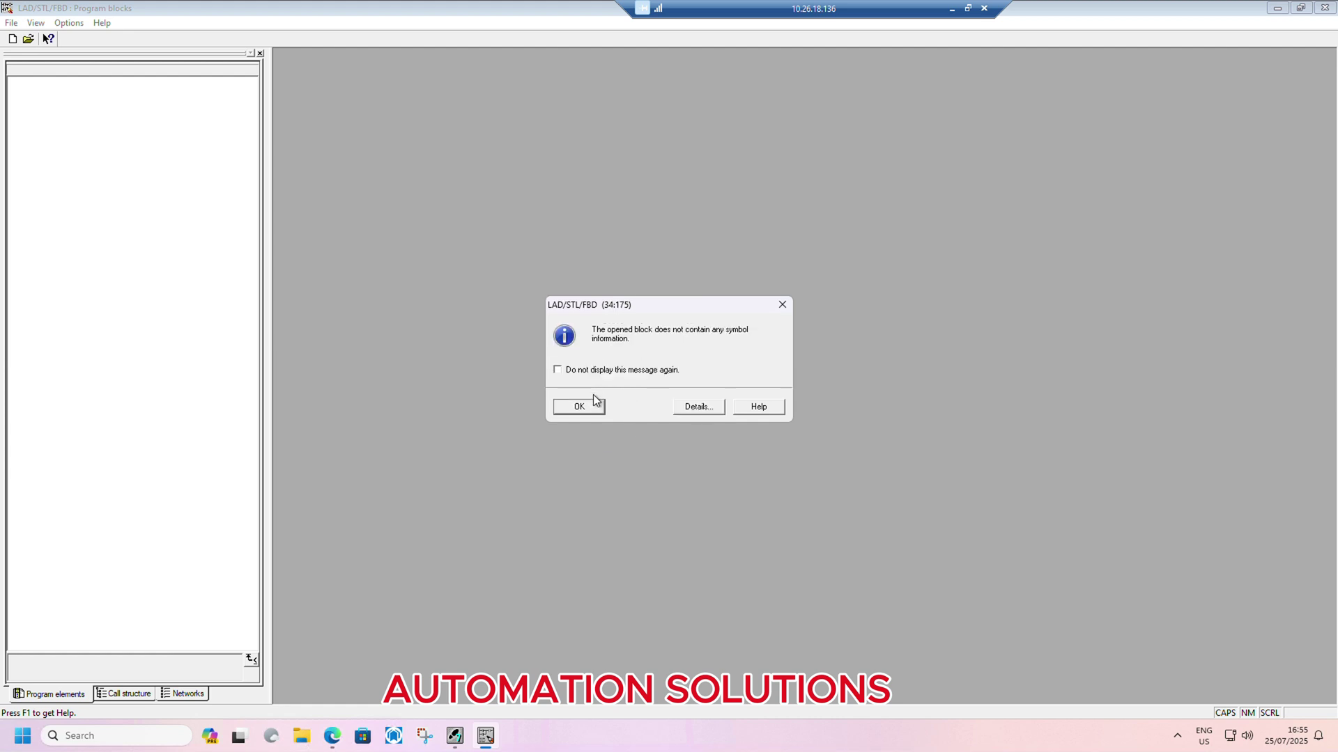
{"action": "left_click", "coordinate": [590, 403]}
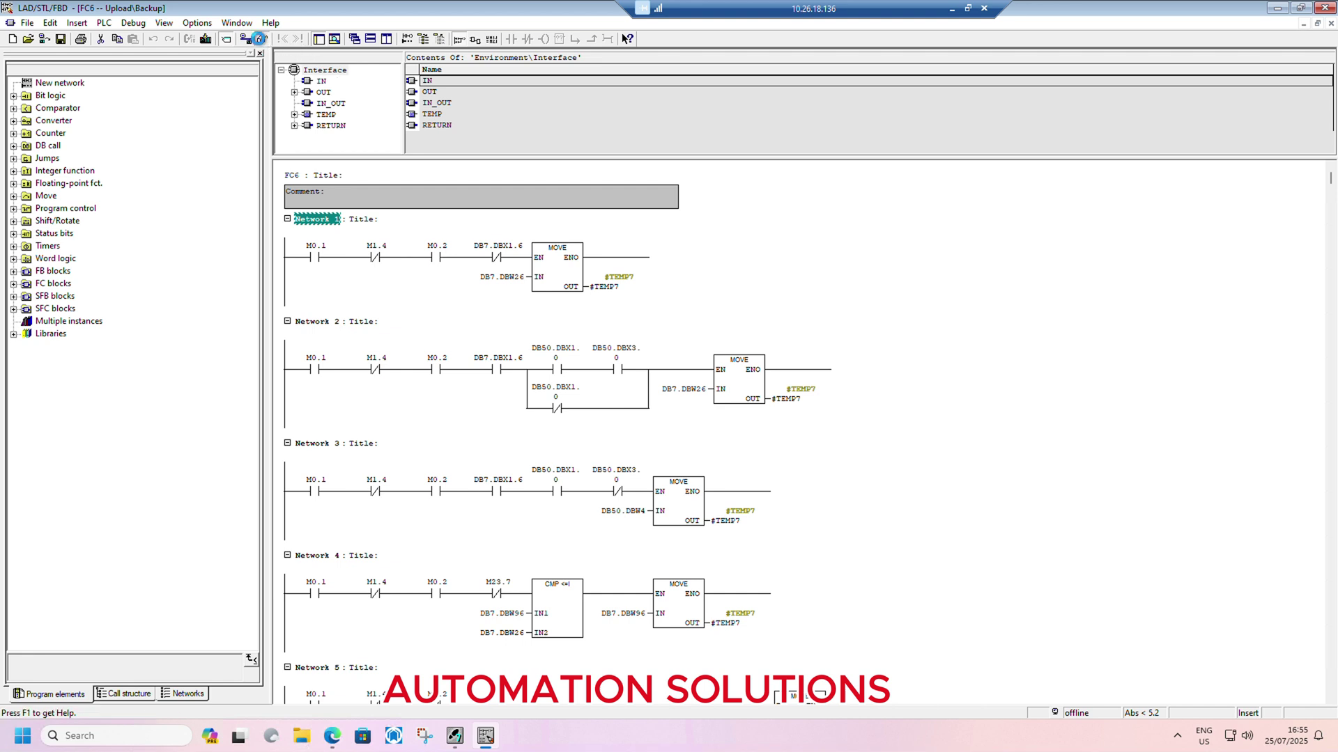
{"action": "left_click", "coordinate": [258, 39]}
{"action": "left_click", "coordinate": [1323, 13]}
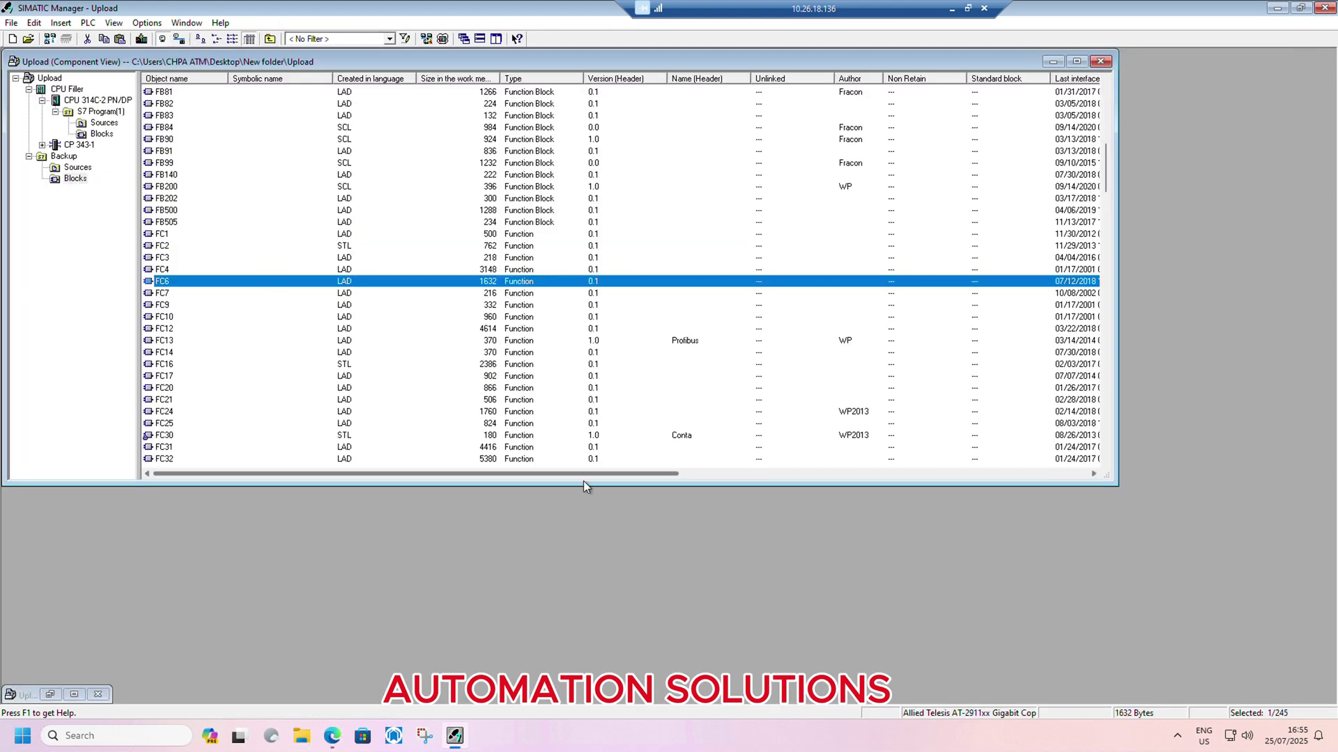
Close the ONLINE Upload window and show CPU Filler's S7 Program(1) blocks under Backup.
{"action": "left_click", "coordinate": [52, 696]}
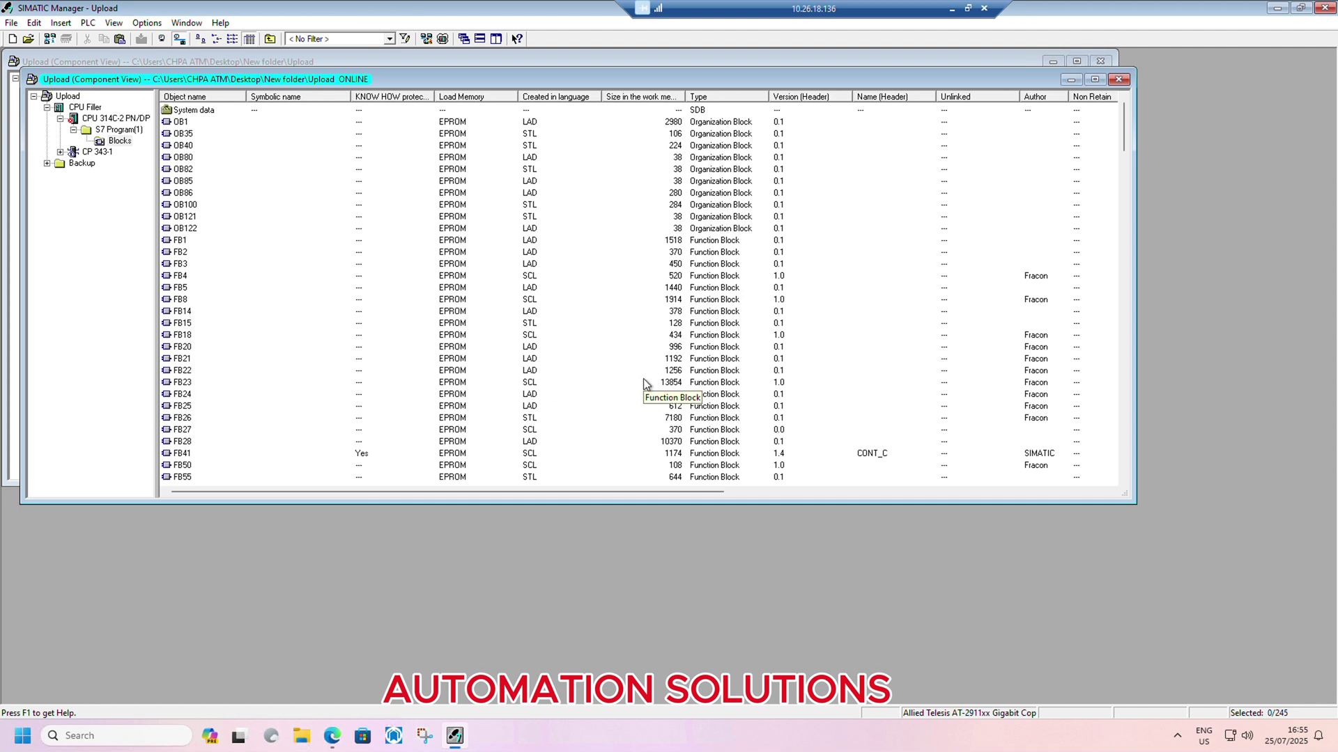
{"action": "left_click", "coordinate": [1120, 80]}
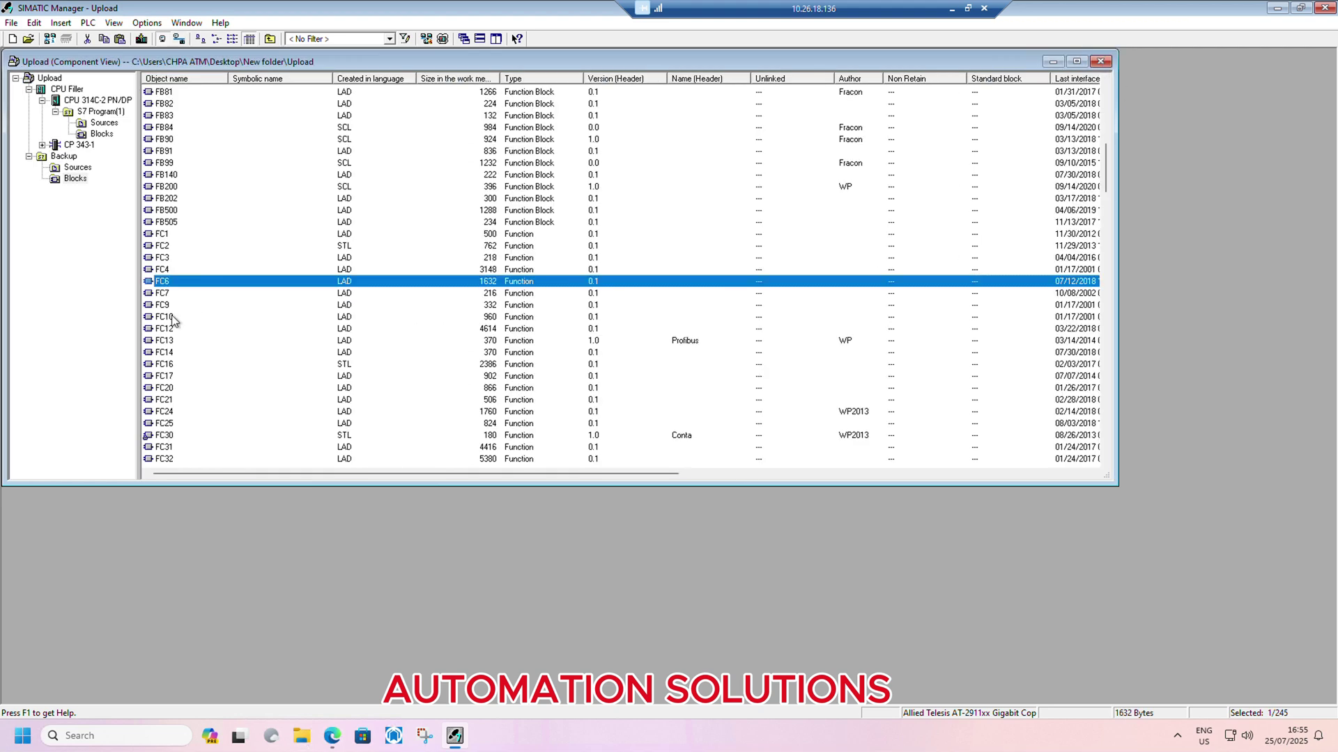
{"action": "left_click", "coordinate": [173, 352]}
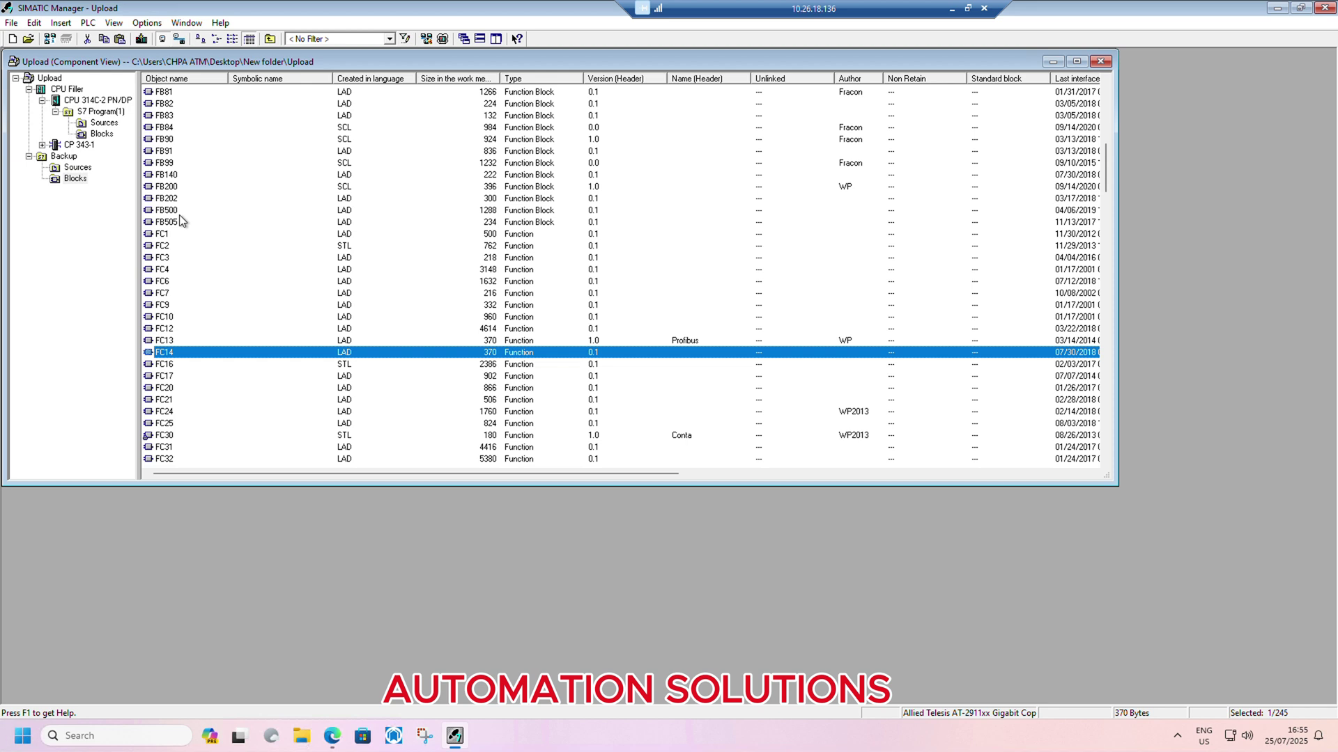
{"action": "left_click", "coordinate": [73, 179]}
{"action": "left_click", "coordinate": [167, 186]}
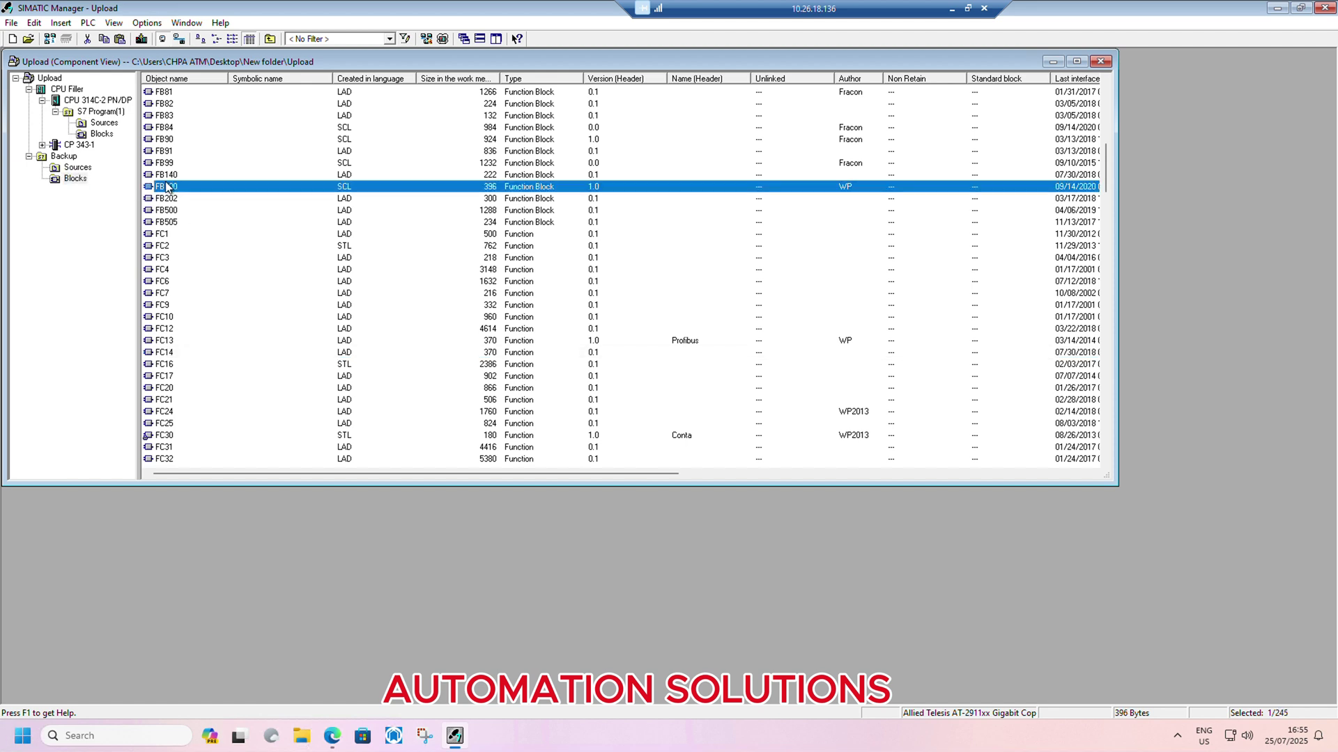
{"action": "double_click", "coordinate": [62, 155]}
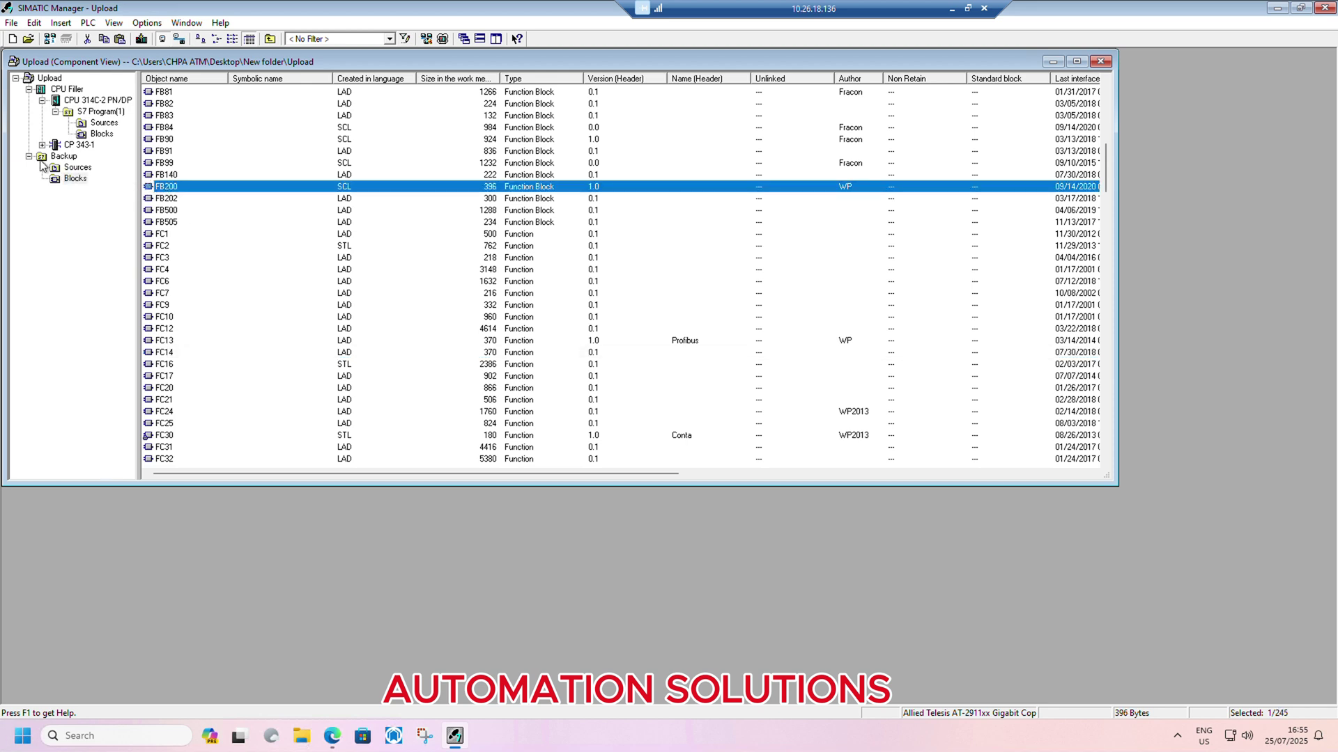
{"action": "left_click", "coordinate": [102, 135]}
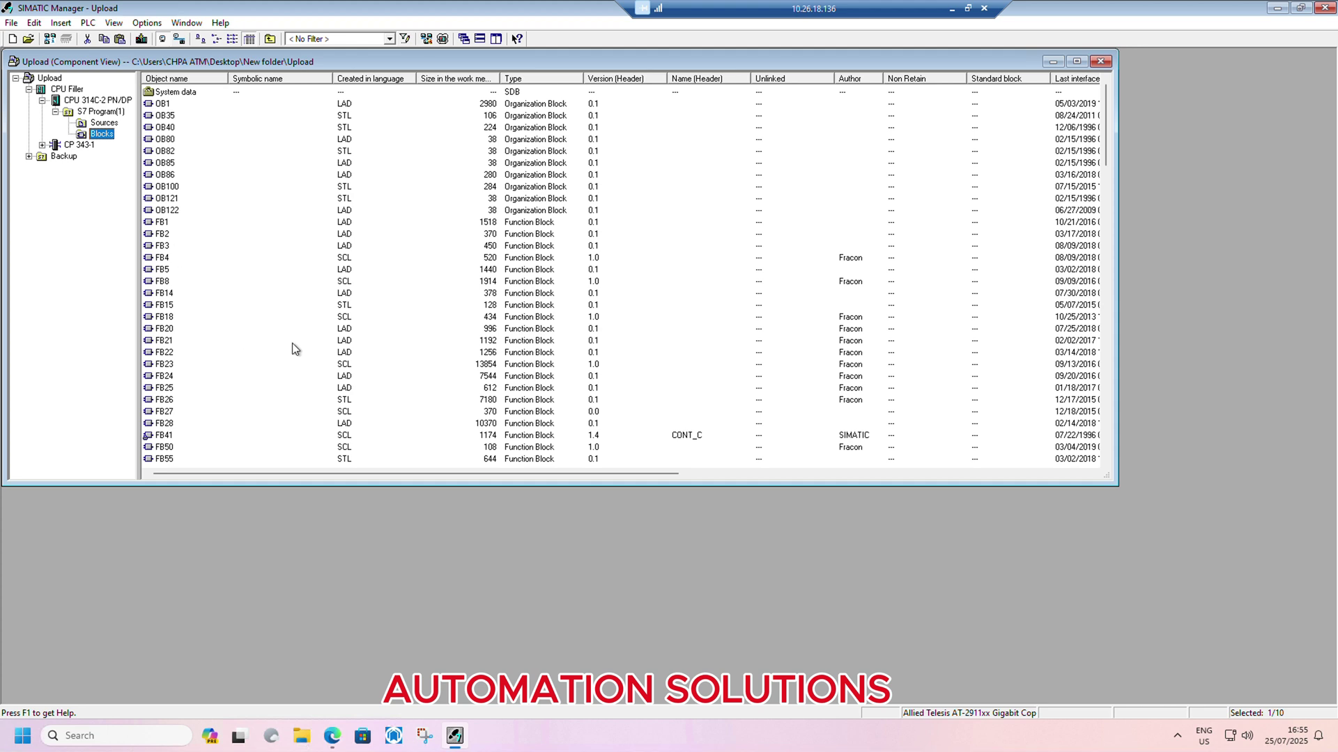
{"action": "scroll", "coordinate": [241, 335], "scroll_direction": "down", "scroll_amount": 1}
{"action": "scroll", "coordinate": [242, 335], "scroll_direction": "down", "scroll_amount": 8}
{"action": "scroll", "coordinate": [242, 333], "scroll_direction": "down", "scroll_amount": 8}
{"action": "scroll", "coordinate": [239, 334], "scroll_direction": "down", "scroll_amount": 6}
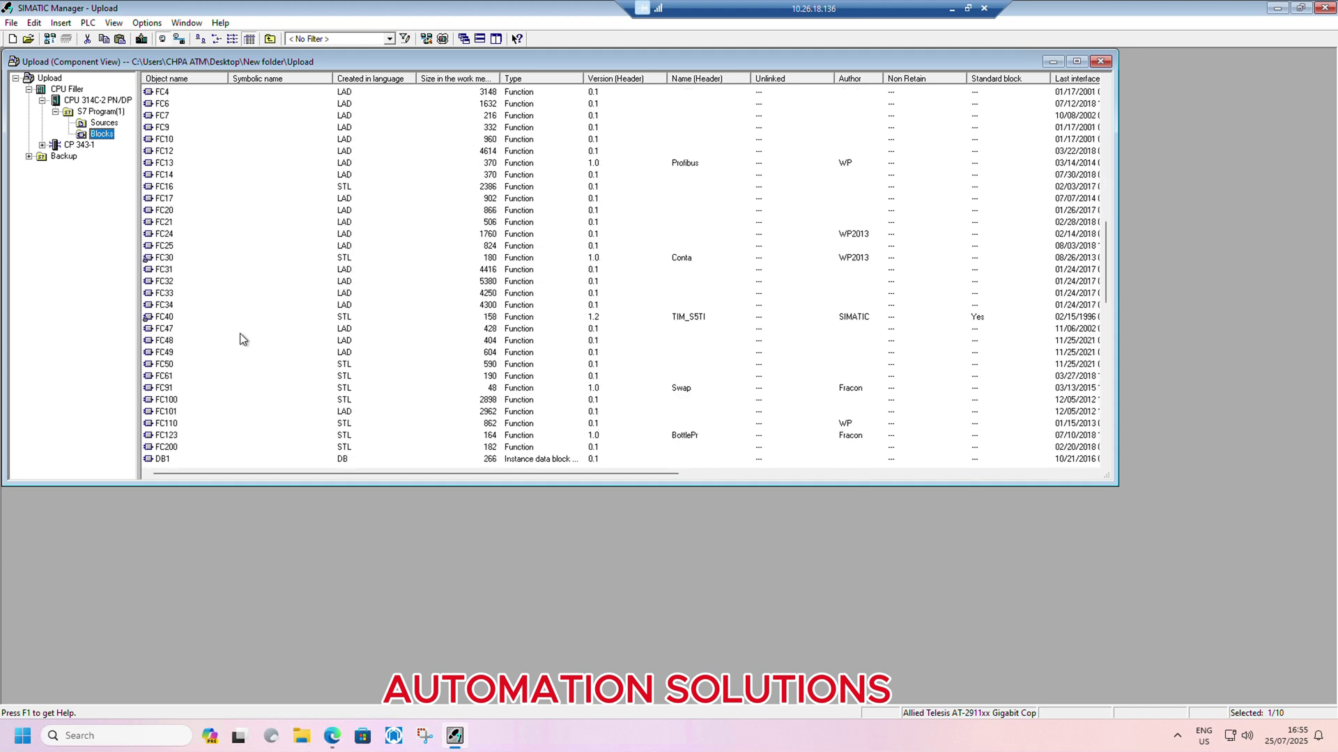
Open FC32 past the symbol notices, monitor it live, then switch monitoring off.
{"action": "double_click", "coordinate": [163, 283]}
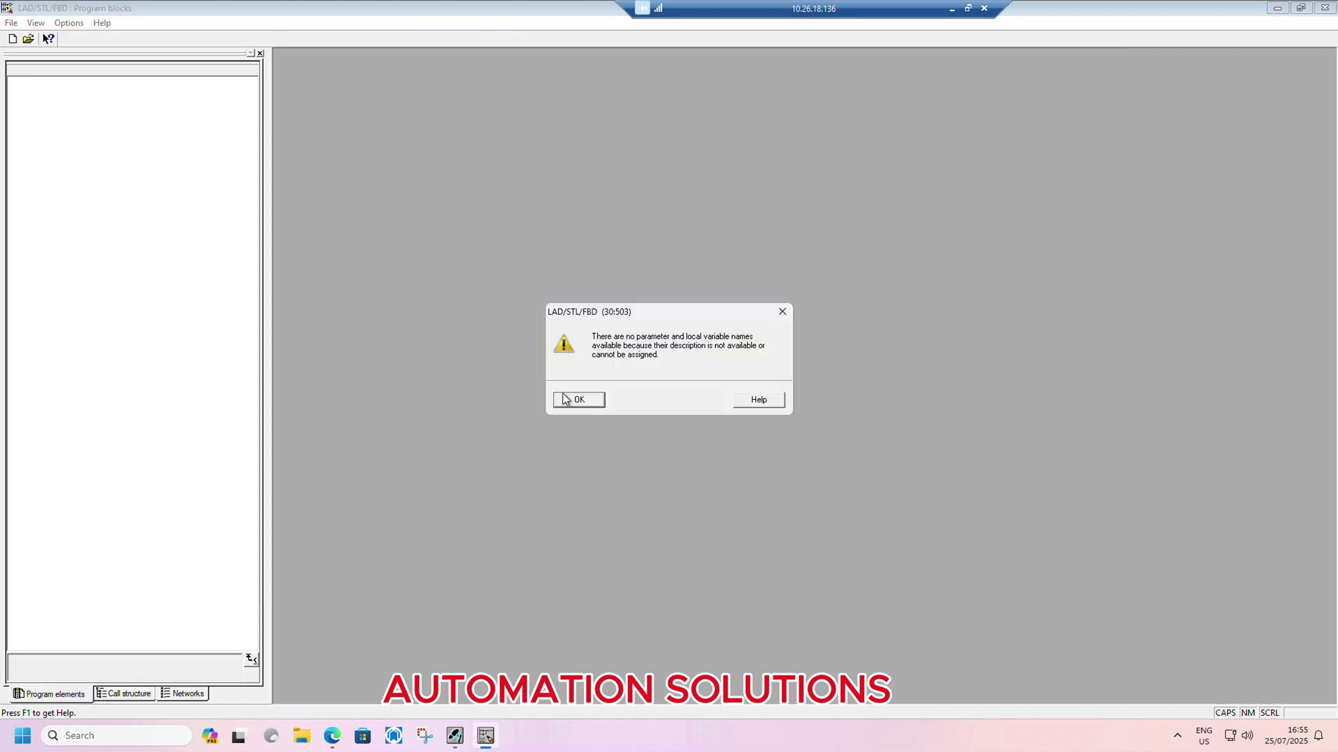
{"action": "left_click", "coordinate": [568, 402]}
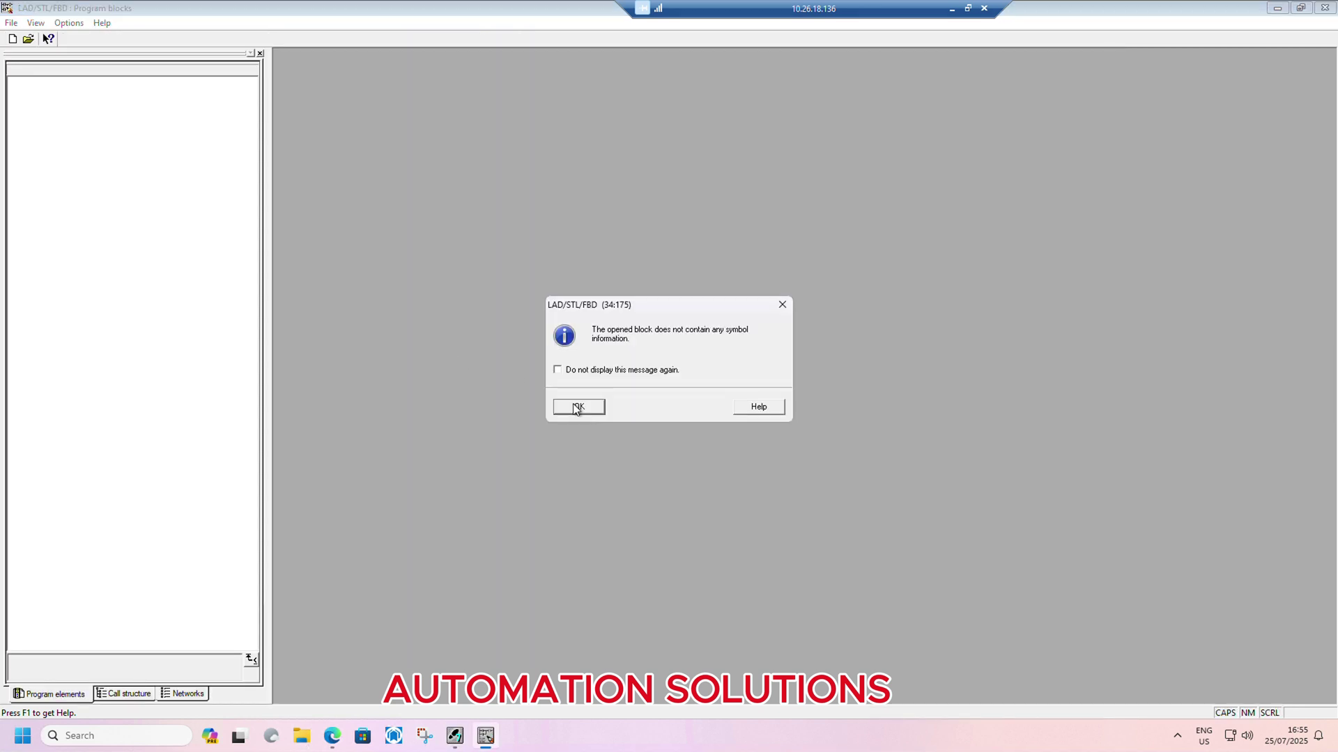
{"action": "left_click", "coordinate": [576, 406]}
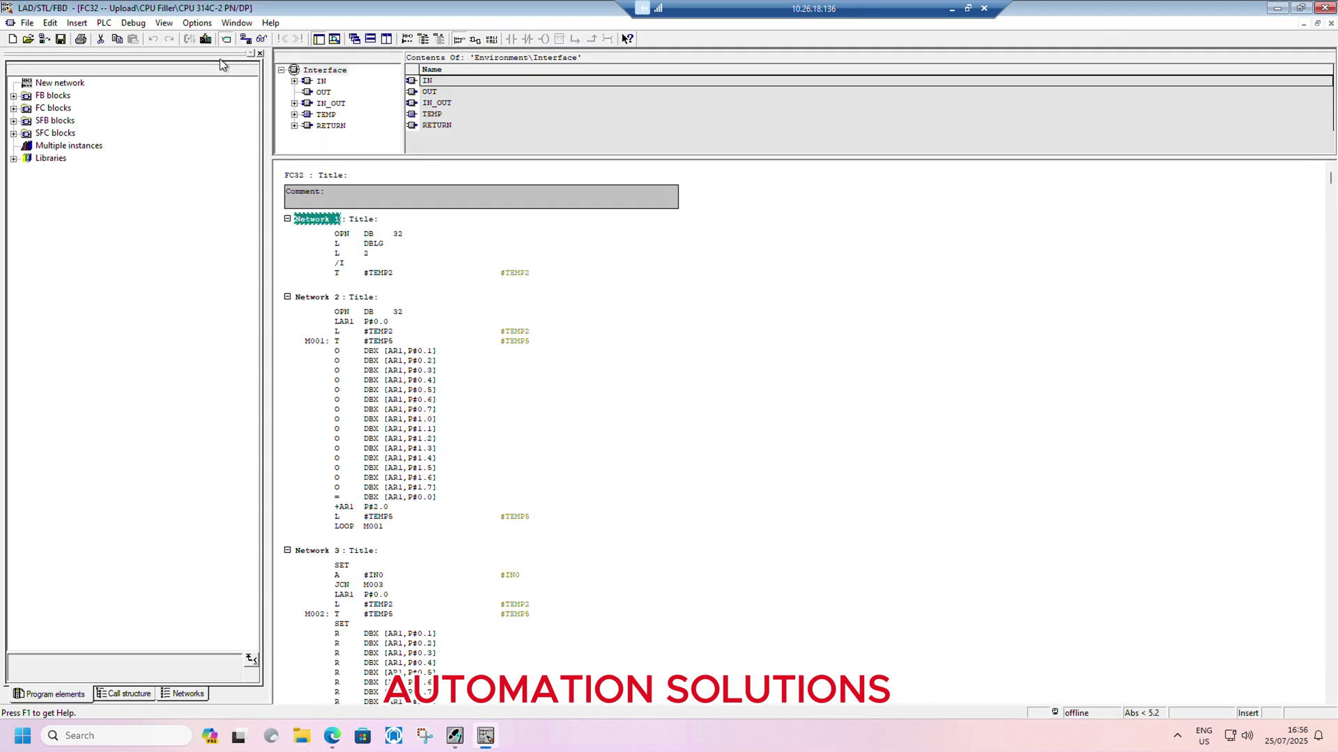
{"action": "left_click", "coordinate": [261, 38]}
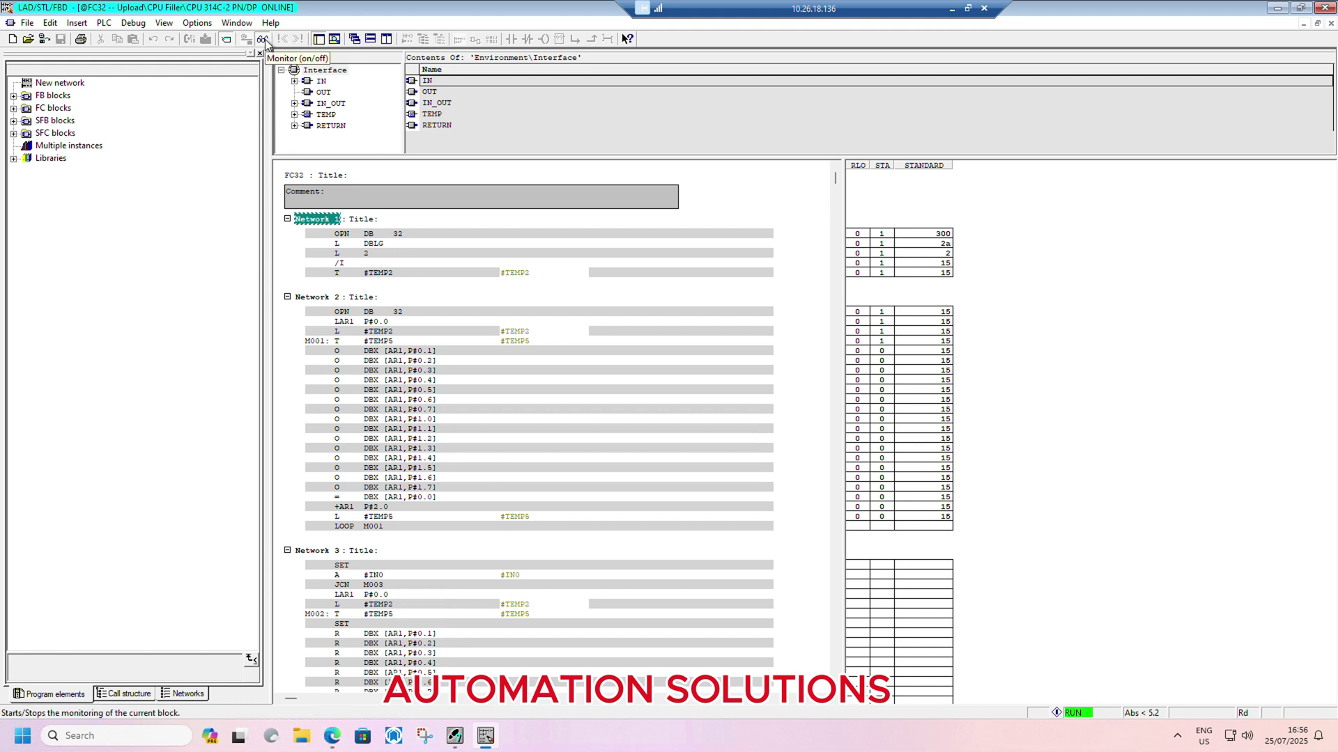
{"action": "left_click", "coordinate": [265, 41]}
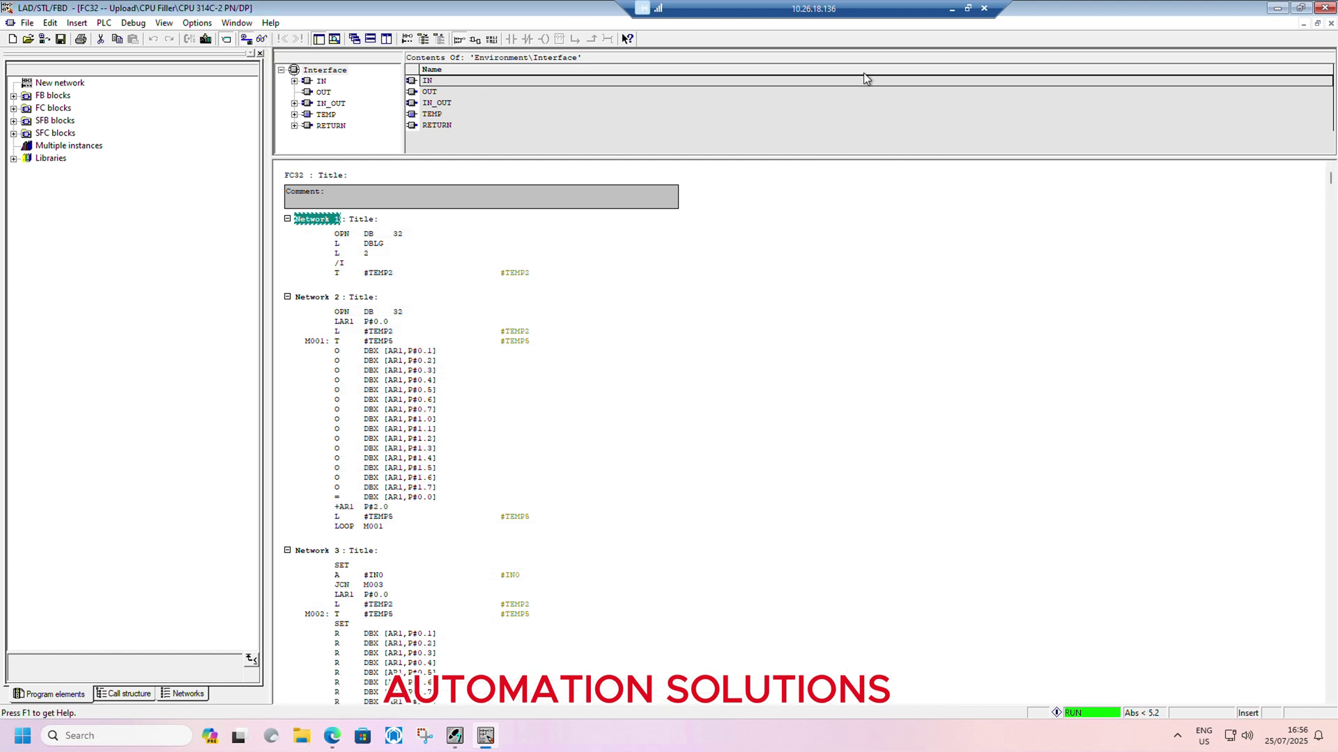
Close FC32, maximize the Upload window, and select CPU Filler's Blocks folder and station.
{"action": "left_click", "coordinate": [1325, 9]}
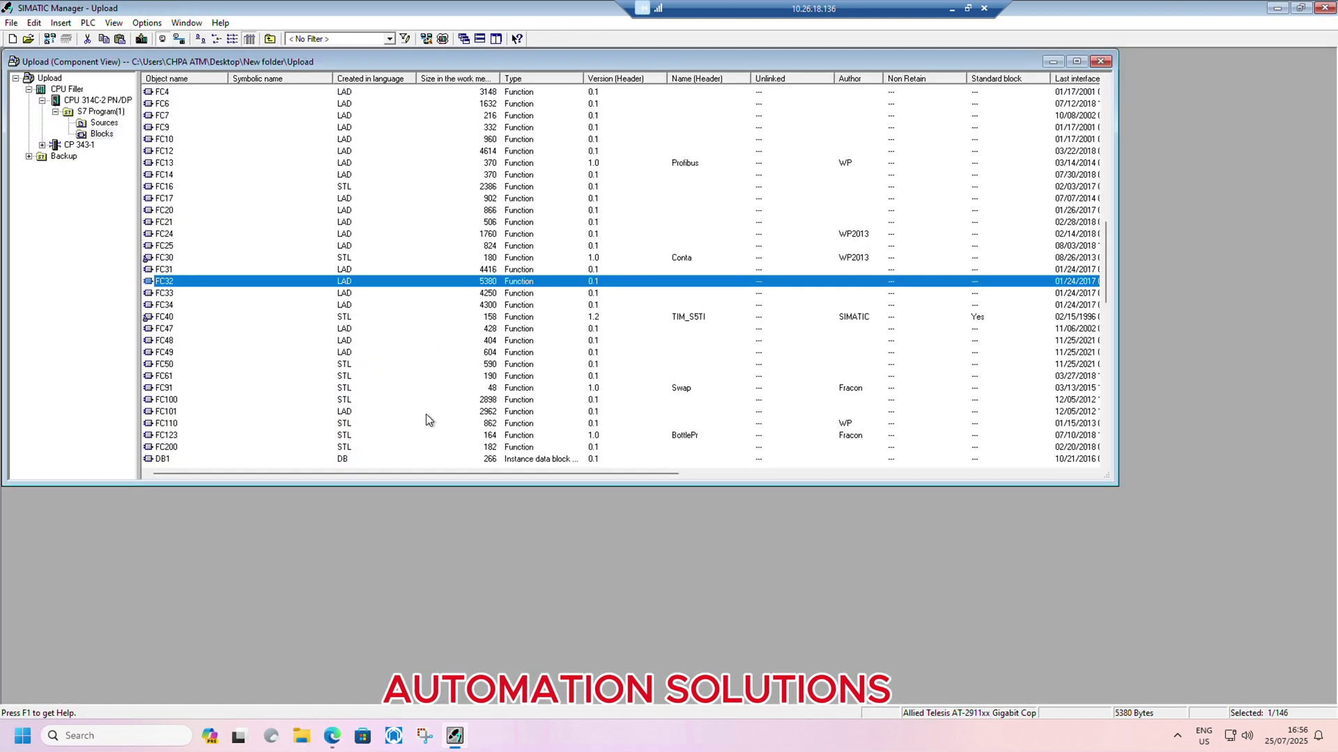
{"action": "left_click", "coordinate": [1075, 63]}
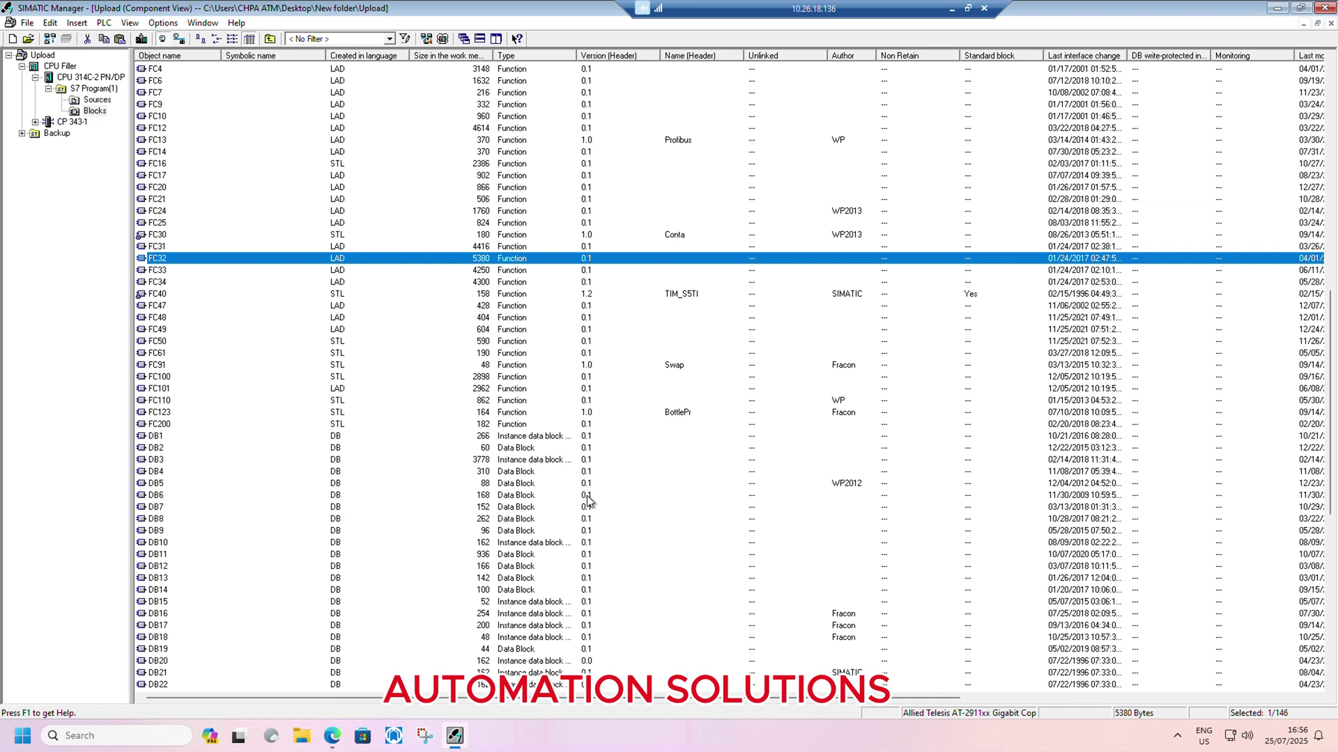
{"action": "left_click", "coordinate": [95, 112]}
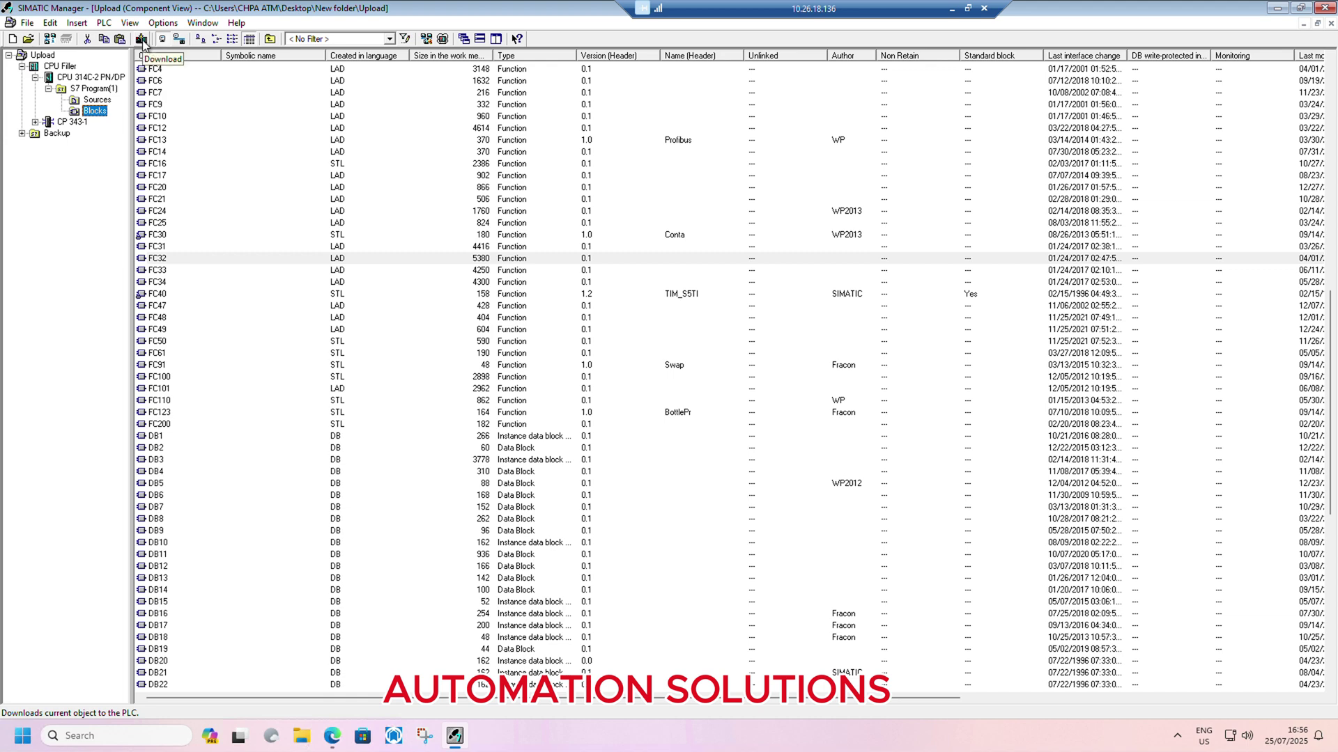
{"action": "left_click", "coordinate": [142, 41]}
{"action": "left_click", "coordinate": [63, 66]}
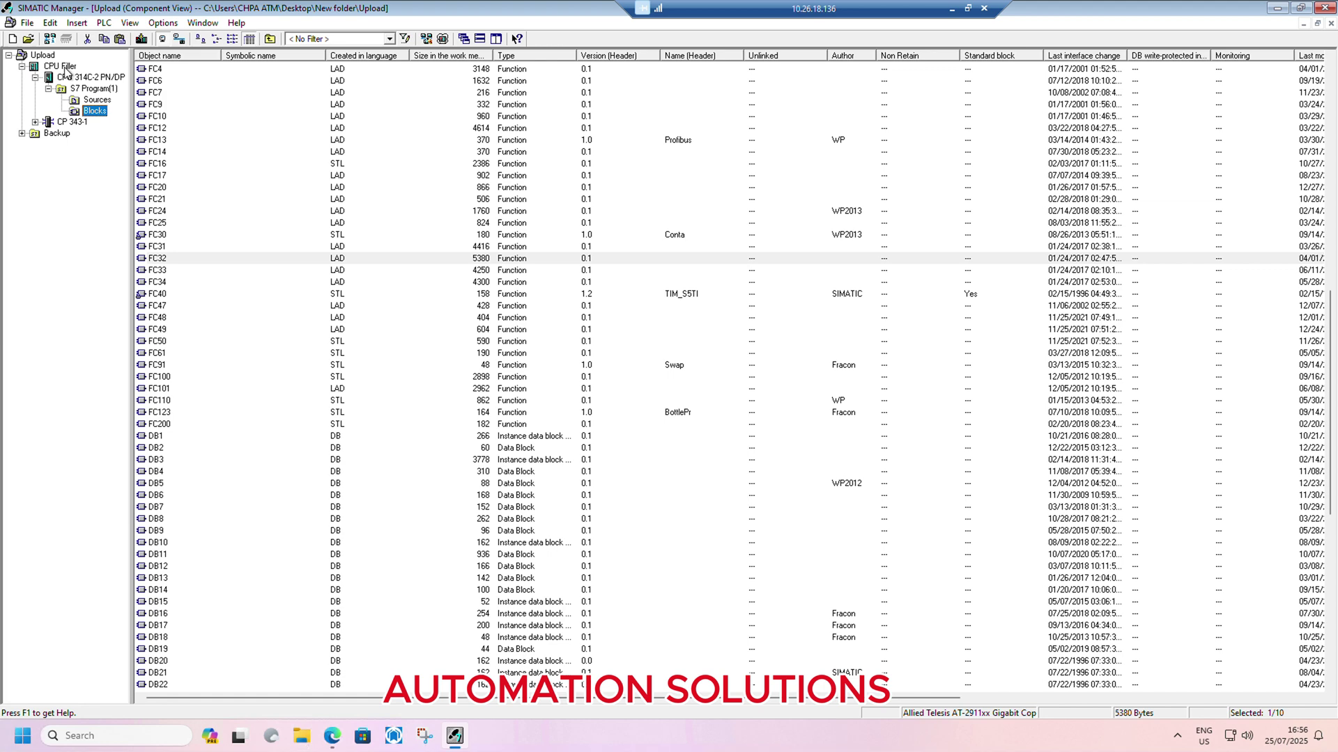